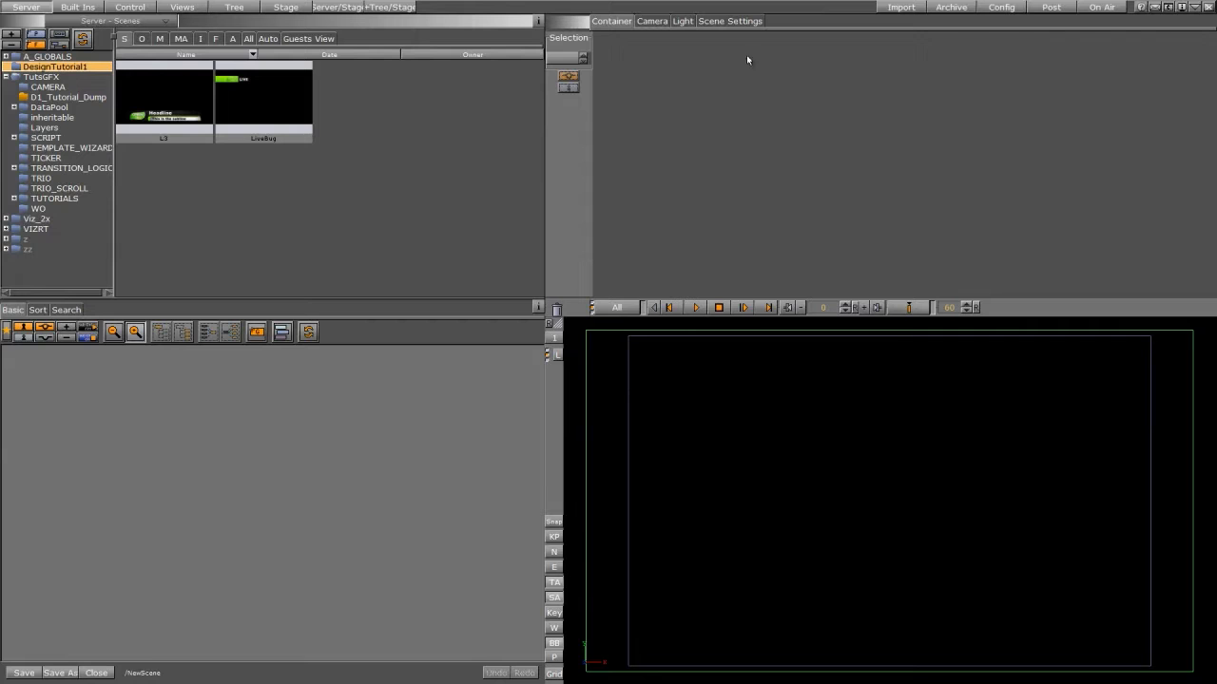
# Set the news image from the DesignTutorial1 folder as the current scene's background image.
pyautogui.click(728, 21)
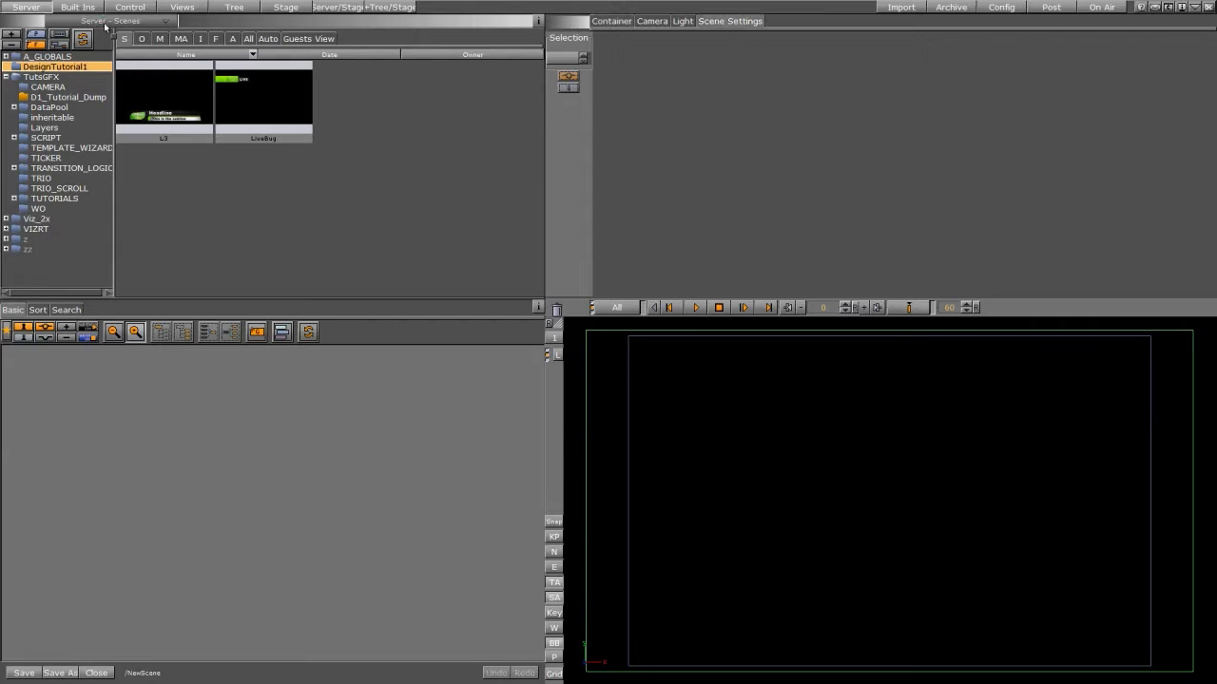
pyautogui.click(203, 41)
pyautogui.moveTo(351, 85); pyautogui.dragTo(655, 208)
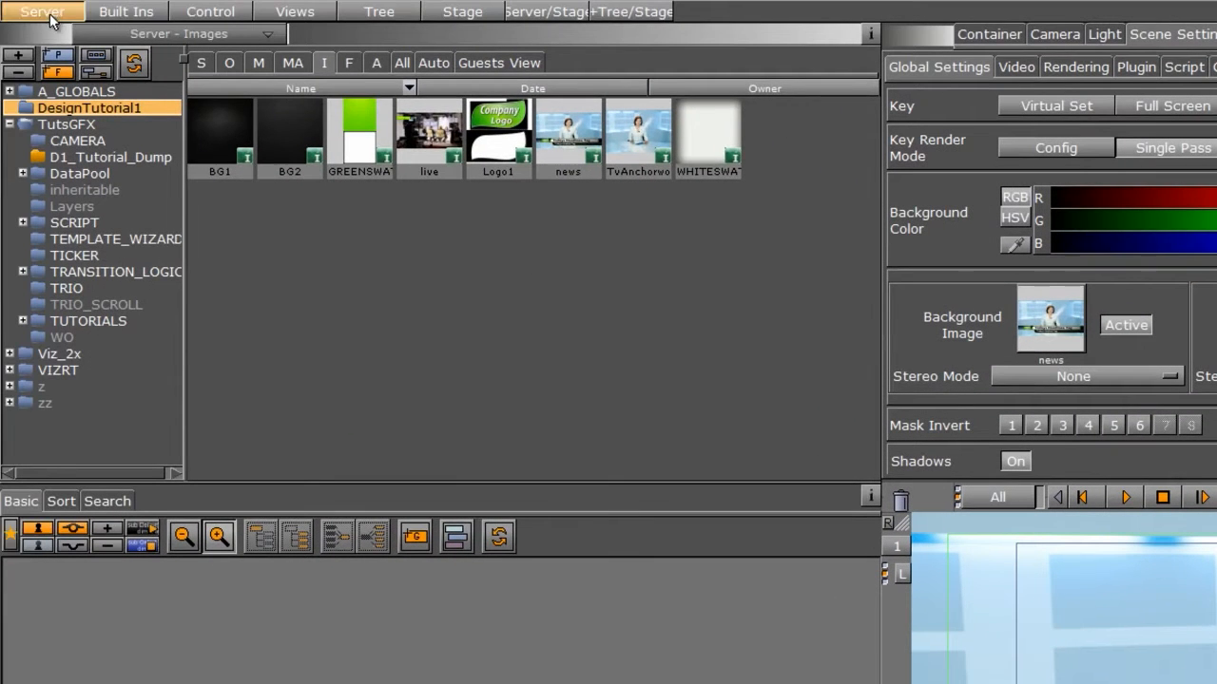
# Create a scene named NEWSBANNER in the DesignTutorial1 folder and open it, closing the current scene without saving.
pyautogui.click(200, 64)
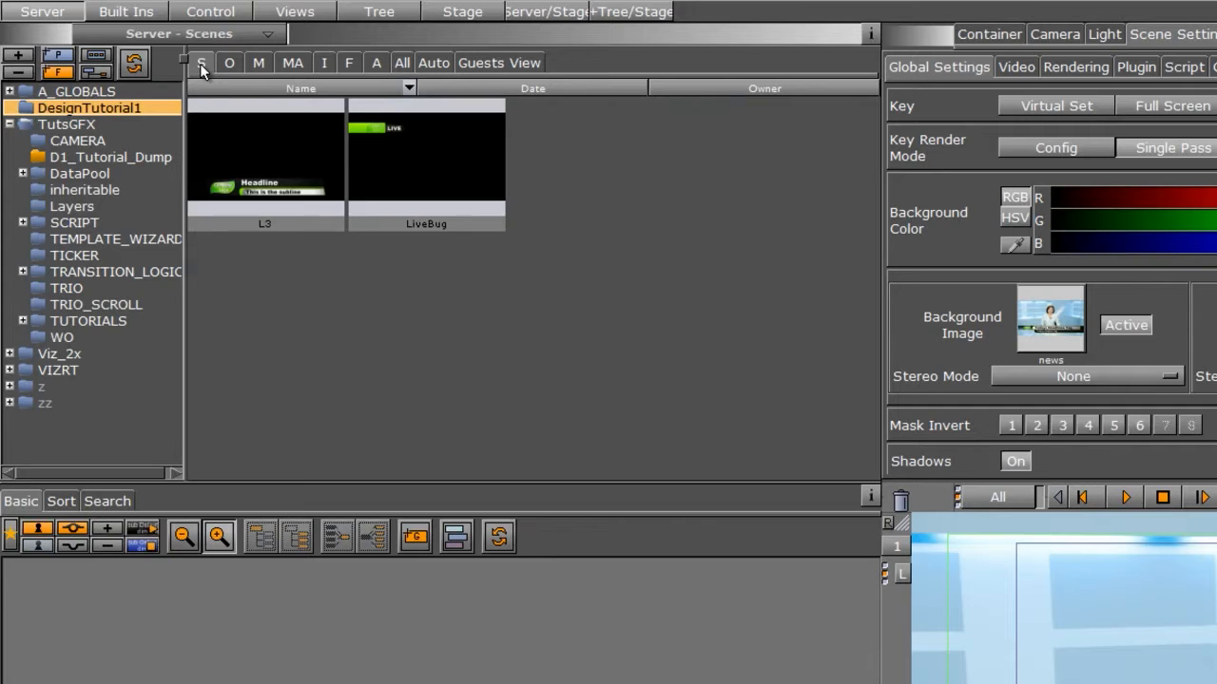
pyautogui.moveTo(427, 156); pyautogui.dragTo(572, 189, button='right')
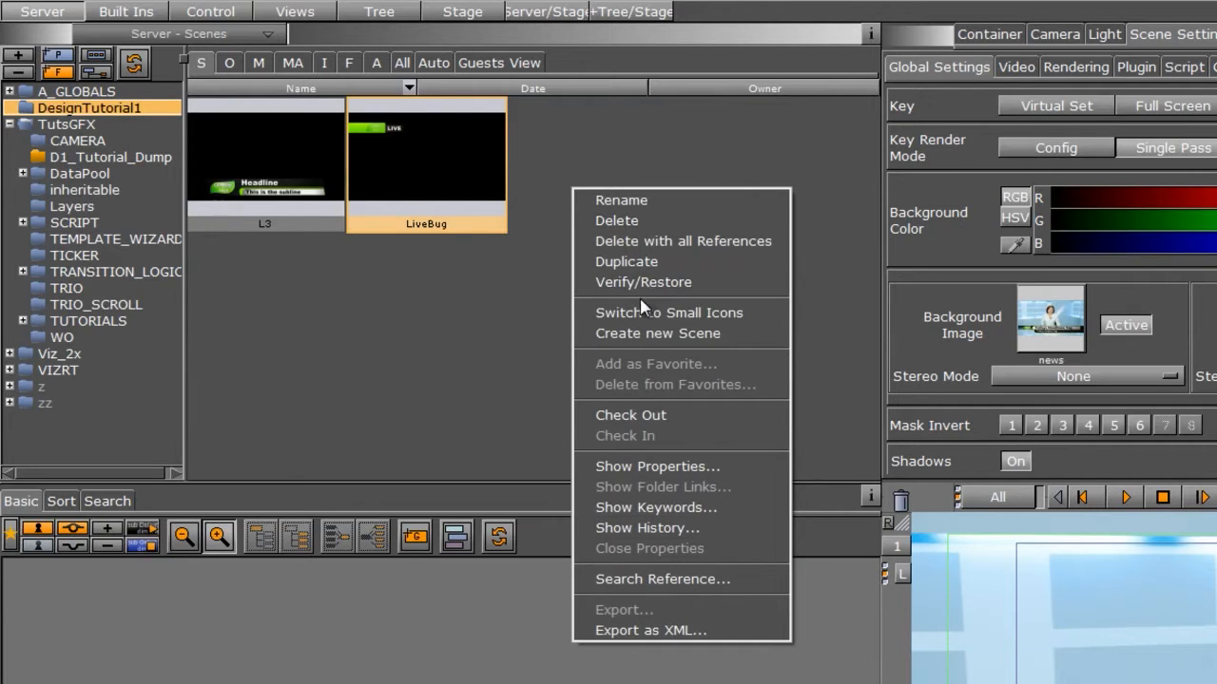
pyautogui.click(627, 332)
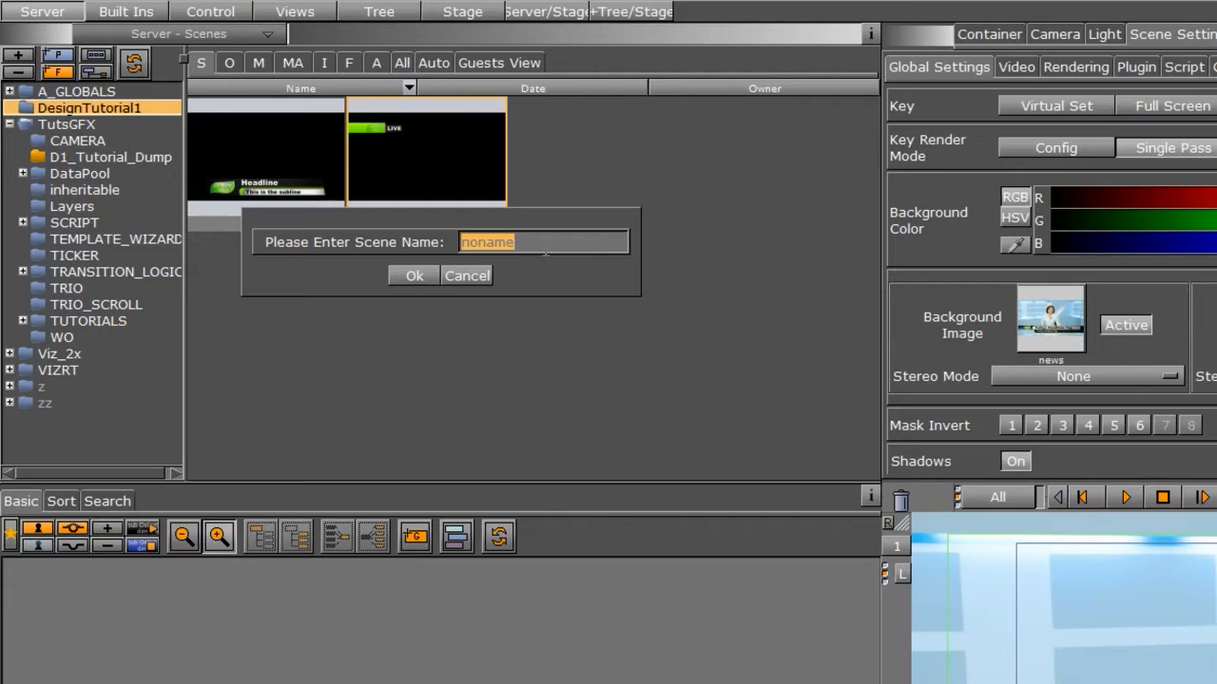
pyautogui.write('news')
pyautogui.press('BackSpace')
pyautogui.press('BackSpace')
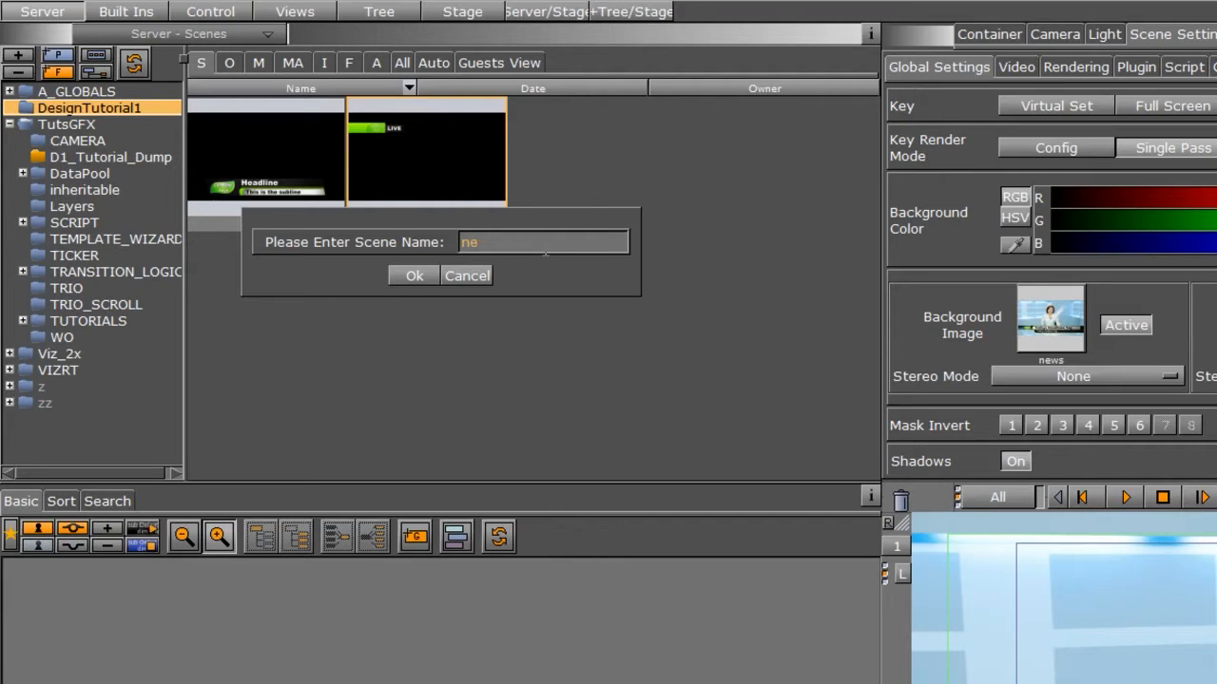
pyautogui.write('EWSBANNER')
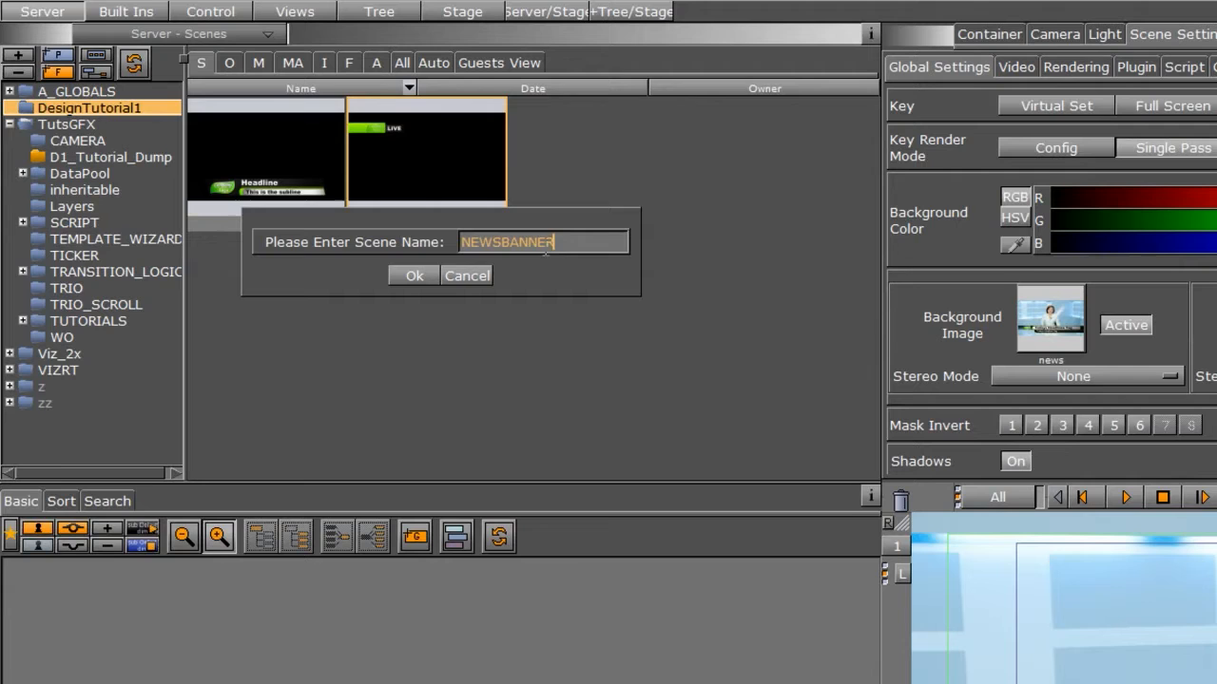
pyautogui.click(417, 275)
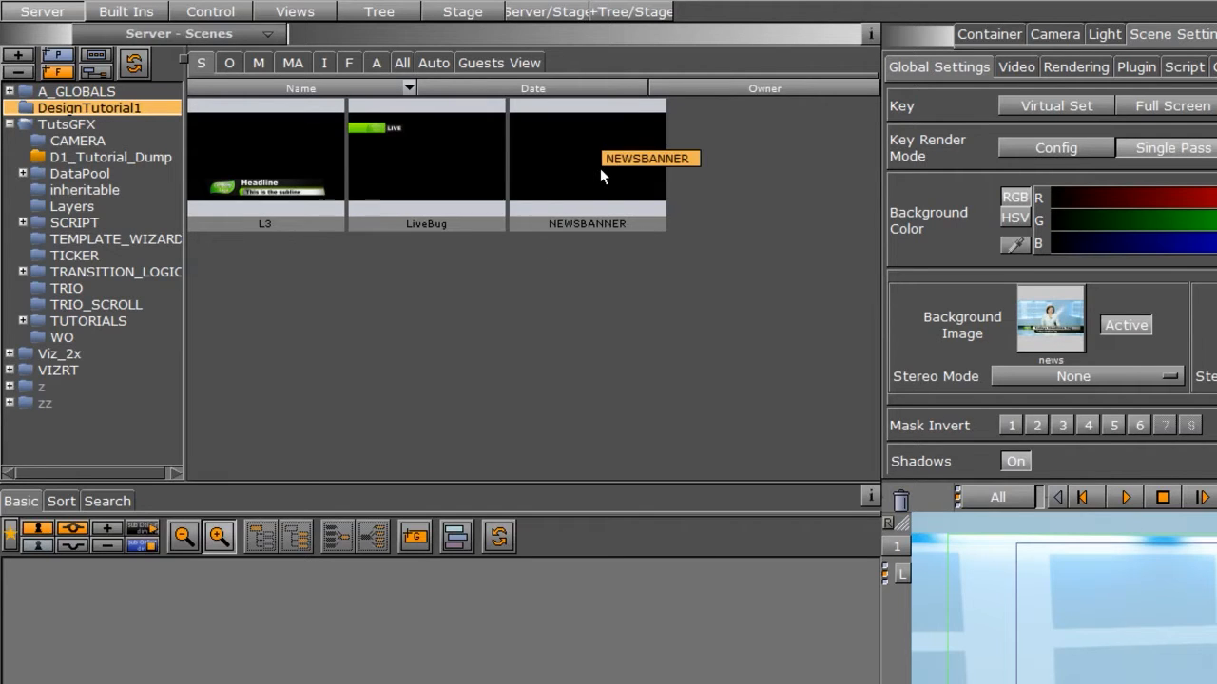
pyautogui.doubleClick(600, 169)
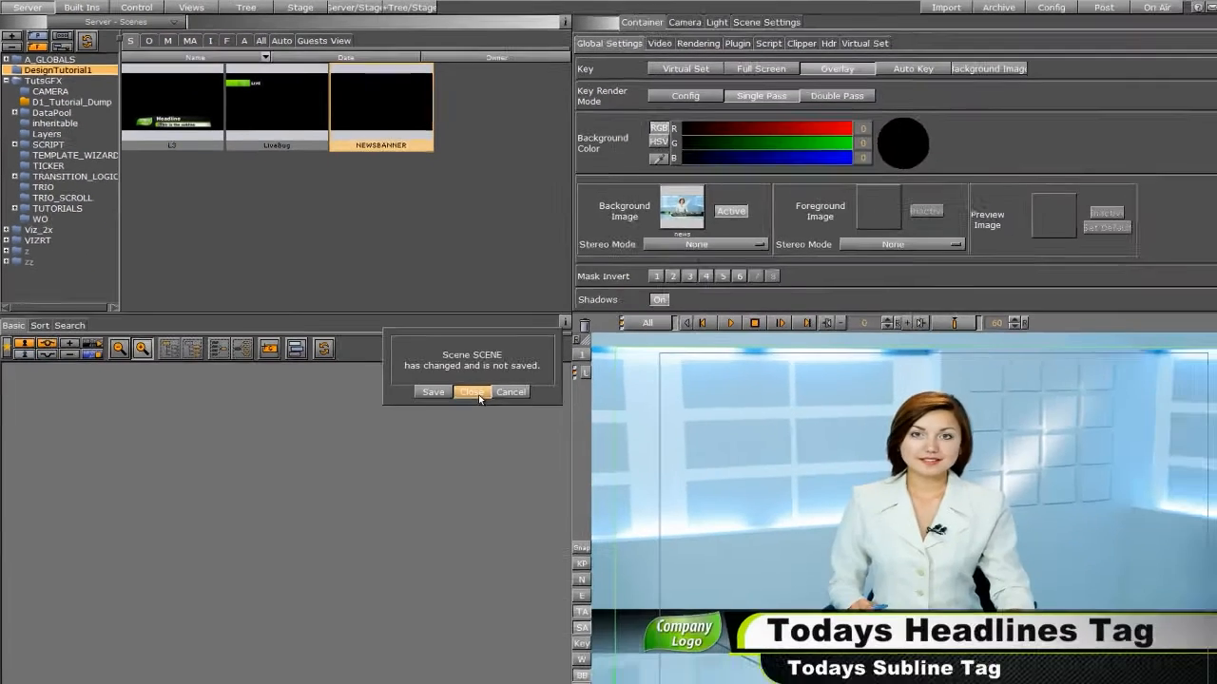
pyautogui.click(726, 603)
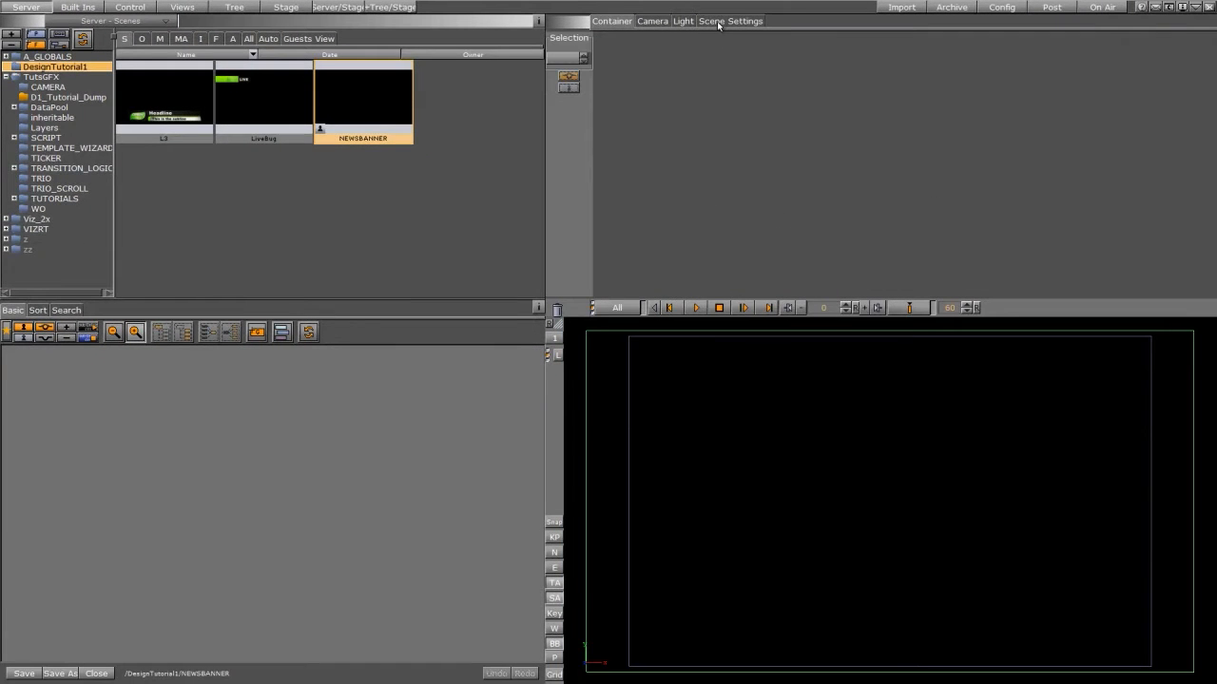
# Set the TvAnchorwoman image as the background image of the NEWSBANNER scene.
pyautogui.click(719, 22)
pyautogui.click(202, 39)
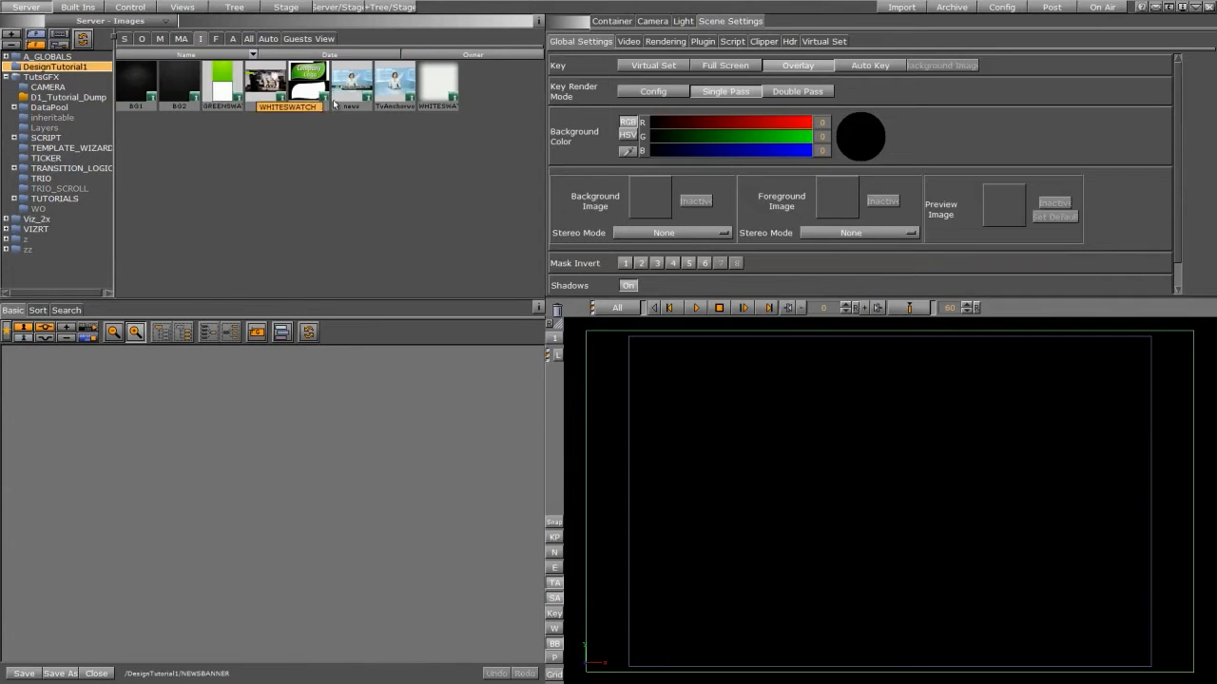
pyautogui.moveTo(395, 84); pyautogui.dragTo(650, 201)
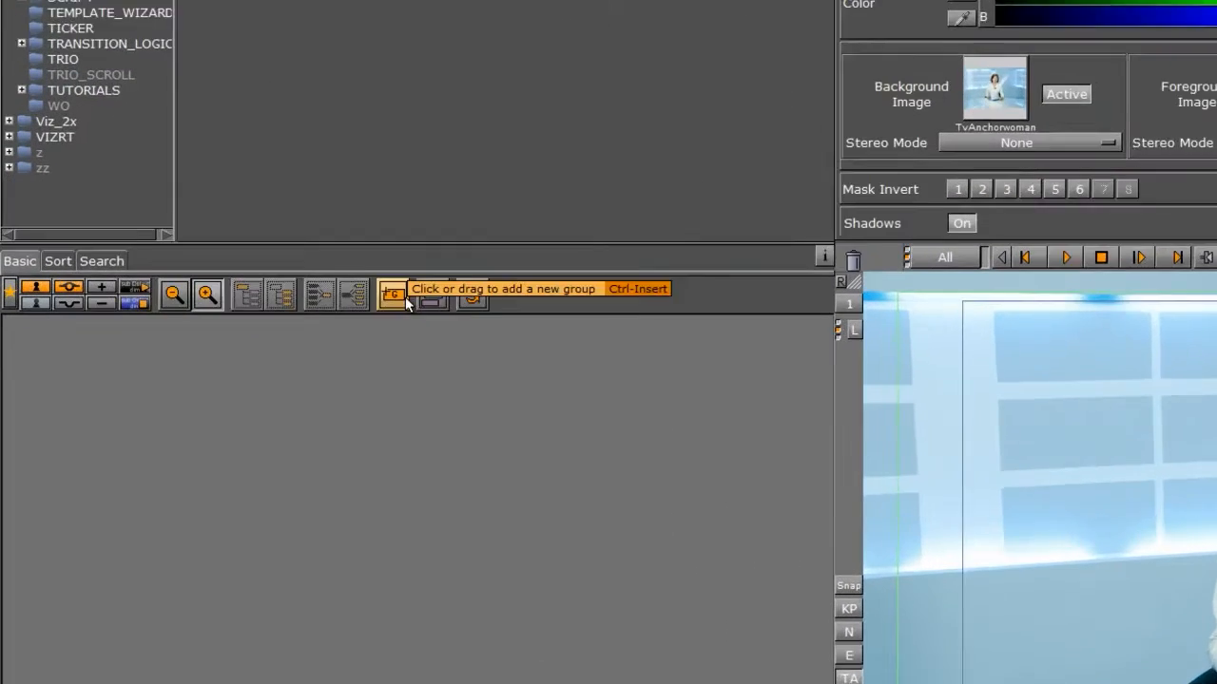
# Add a group container to the empty scene tree and rename it NEWSBANNERGROUP.
pyautogui.moveTo(256, 331); pyautogui.dragTo(269, 533)
pyautogui.moveTo(500, 652); pyautogui.dragTo(135, 426)
pyautogui.click(137, 329)
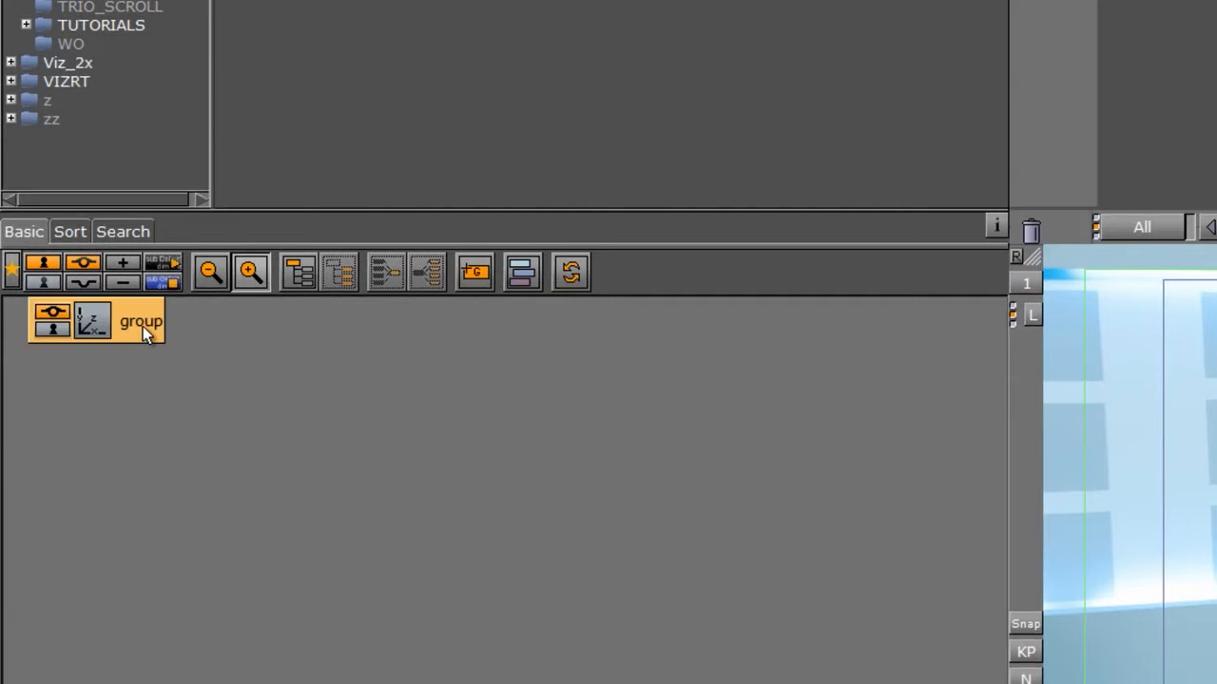
pyautogui.click(143, 326)
pyautogui.write('NEWSBA')
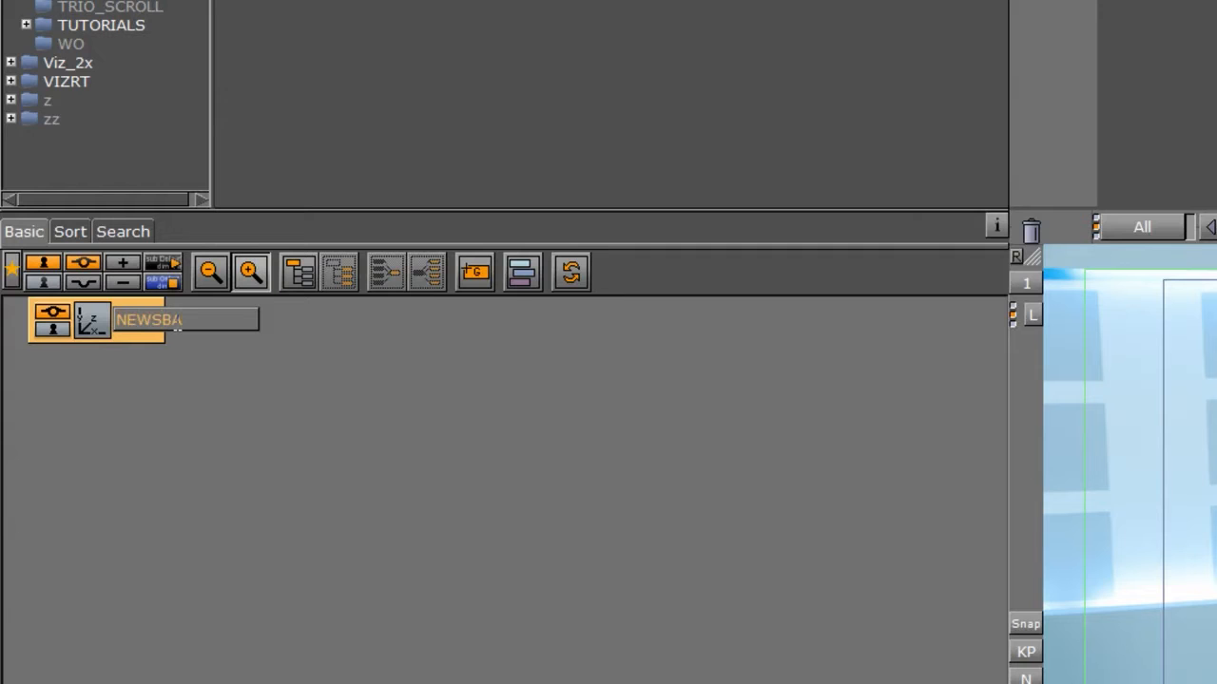
pyautogui.write('NNERGROUP')
pyautogui.press('Return')
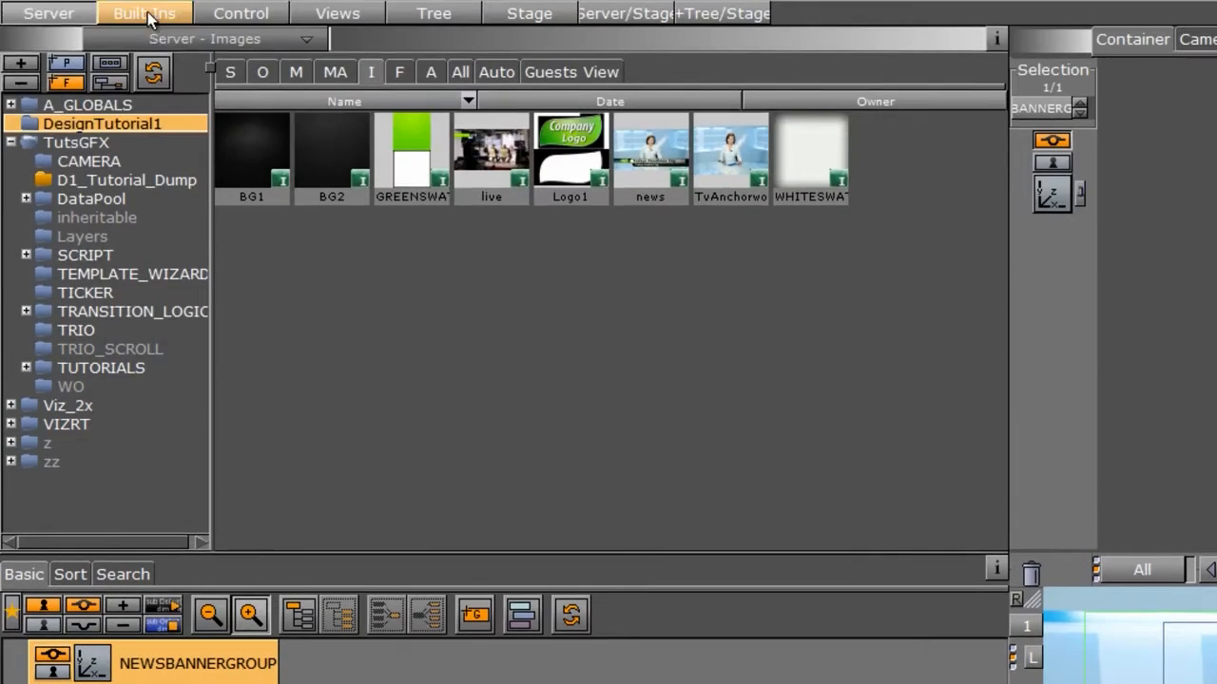
# Add a Rectangle geometry as a child of NEWSBANNERGROUP.
pyautogui.click(147, 16)
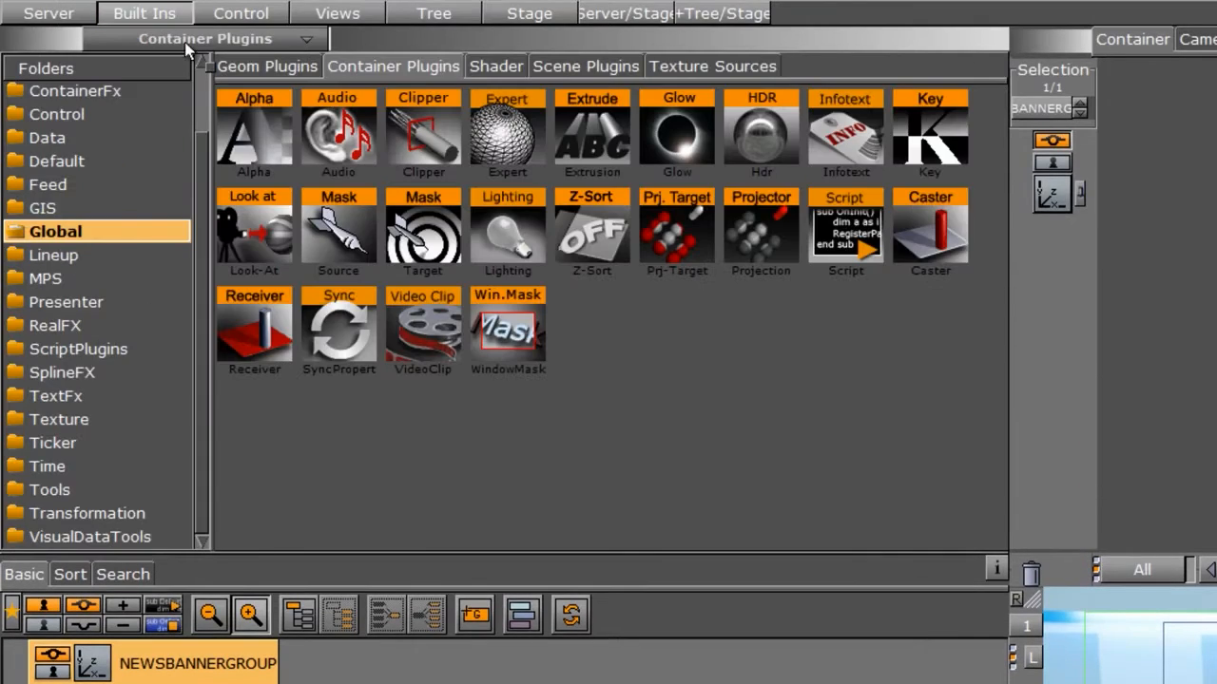
pyautogui.click(236, 68)
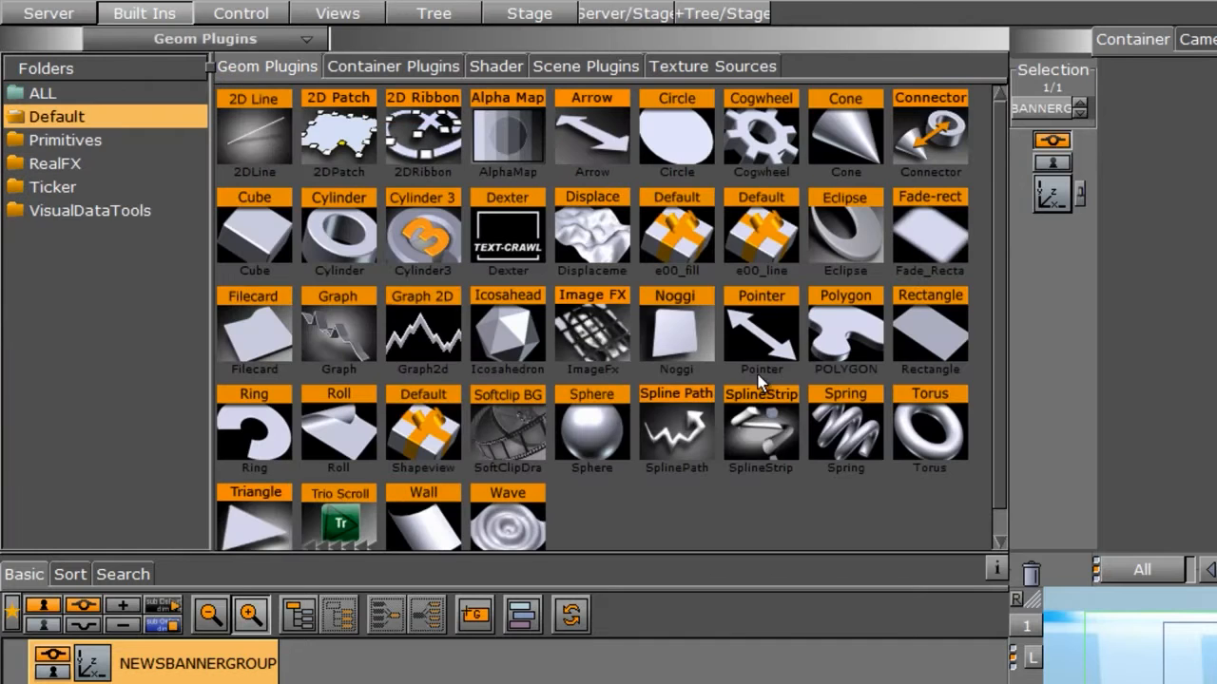
pyautogui.moveTo(934, 327); pyautogui.dragTo(1140, 560)
pyautogui.moveTo(652, 681); pyautogui.dragTo(342, 639)
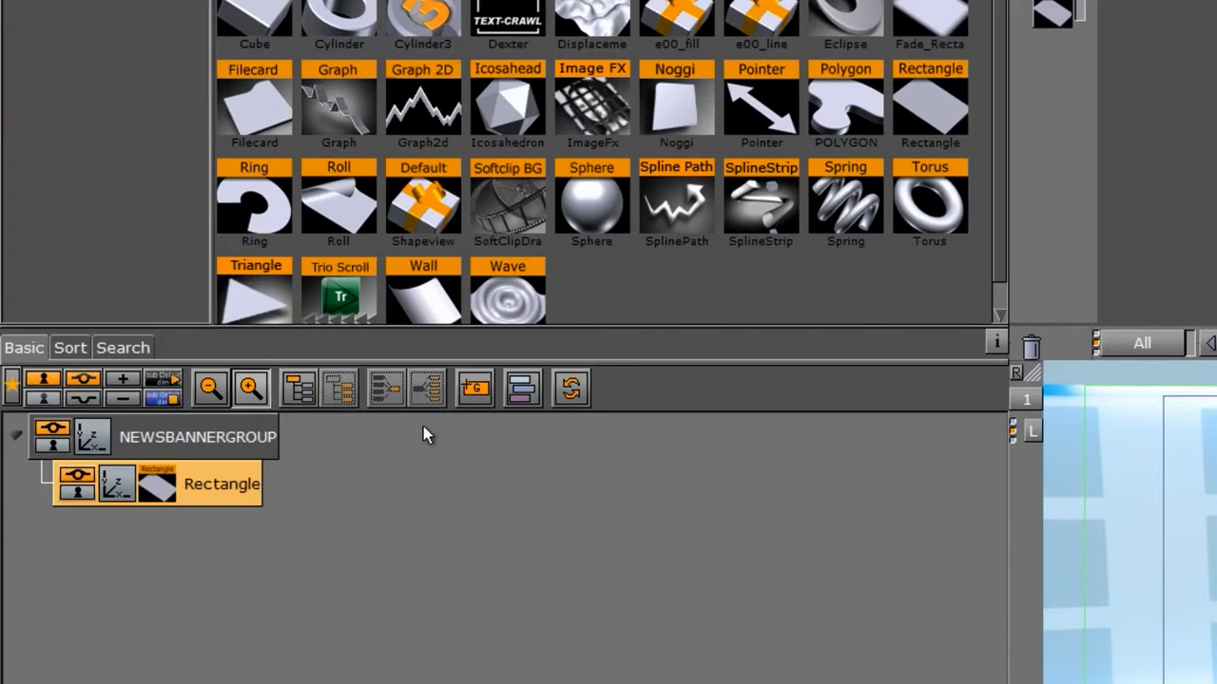
# Place the rectangle inside a new subgroup of NEWSBANNERGROUP and name that subgroup BACKPLATE.
pyautogui.click(471, 390)
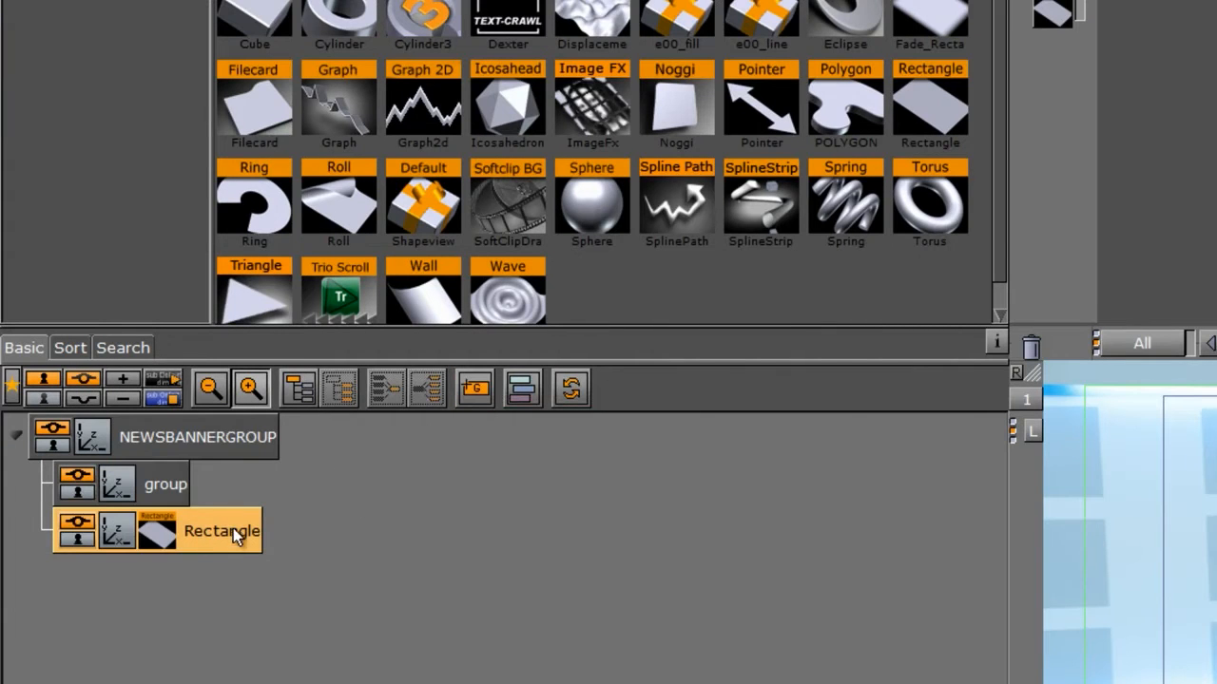
pyautogui.moveTo(233, 530); pyautogui.dragTo(167, 484)
pyautogui.doubleClick(166, 484)
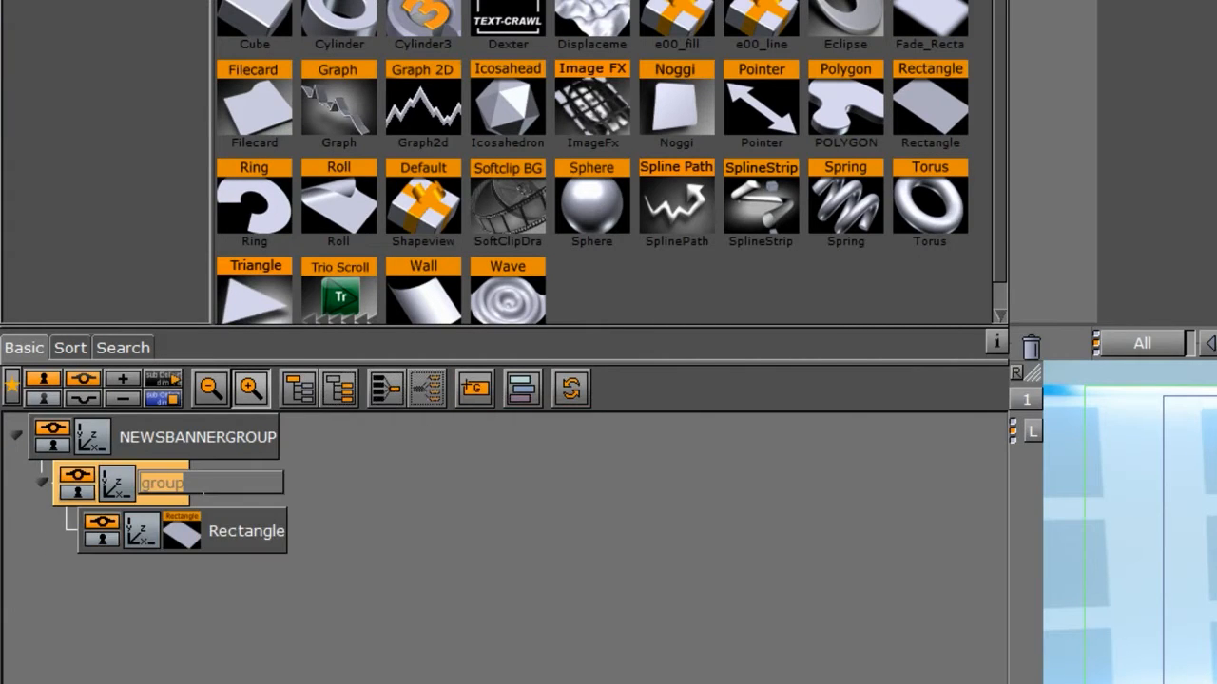
pyautogui.write('B')
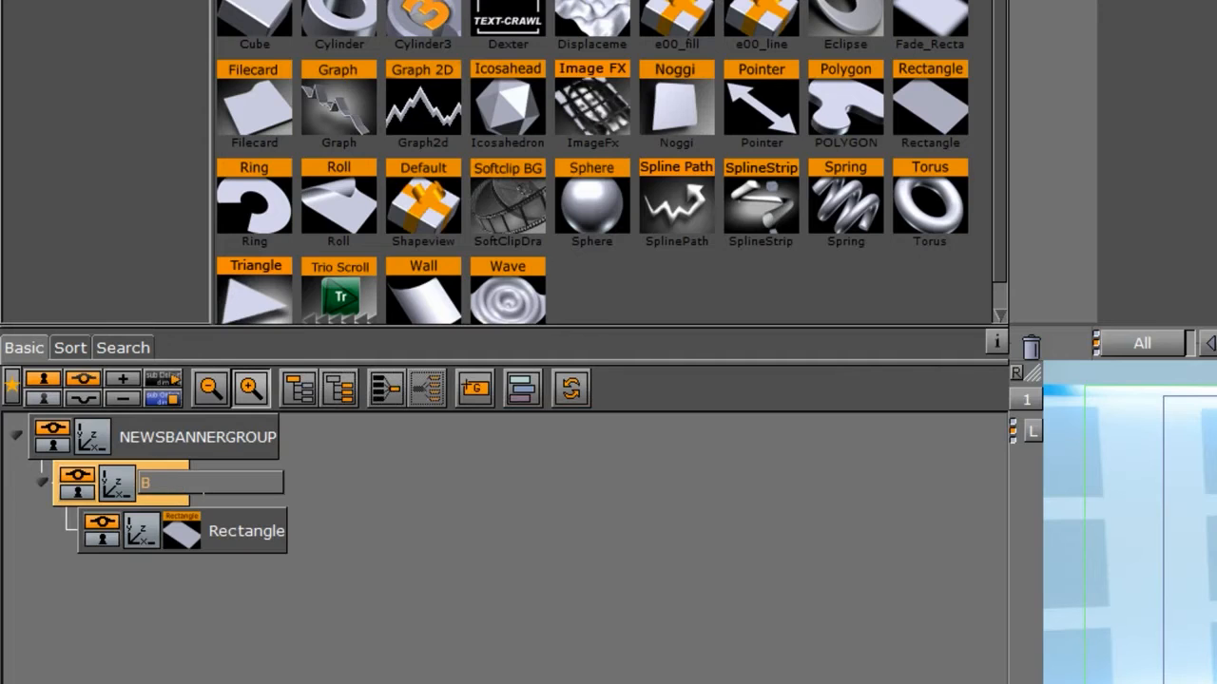
pyautogui.write('ACKPLATE')
pyautogui.press('Tab')
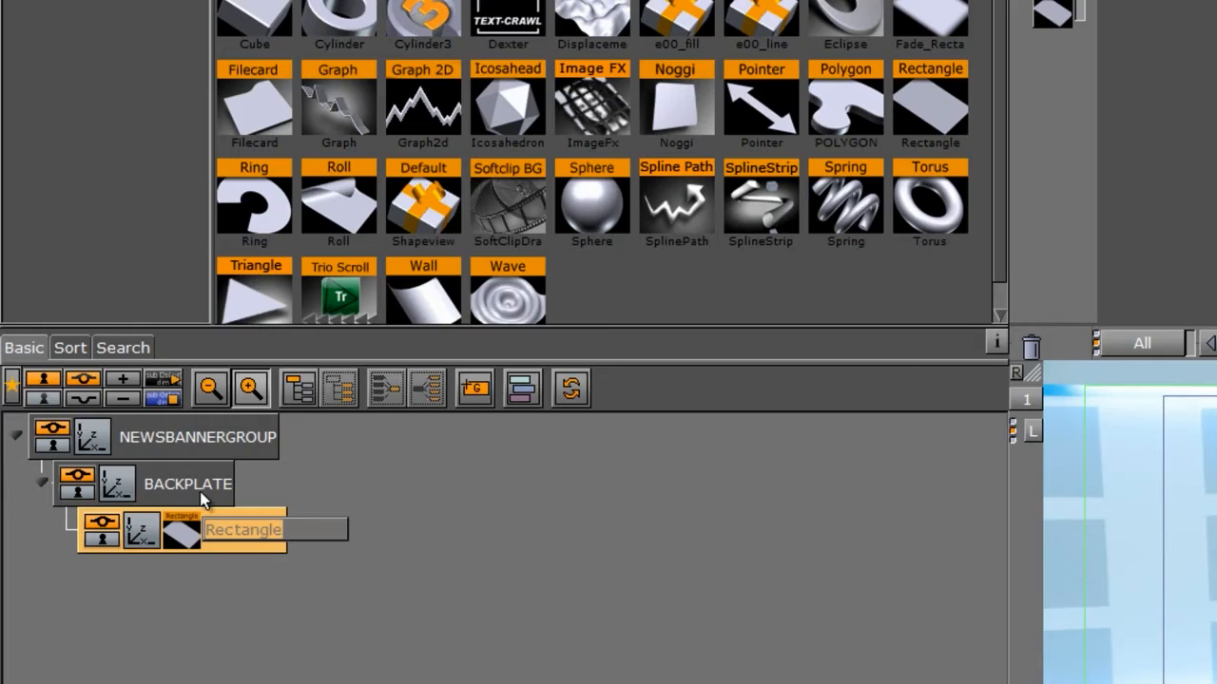
# Rename the rectangle container inside BACKPLATE as BACK.
pyautogui.write('BACP')
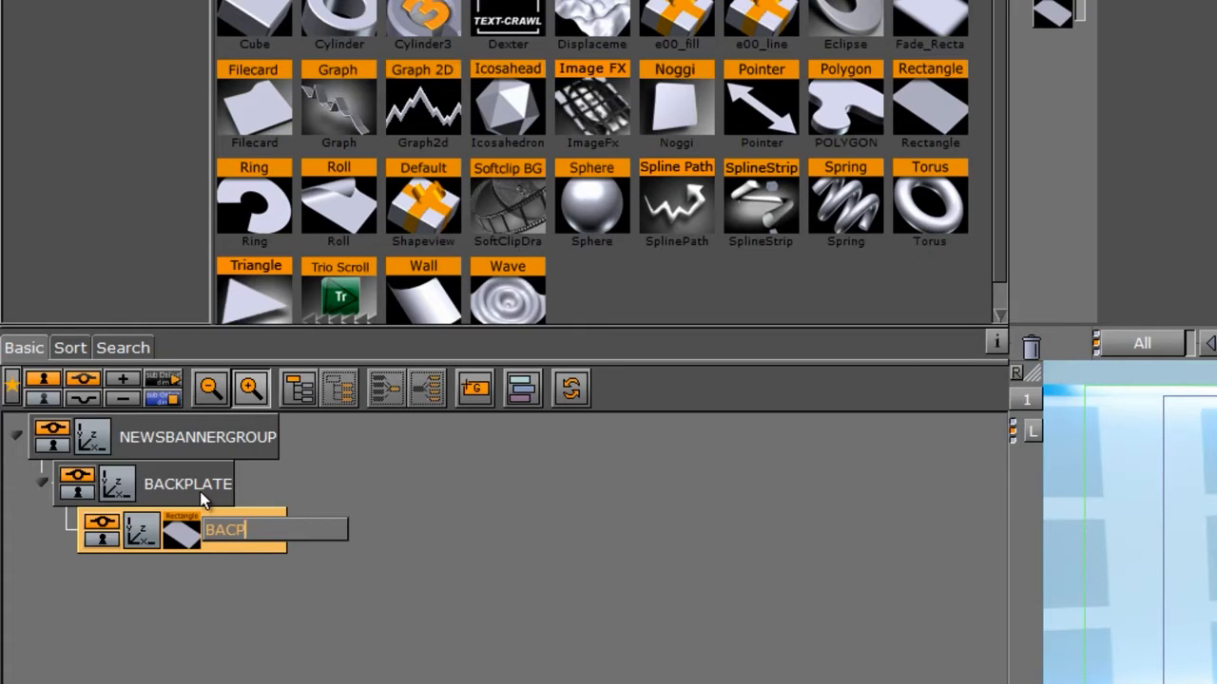
pyautogui.press('BackSpace')
pyautogui.write('K')
# Set the BACK rectangle's width to 750 and height to 65, and move it down to Y position -155.
pyautogui.click(187, 535)
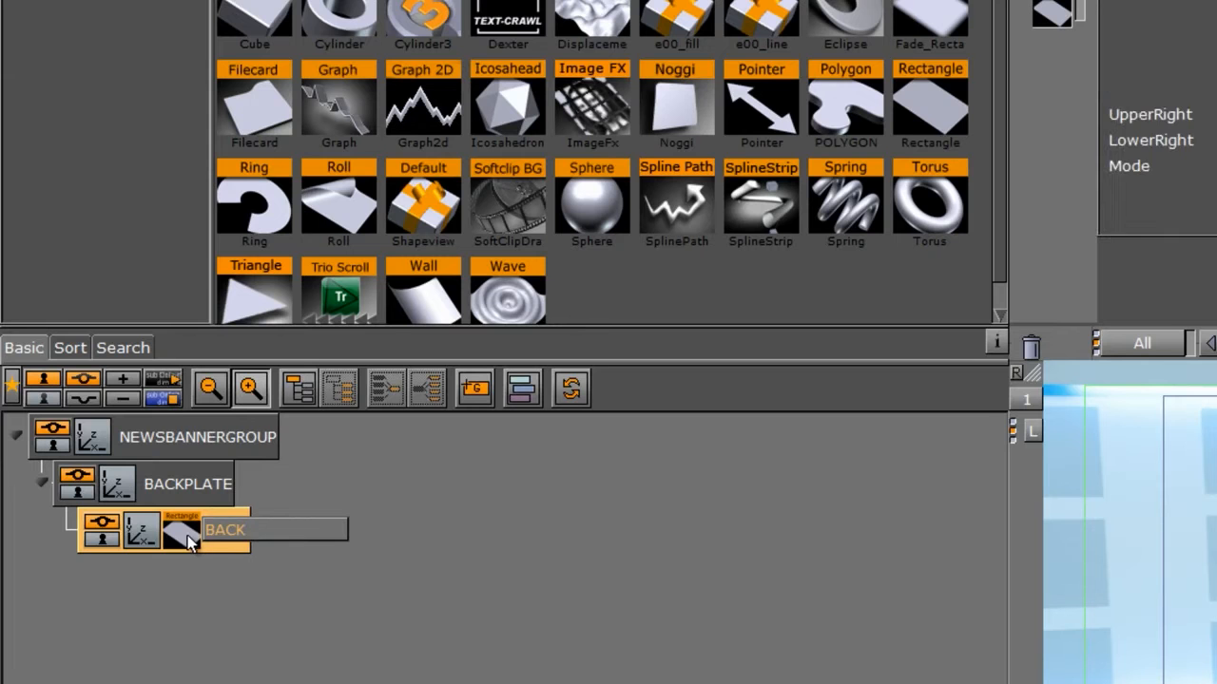
pyautogui.click(1006, 24)
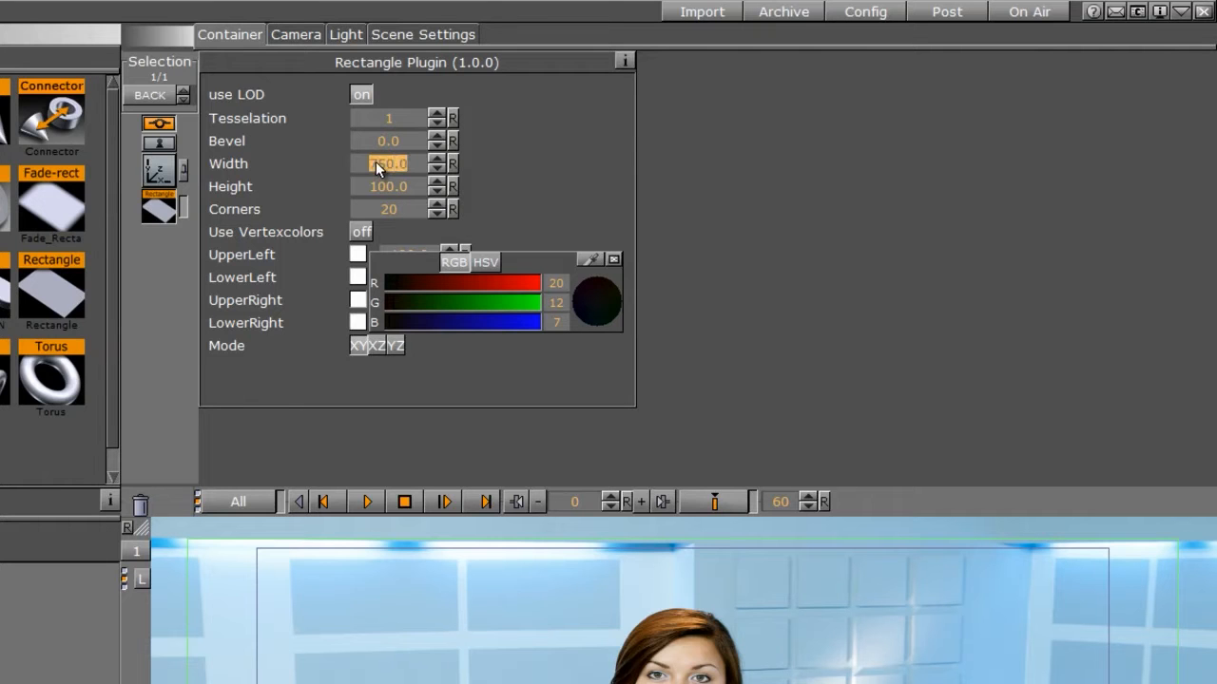
pyautogui.click(386, 186)
pyautogui.write('74.5')
pyautogui.press('Return')
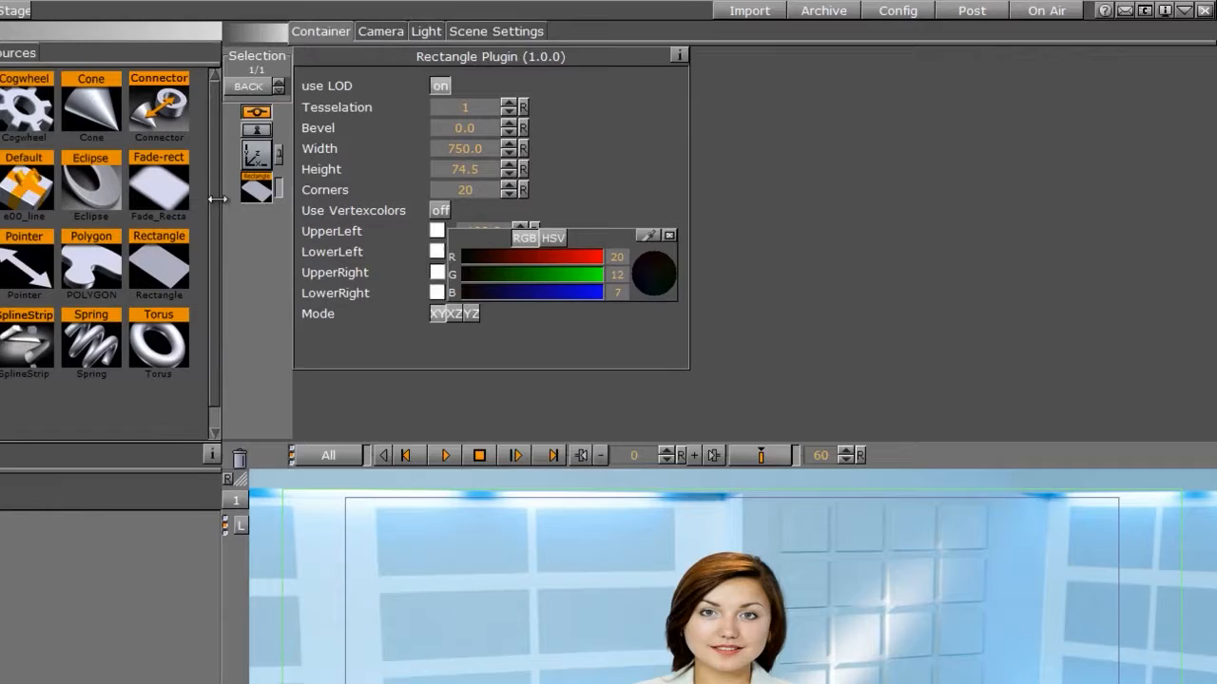
pyautogui.moveTo(218, 199); pyautogui.dragTo(203, 199)
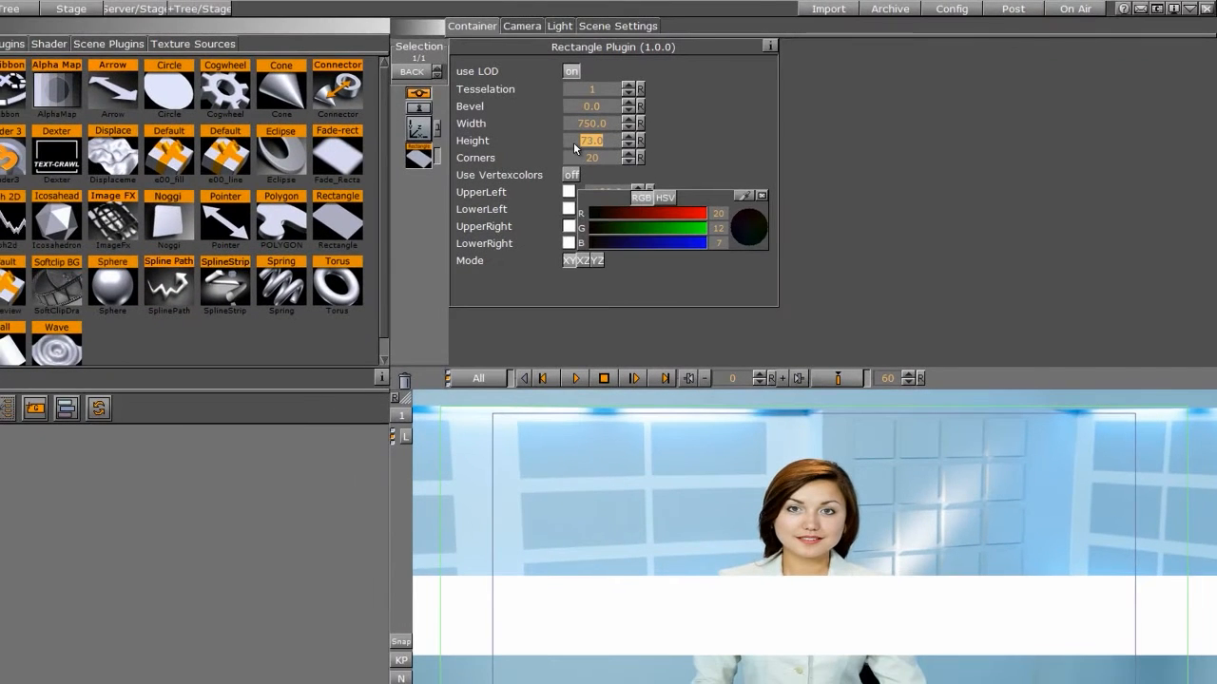
pyautogui.press('Return')
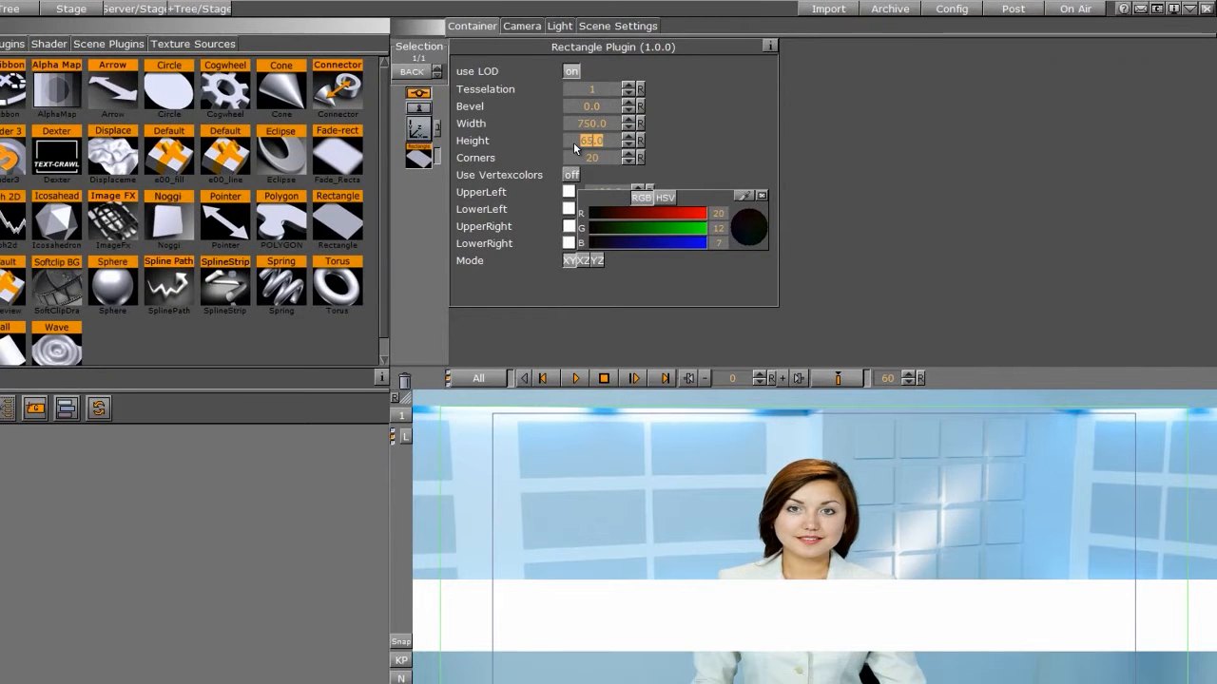
pyautogui.click(416, 128)
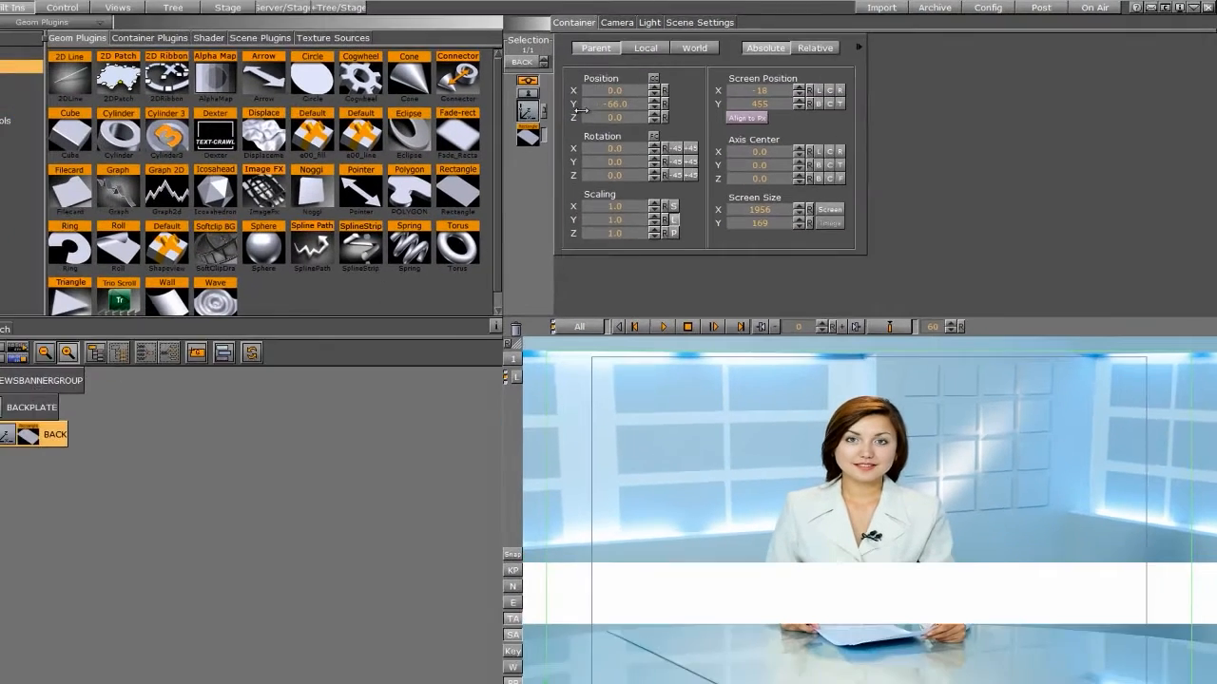
pyautogui.moveTo(580, 111)
pyautogui.mouseDown()
pyautogui.moveTo(544, 113)
pyautogui.moveTo(575, 113)
pyautogui.moveTo(566, 122)
pyautogui.mouseUp()
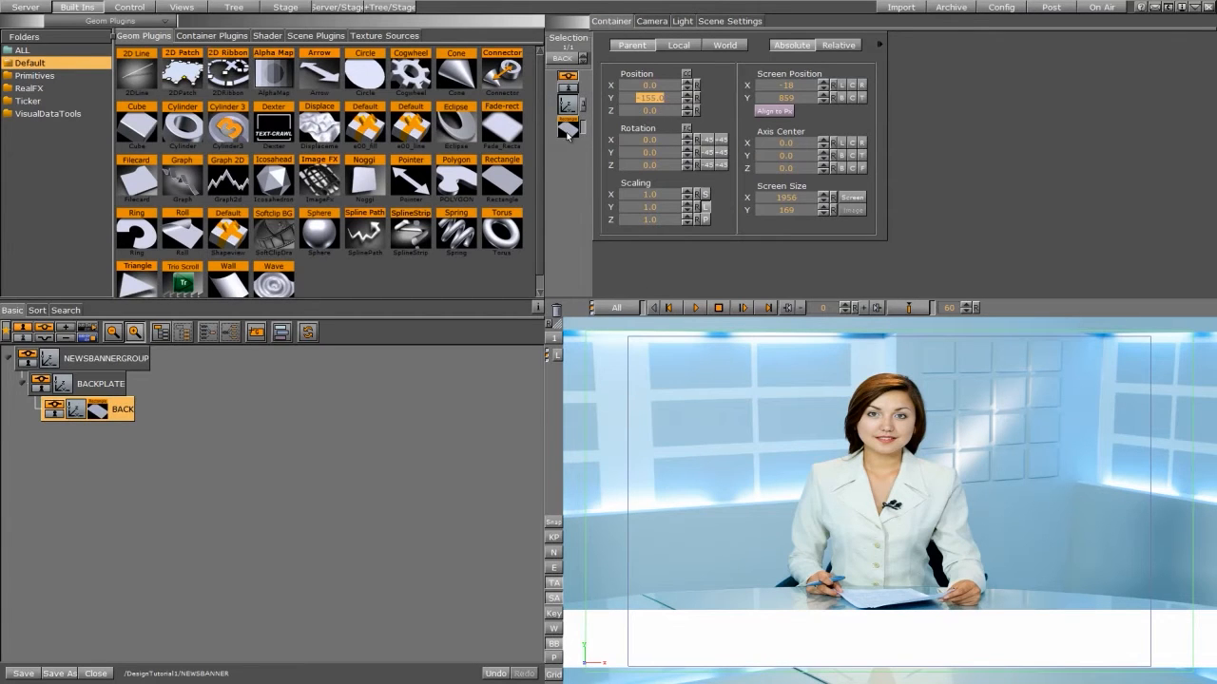
# Enable vertex colors on the BACK rectangle and set the upper-left color to RGB 37, 37, 20.
pyautogui.click(568, 130)
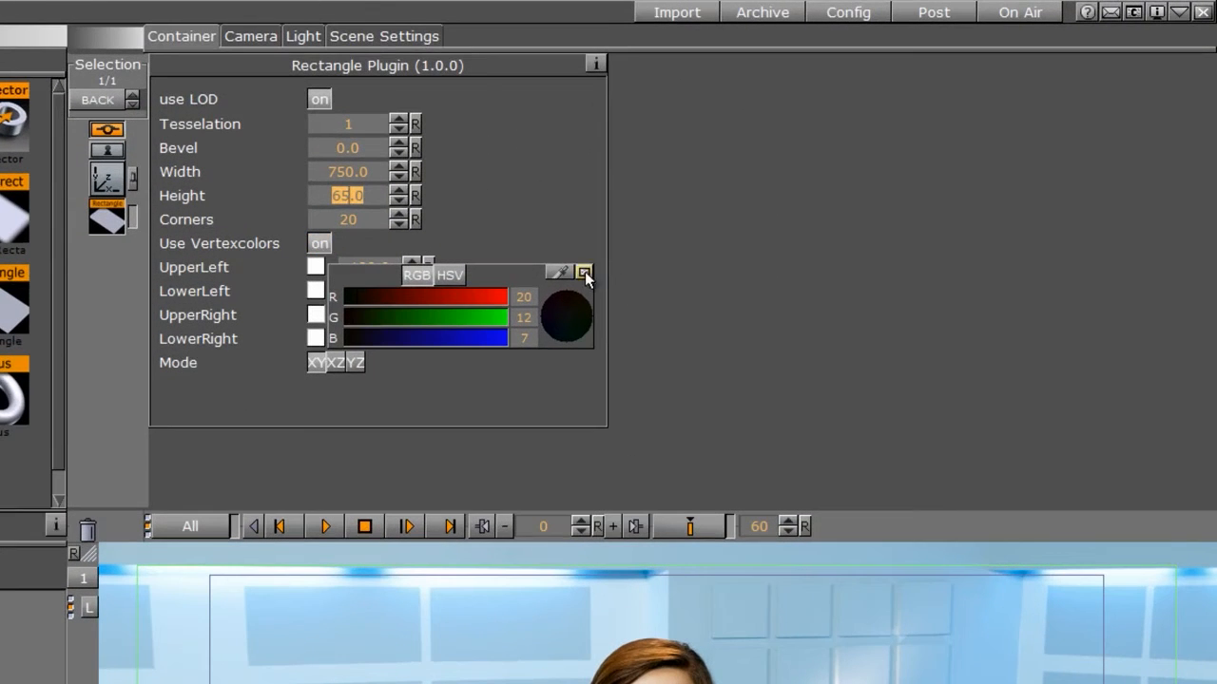
pyautogui.click(584, 273)
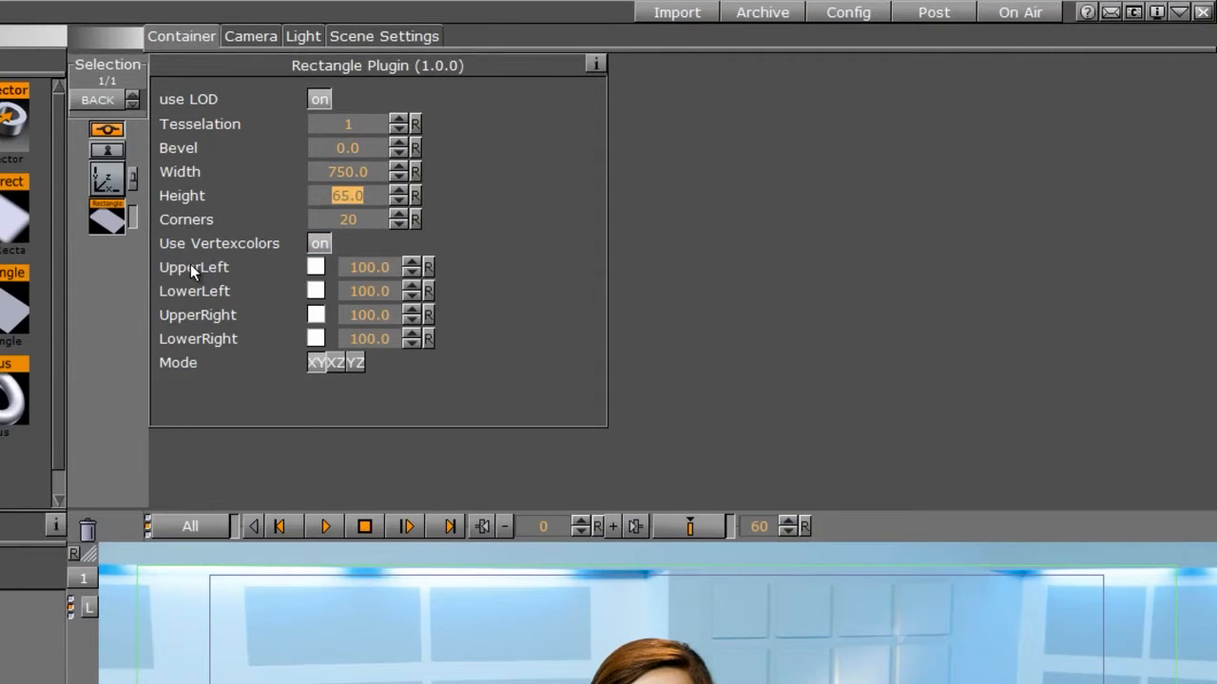
pyautogui.click(316, 268)
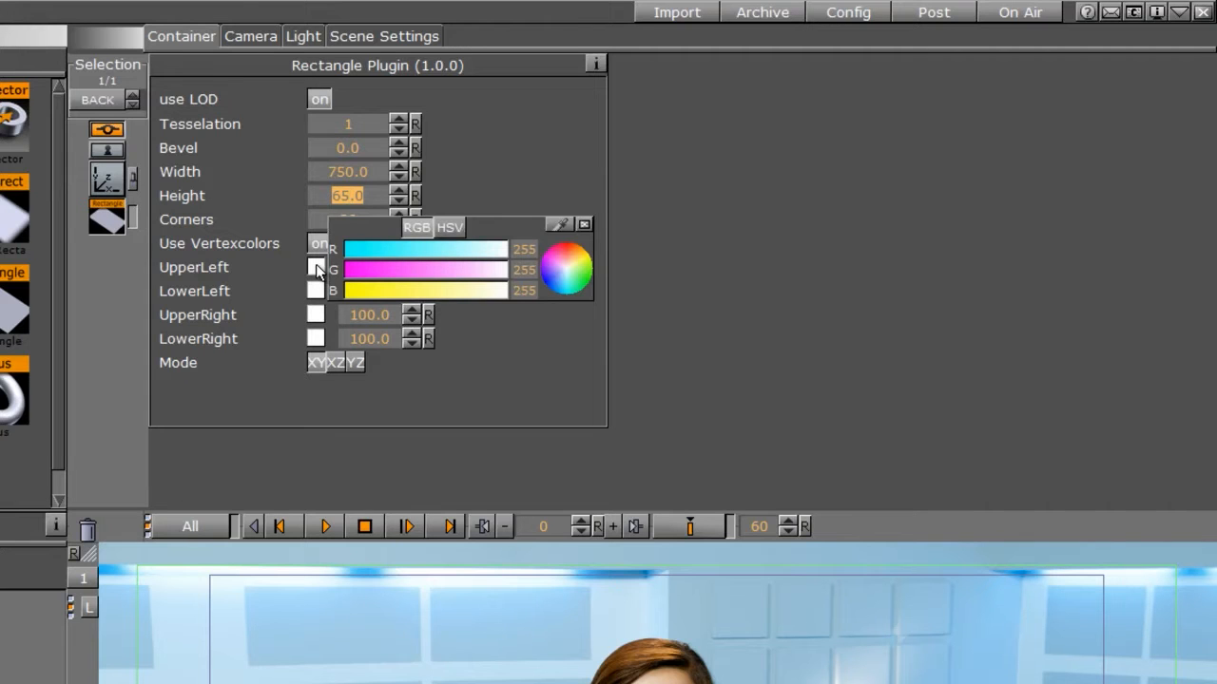
pyautogui.click(367, 247)
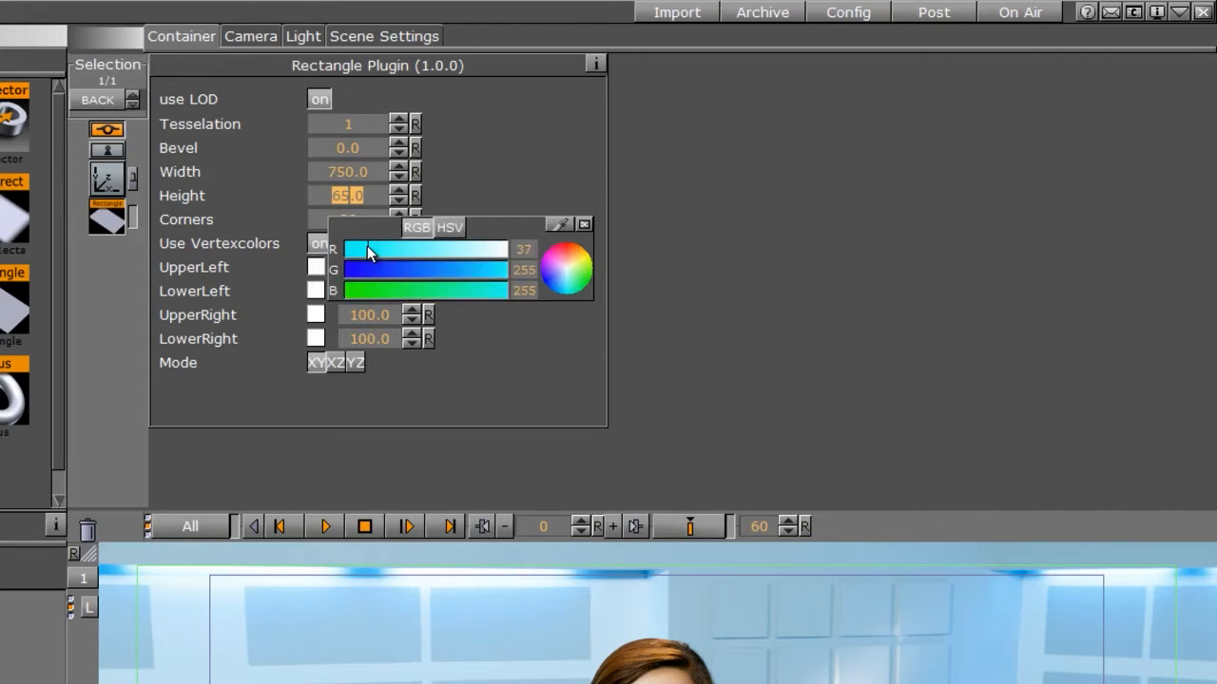
pyautogui.click(368, 270)
pyautogui.click(354, 288)
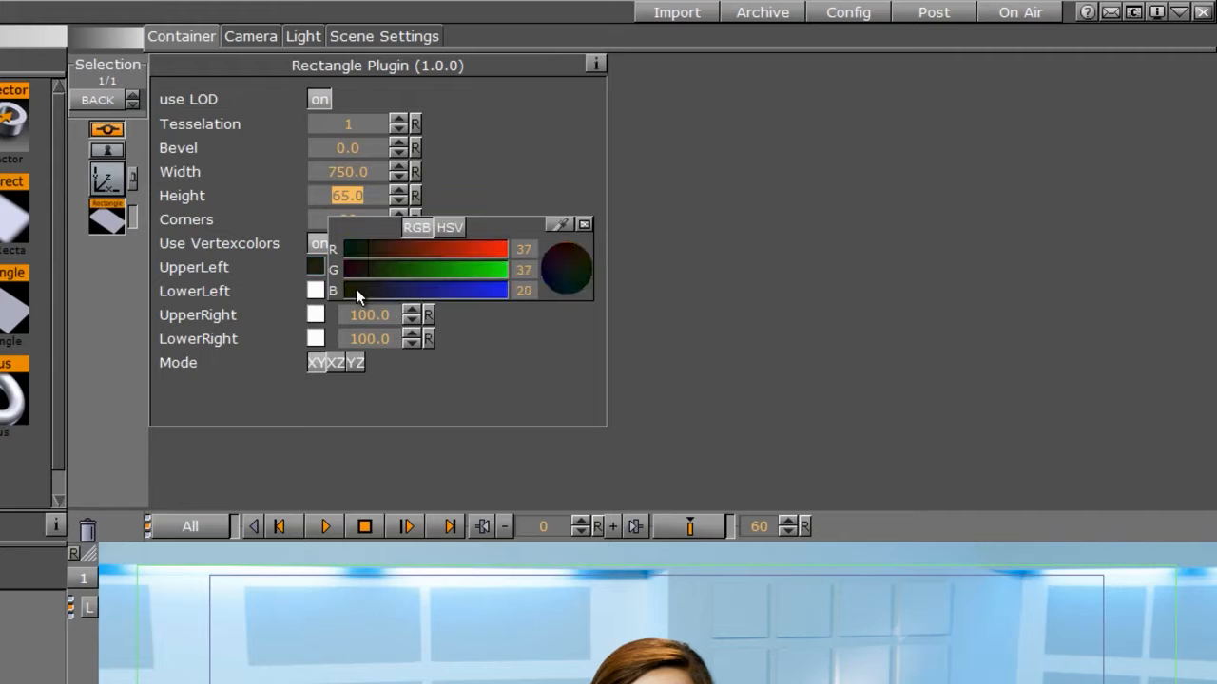
# Set the BACK rectangle's upper-left vertex color to RGB 3, 3, 3 and copy it to the other three corners.
pyautogui.click(344, 290)
pyautogui.click(345, 271)
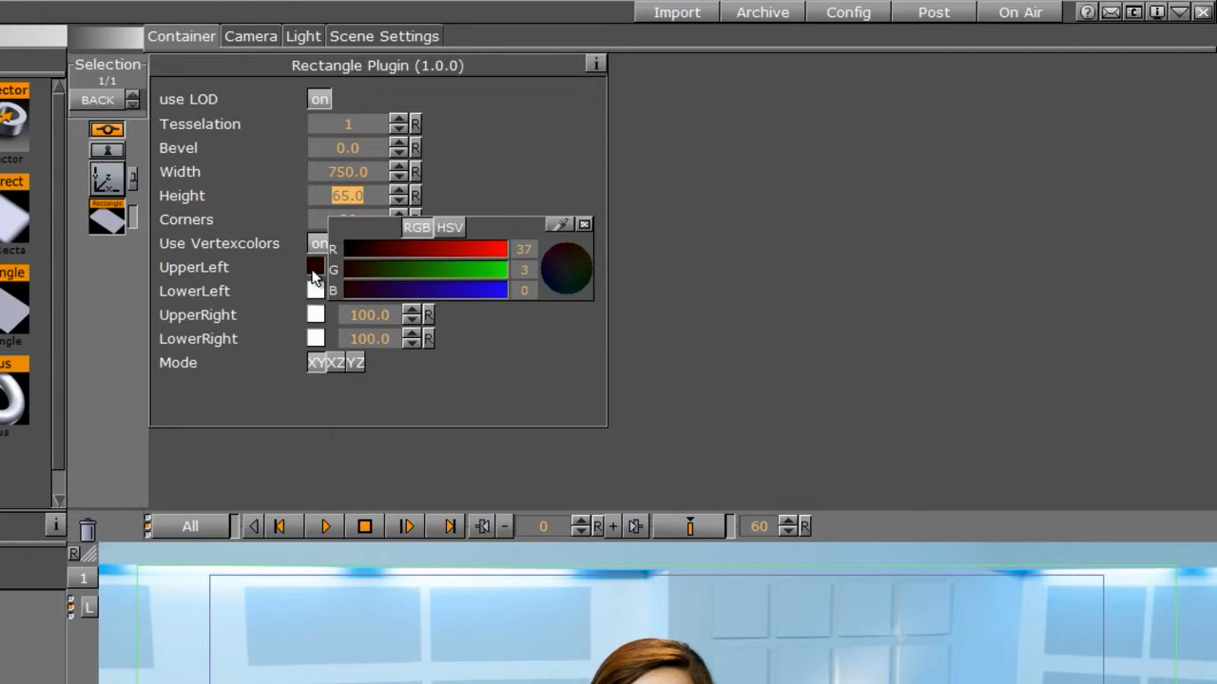
pyautogui.moveTo(313, 270); pyautogui.dragTo(316, 339)
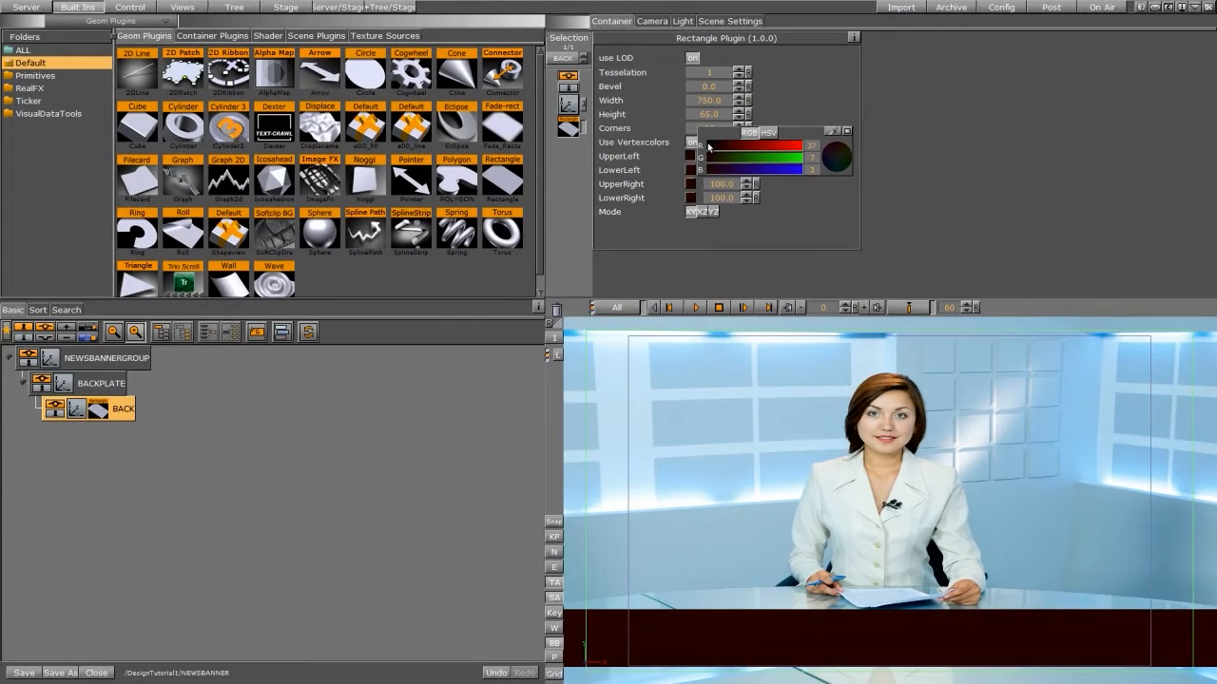
pyautogui.click(709, 146)
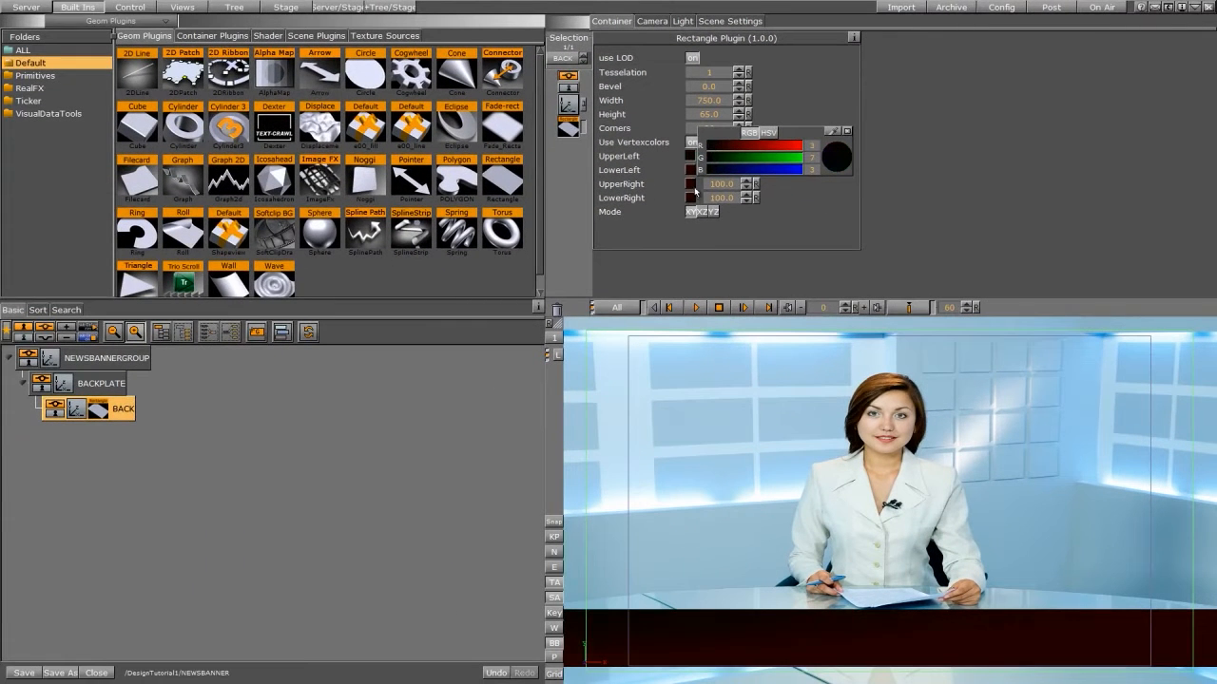
pyautogui.moveTo(693, 159); pyautogui.dragTo(692, 199)
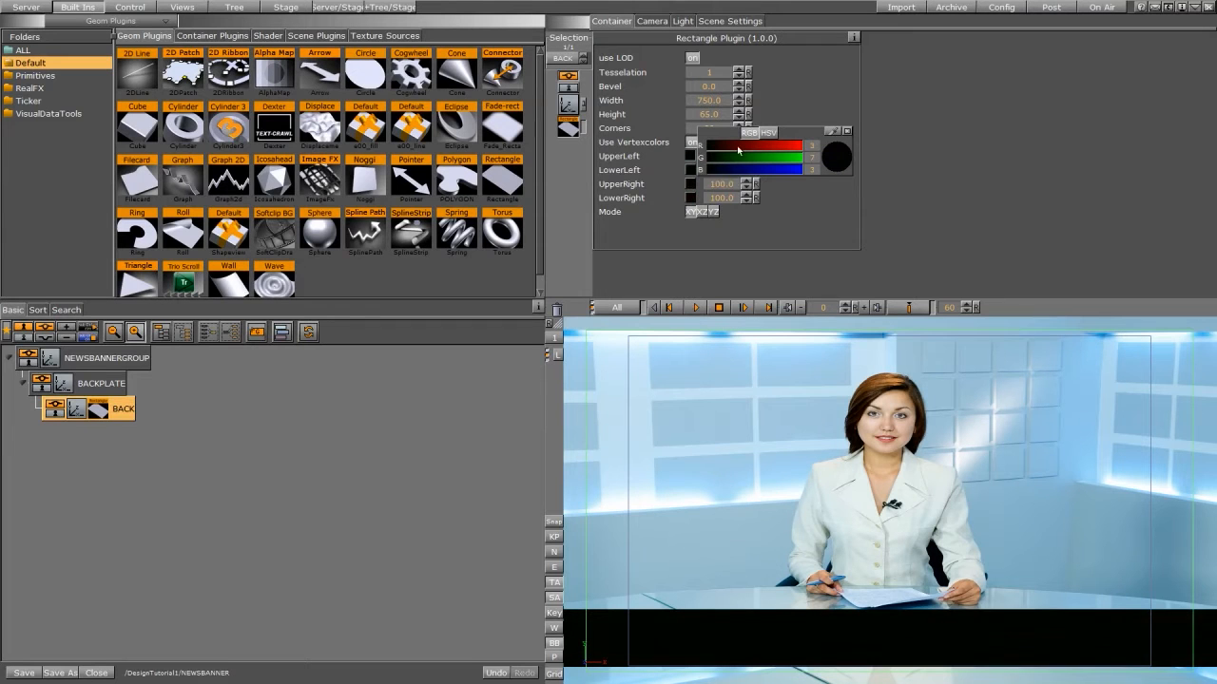
pyautogui.click(847, 133)
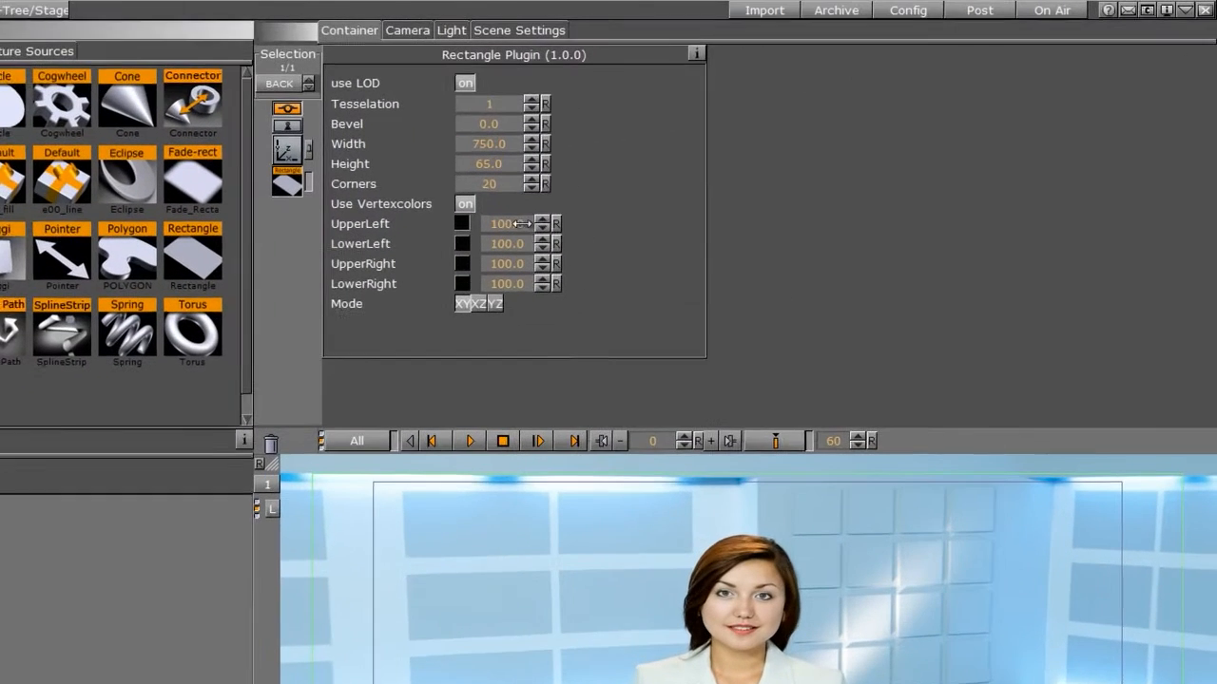
# Set the upper-left and lower-left vertex opacity of the BACK rectangle to 40.
pyautogui.moveTo(724, 160); pyautogui.dragTo(718, 161)
pyautogui.moveTo(489, 231); pyautogui.dragTo(457, 234)
pyautogui.doubleClick(486, 229)
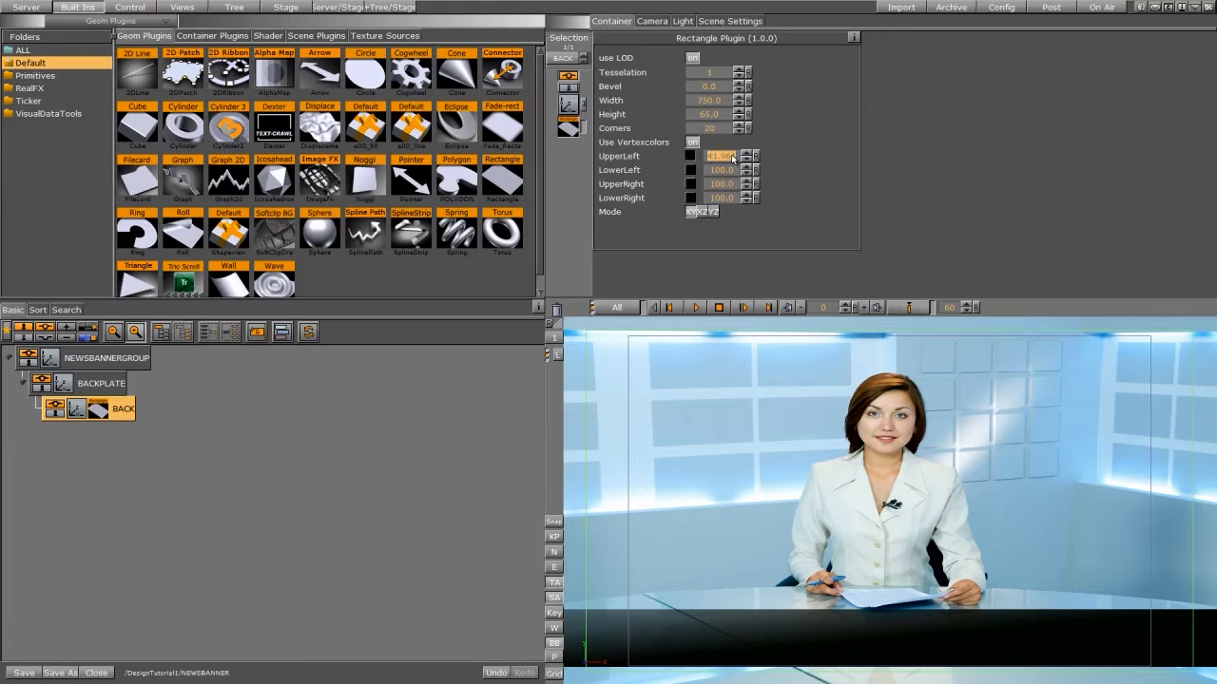
pyautogui.write('40')
pyautogui.press('Return')
pyautogui.doubleClick(722, 171)
pyautogui.write('40')
pyautogui.press('Return')
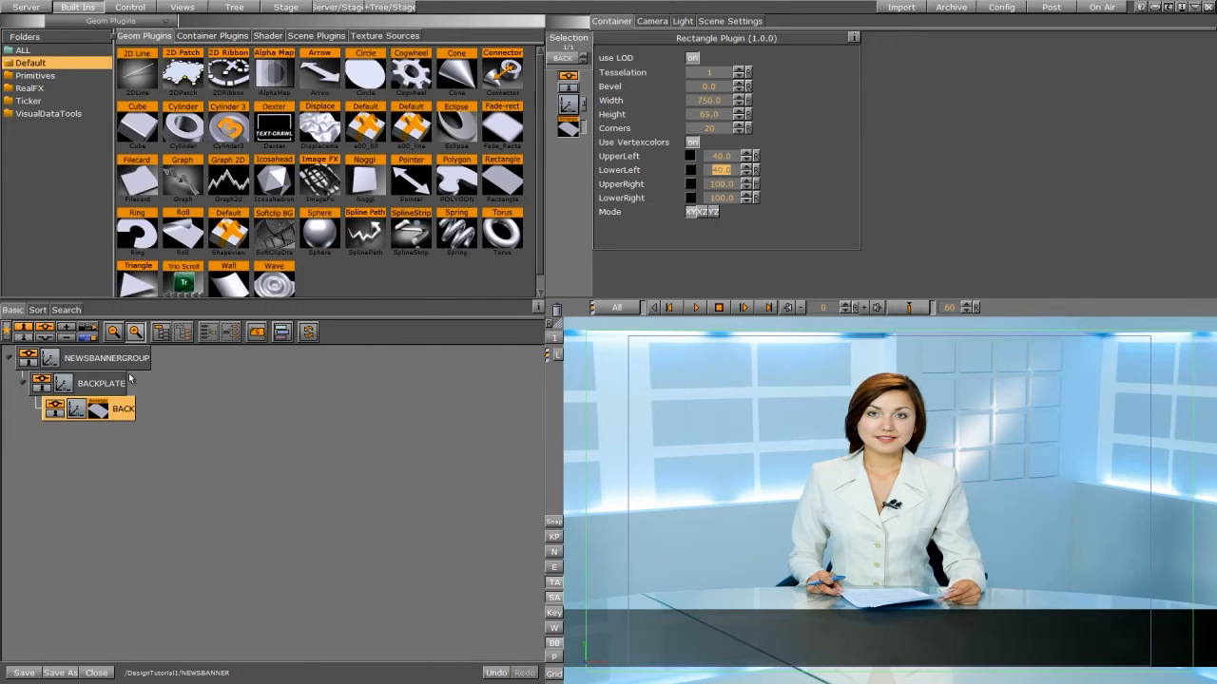
# Collapse BACKPLATE and add a new subgroup named LOGO under NEWSBANNERGROUP.
pyautogui.click(22, 383)
pyautogui.moveTo(257, 332); pyautogui.dragTo(153, 368)
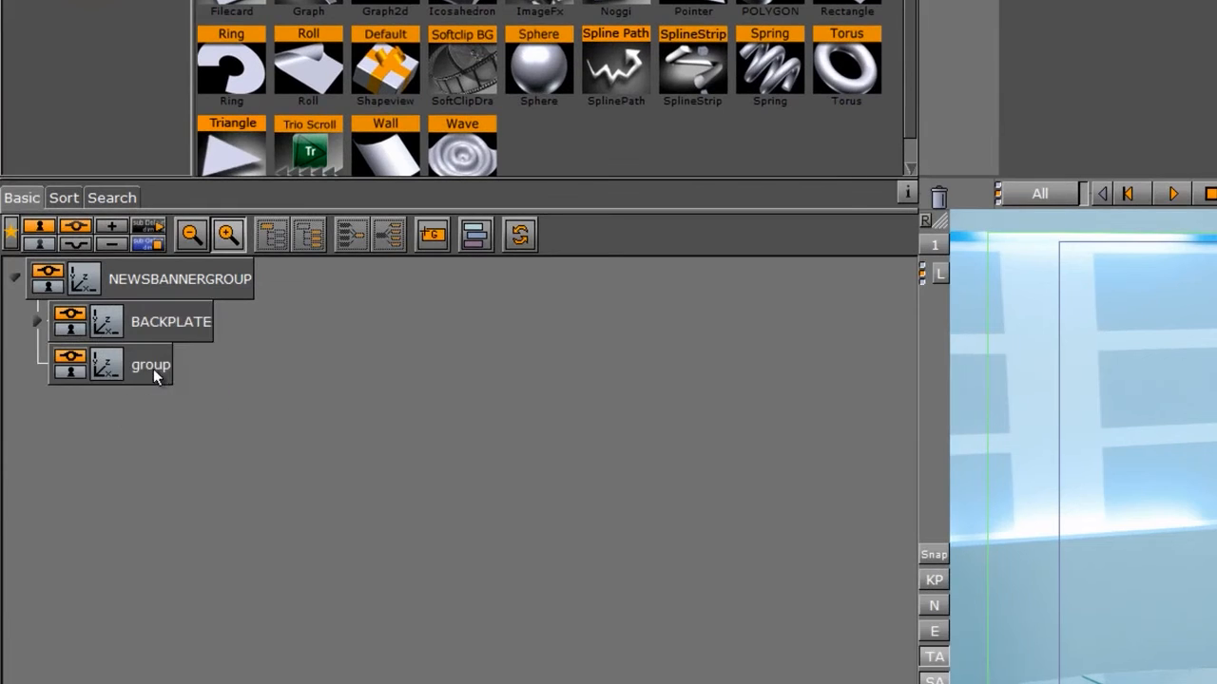
pyautogui.doubleClick(151, 368)
pyautogui.write('LOGO')
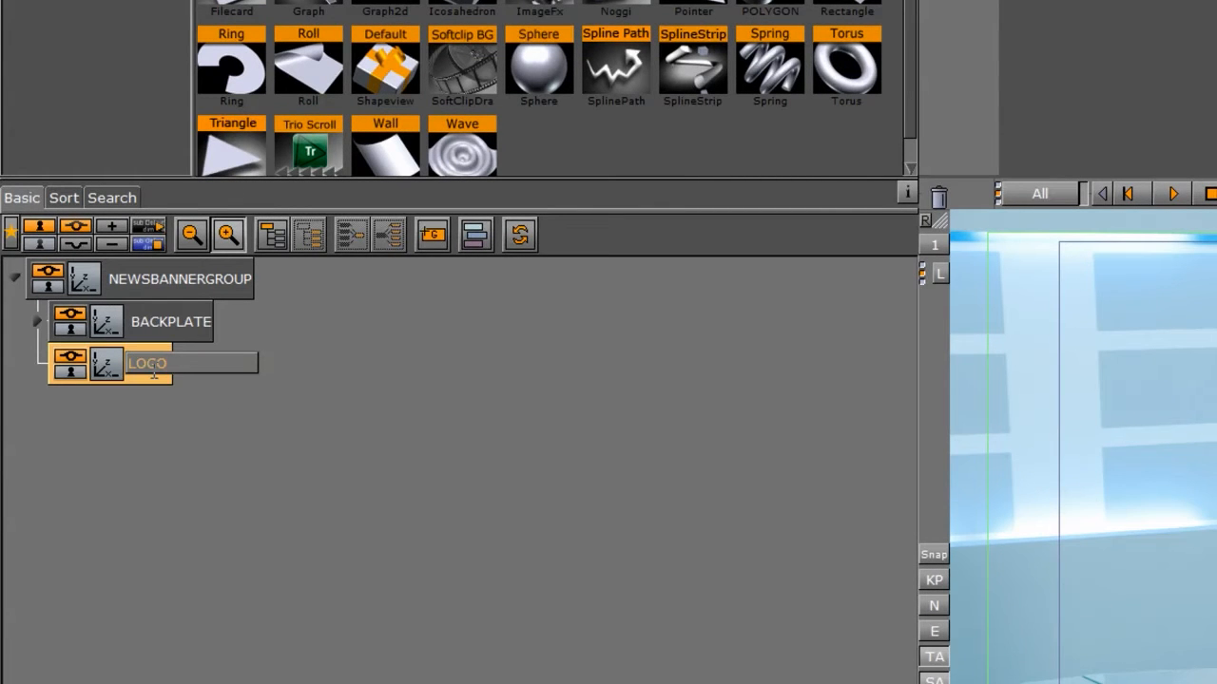
pyautogui.press('Return')
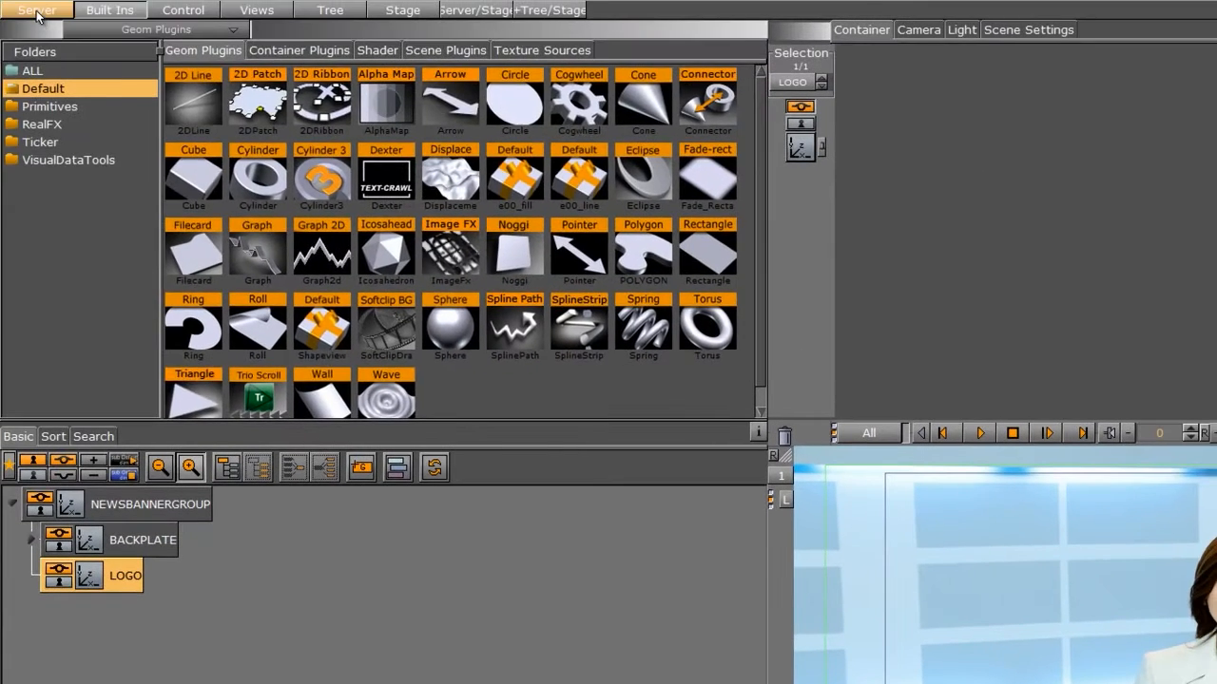
# Add the Logo1 image from DesignTutorial1 to the LOGO group and position it at X -258, Y -153.
pyautogui.click(37, 12)
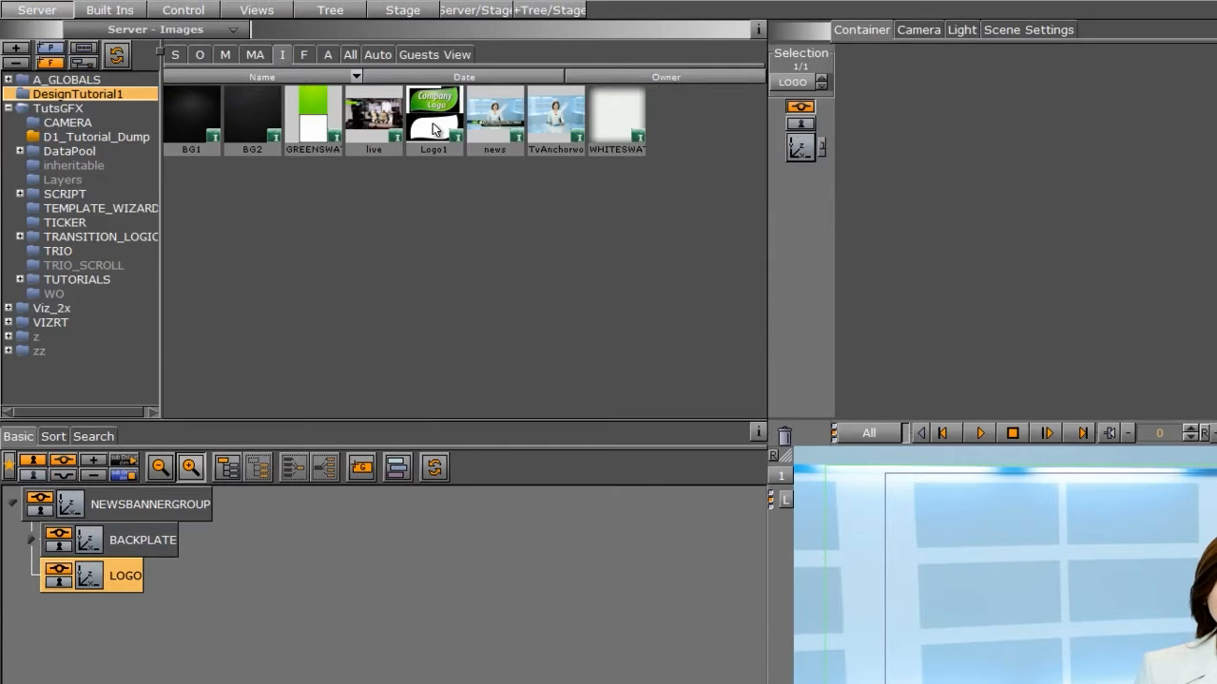
pyautogui.moveTo(435, 118); pyautogui.dragTo(179, 577)
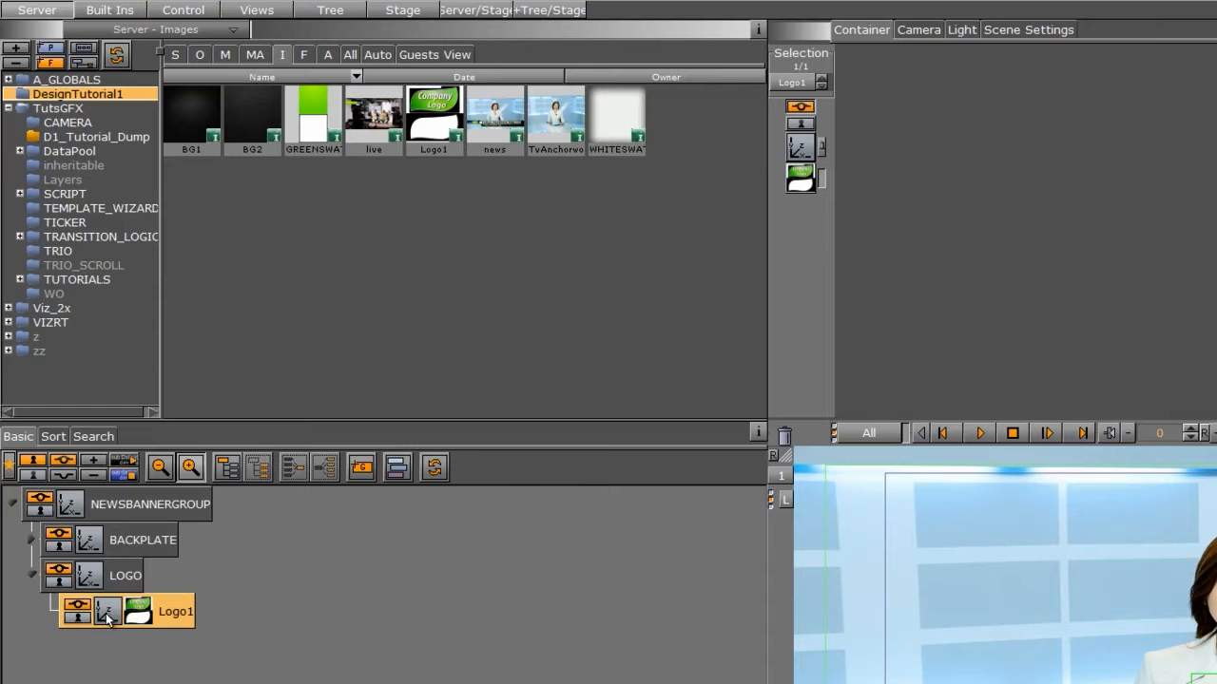
pyautogui.click(108, 616)
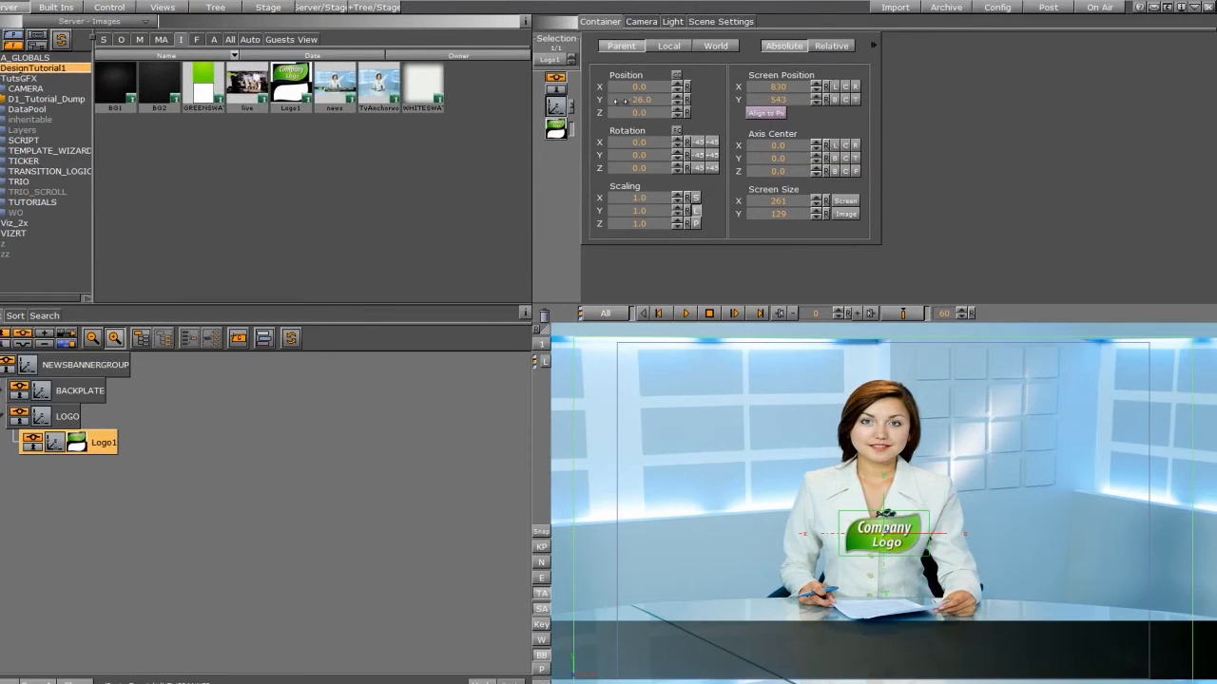
pyautogui.moveTo(620, 100); pyautogui.dragTo(536, 136)
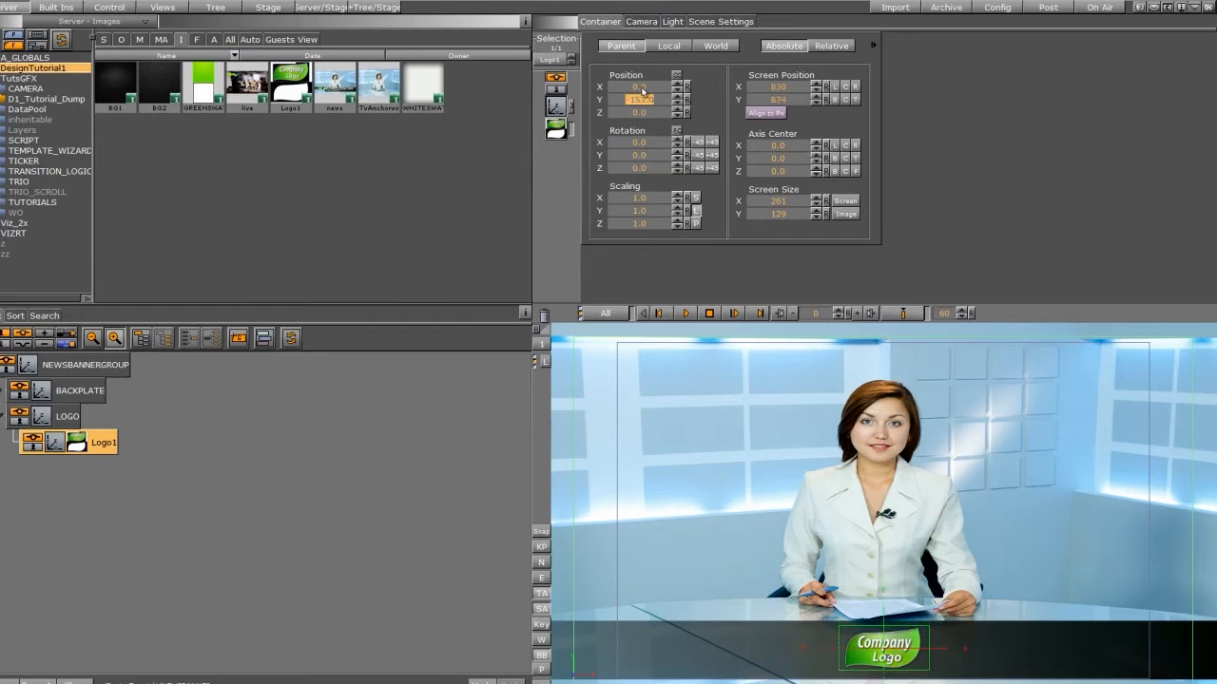
pyautogui.moveTo(643, 91); pyautogui.dragTo(476, 112)
# Check the logo's placement by toggling the title and safe area guides.
pyautogui.click(547, 595)
pyautogui.click(542, 609)
pyautogui.click(542, 599)
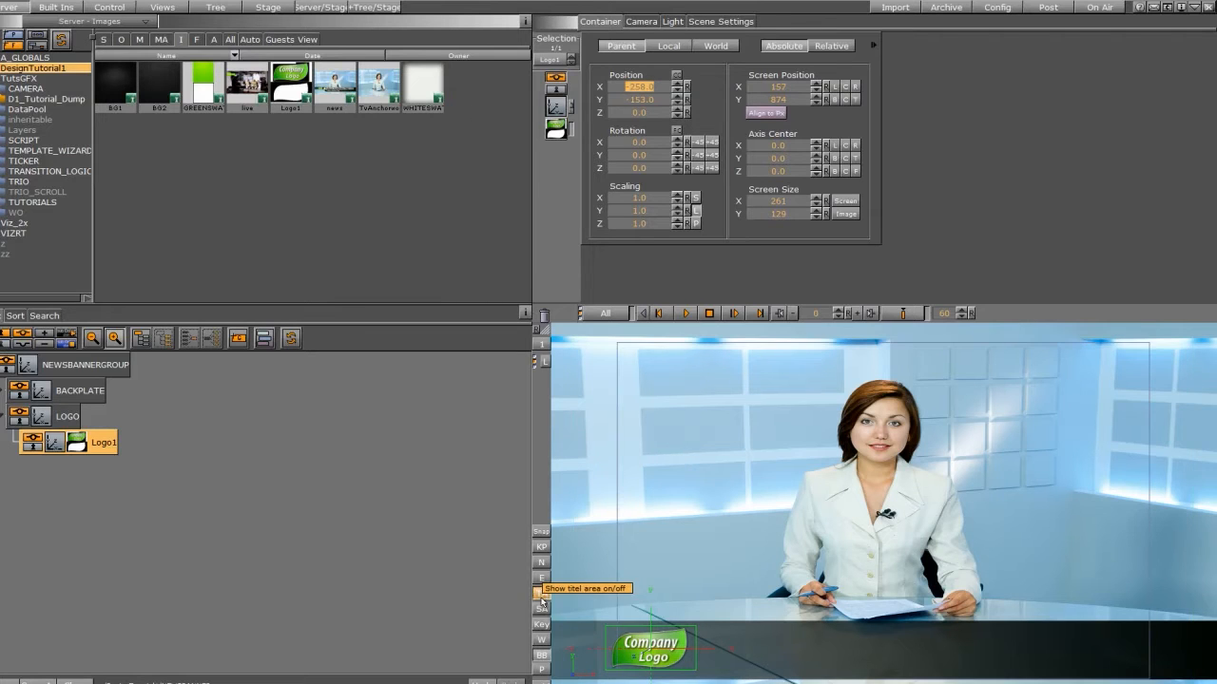
pyautogui.click(541, 608)
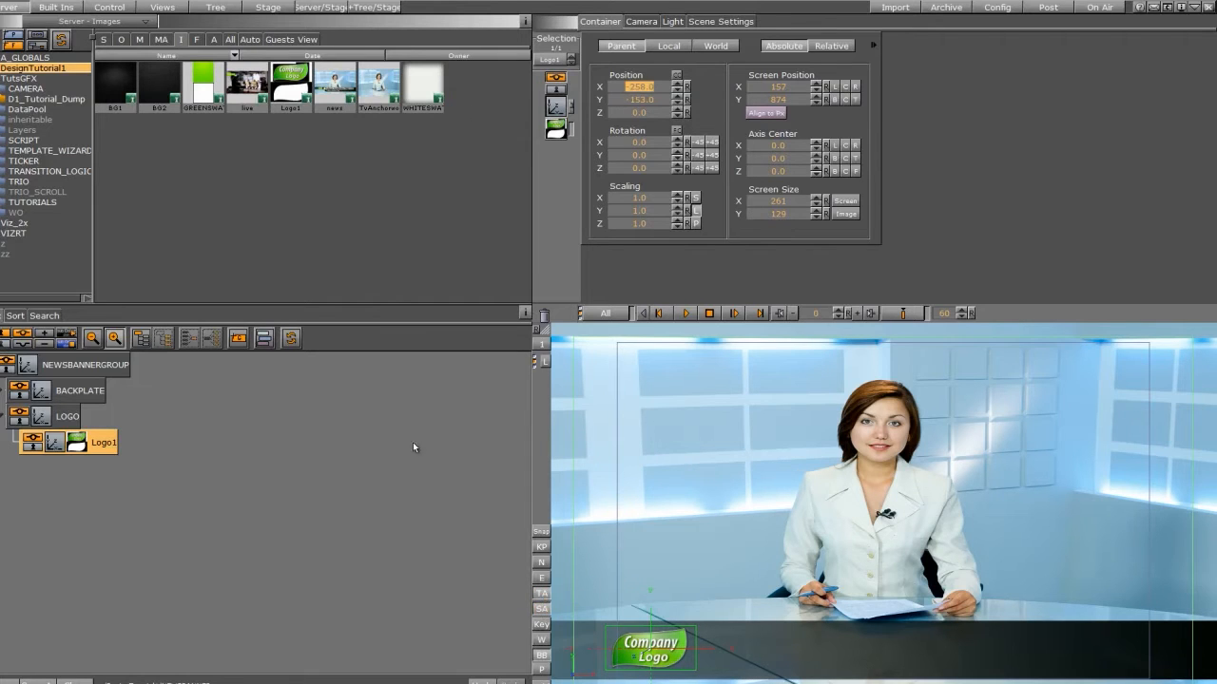
# Collapse LOGO and add a new subgroup named HEADLINEGROUP under NEWSBANNERGROUP.
pyautogui.click(2, 416)
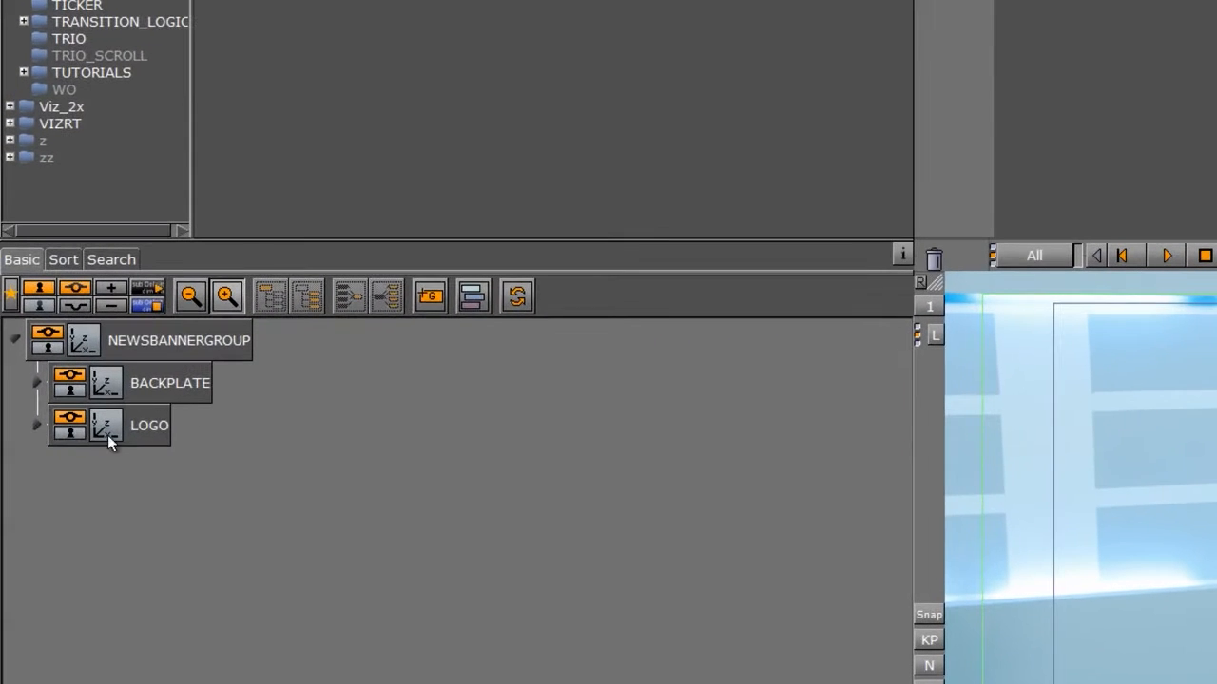
pyautogui.moveTo(429, 302); pyautogui.dragTo(131, 517)
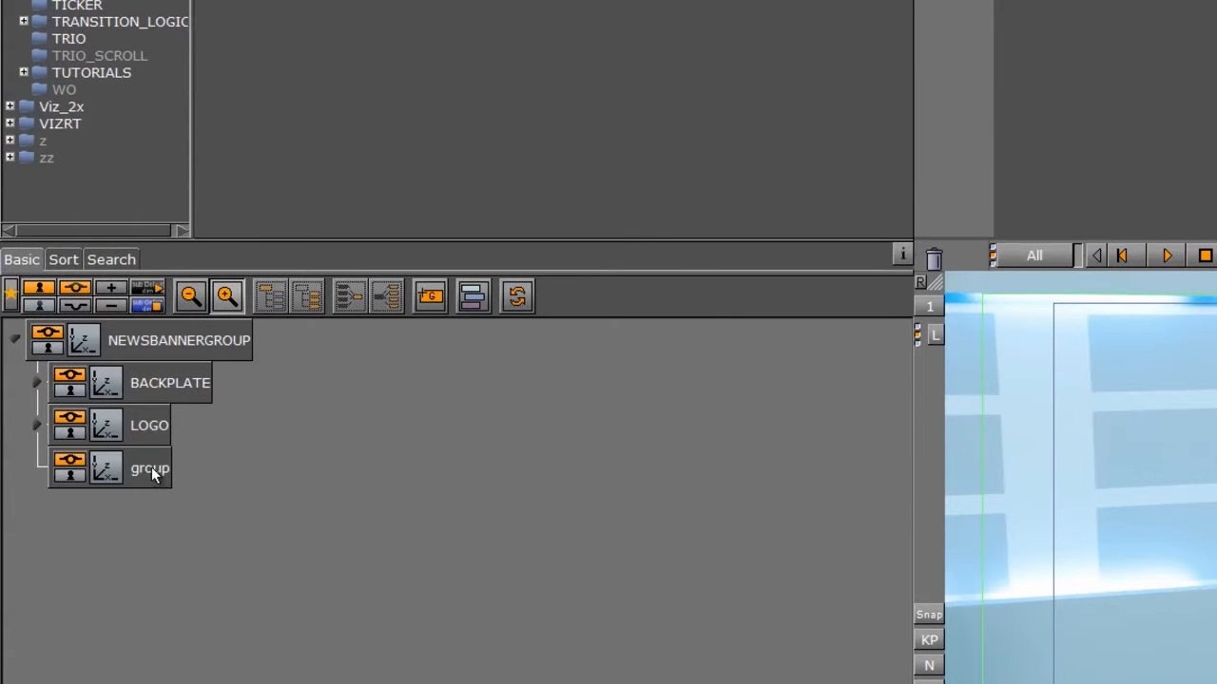
pyautogui.doubleClick(151, 470)
pyautogui.write('HEADLINE')
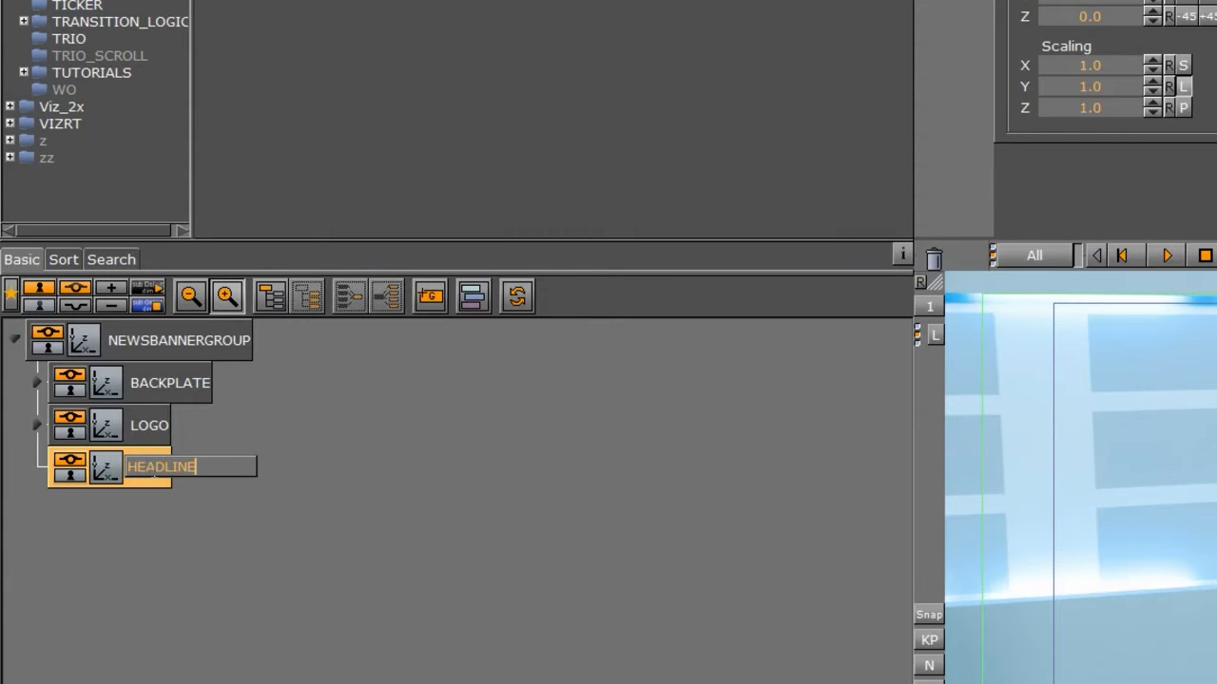
pyautogui.write('GROUP')
pyautogui.press('Return')
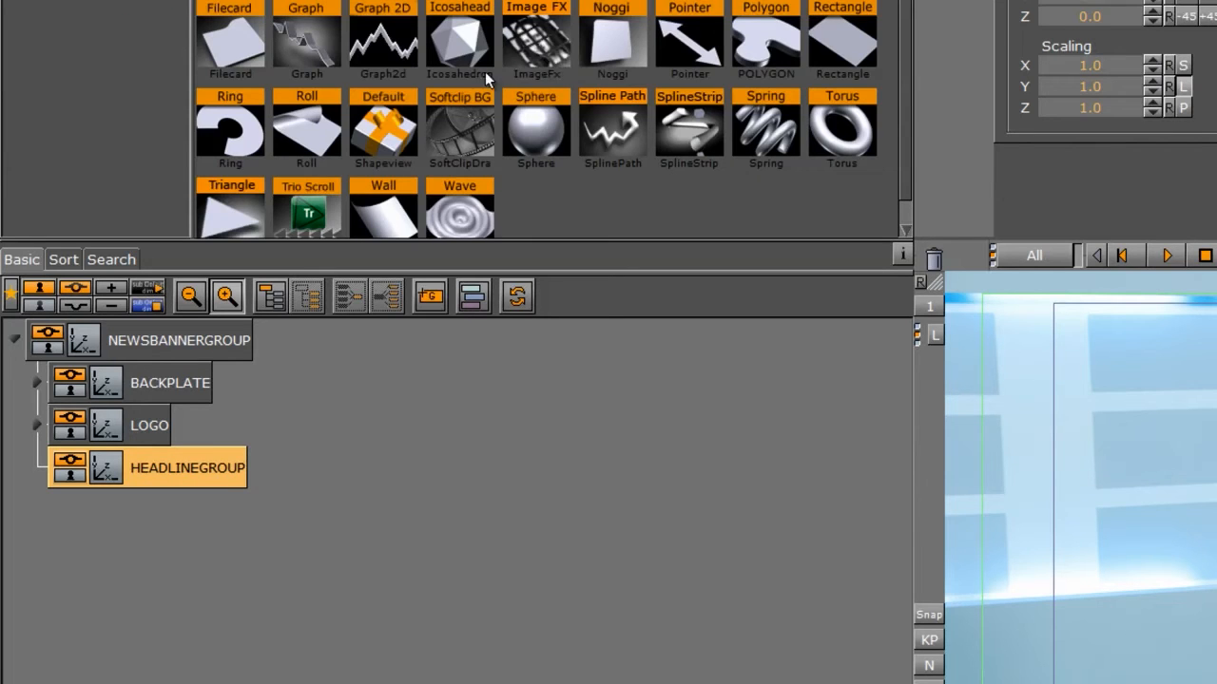
# Add a Noggi shape inside HEADLINEGROUP and apply the Black material from DesignTutorial1 to it.
pyautogui.moveTo(609, 49); pyautogui.dragTo(285, 475)
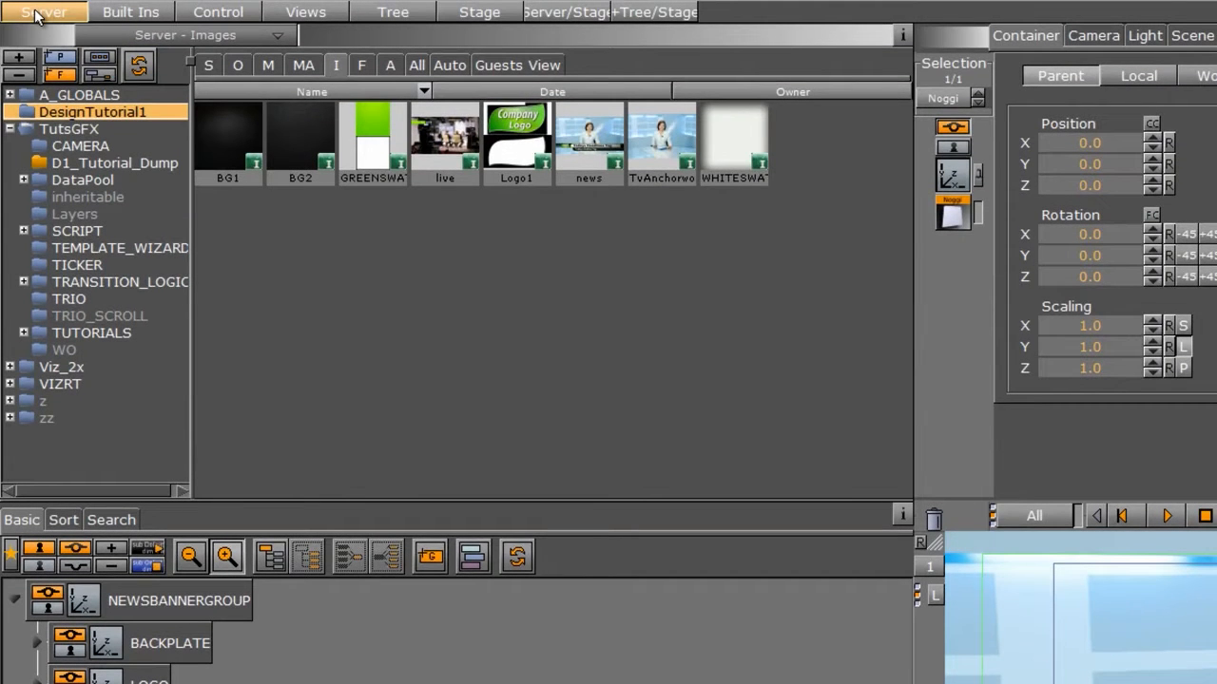
pyautogui.click(270, 64)
pyautogui.moveTo(230, 142); pyautogui.dragTo(195, 683)
pyautogui.moveTo(195, 483); pyautogui.dragTo(197, 482)
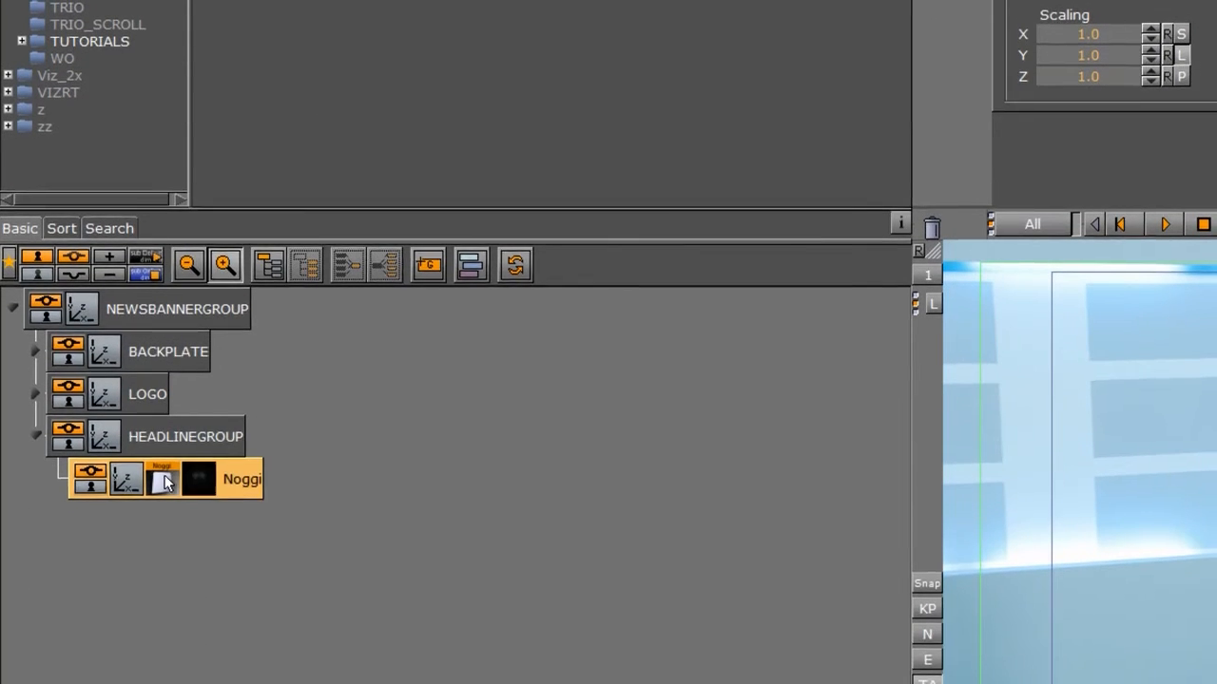
# Set the Noggi shape's width to 450 and height to 45.
pyautogui.click(164, 478)
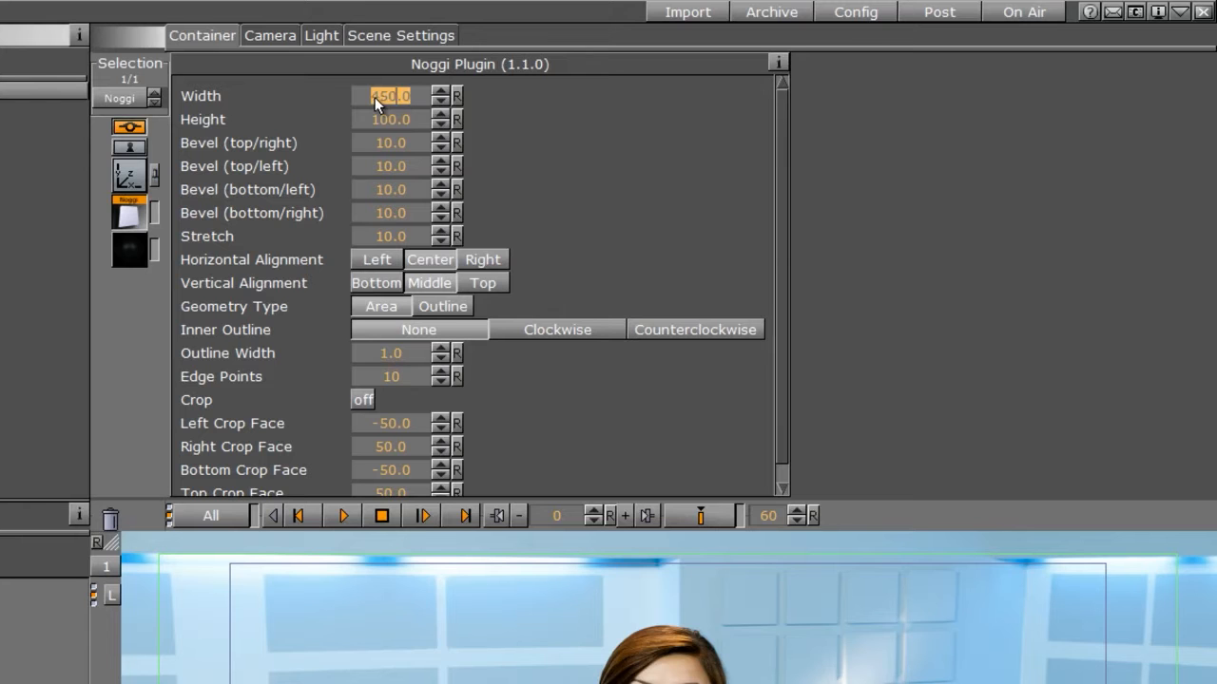
pyautogui.moveTo(408, 118); pyautogui.dragTo(11, 130)
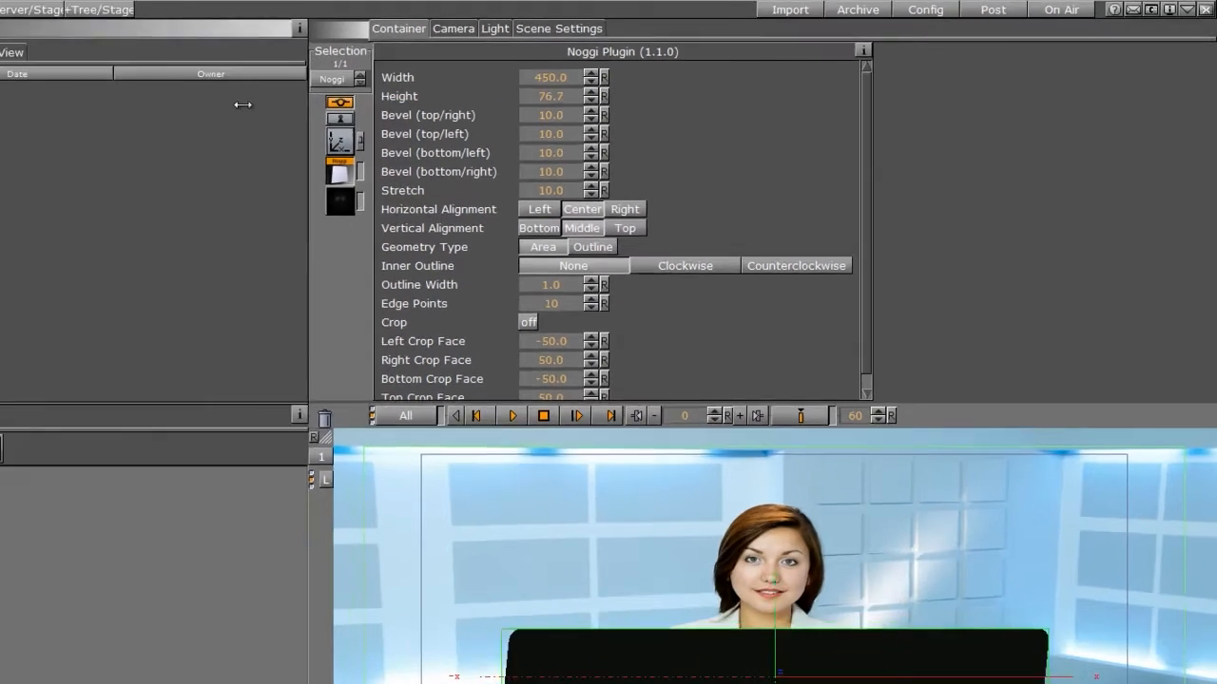
pyautogui.moveTo(244, 104); pyautogui.dragTo(87, 133)
pyautogui.click(545, 101)
pyautogui.write('45')
pyautogui.press('Return')
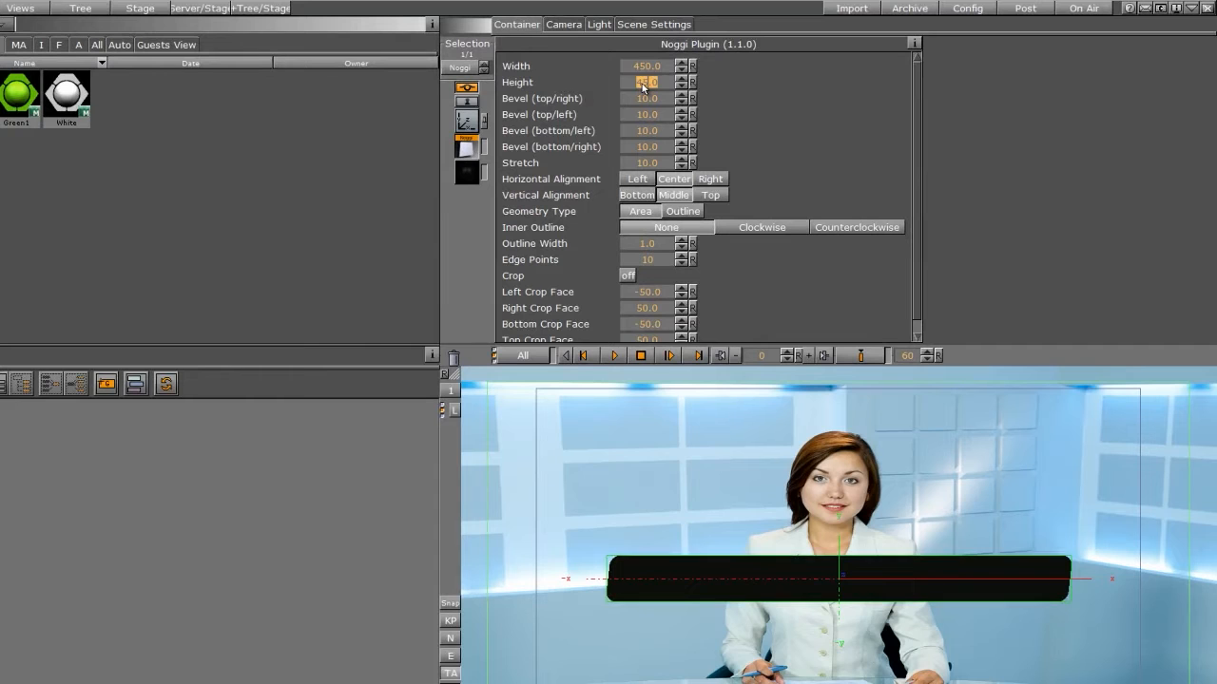
# Set all four bevels of the Noggi shape to 0 and its stretch to -20.
pyautogui.moveTo(663, 98); pyautogui.dragTo(438, 85)
pyautogui.moveTo(653, 115); pyautogui.dragTo(513, 114)
pyautogui.moveTo(667, 135); pyautogui.dragTo(509, 144)
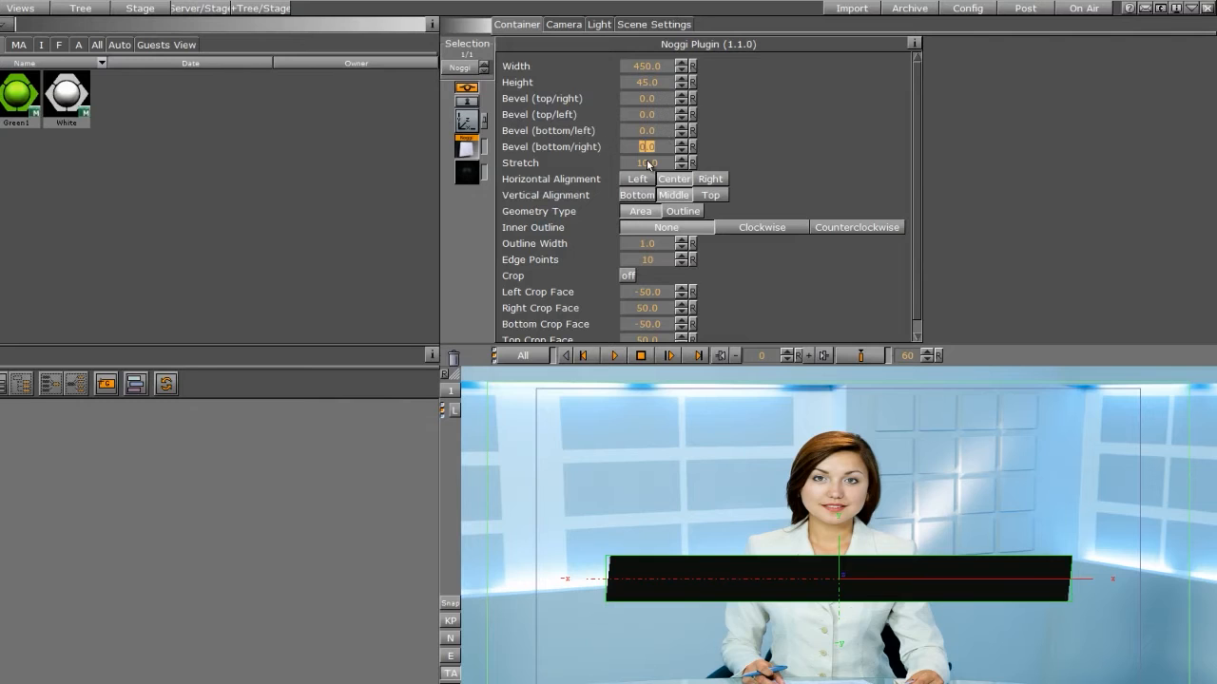
pyautogui.click(648, 161)
pyautogui.press('BackSpace')
pyautogui.press('Return')
# Move the Noggi shape down to Y position -155 and shift it slightly right, beside the logo.
pyautogui.click(465, 123)
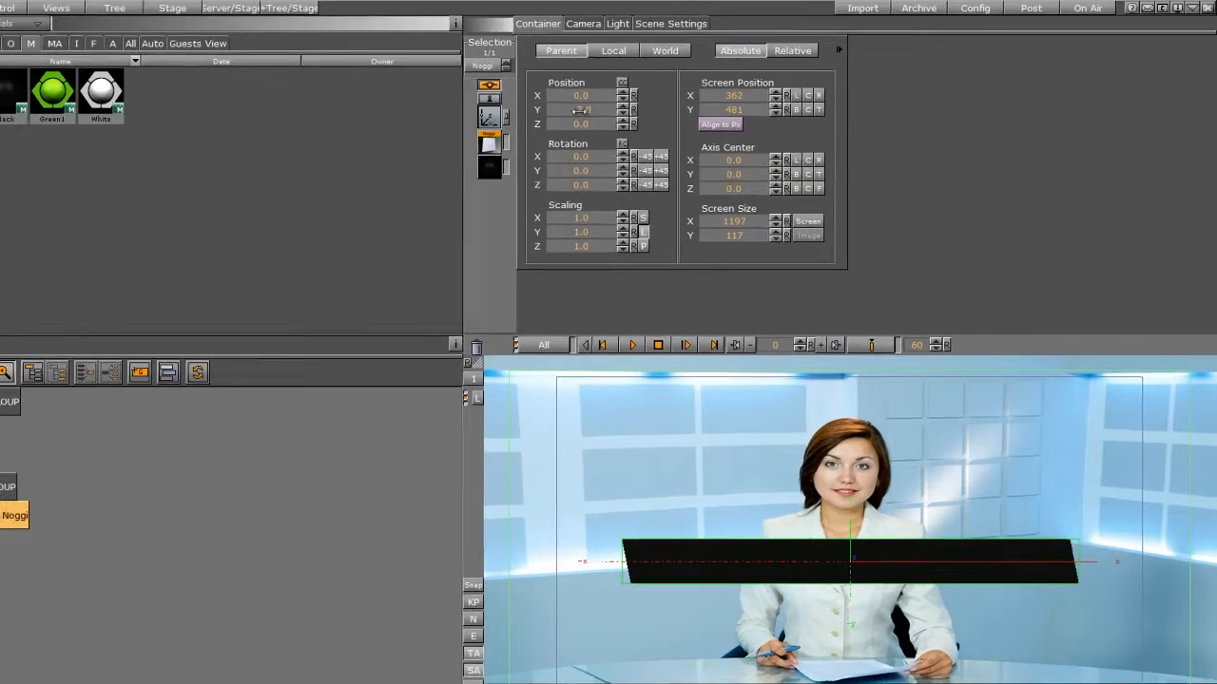
pyautogui.moveTo(580, 110)
pyautogui.mouseDown()
pyautogui.moveTo(484, 133)
pyautogui.moveTo(565, 119)
pyautogui.mouseUp()
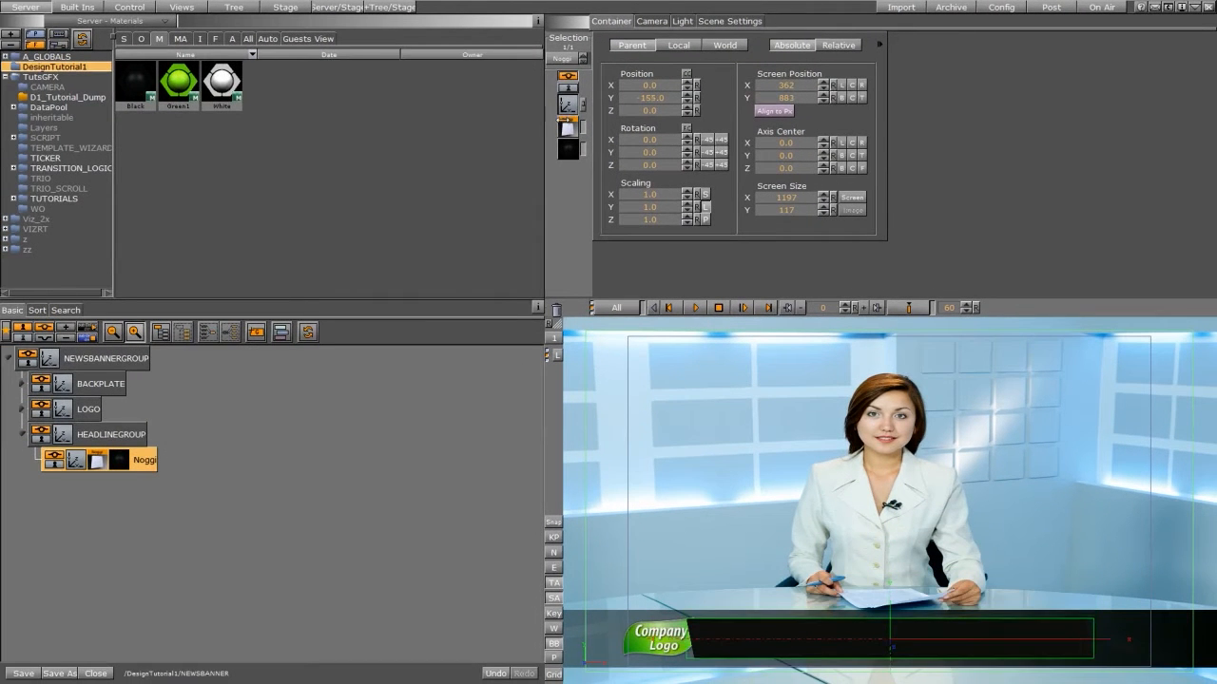
pyautogui.moveTo(628, 86); pyautogui.dragTo(638, 86)
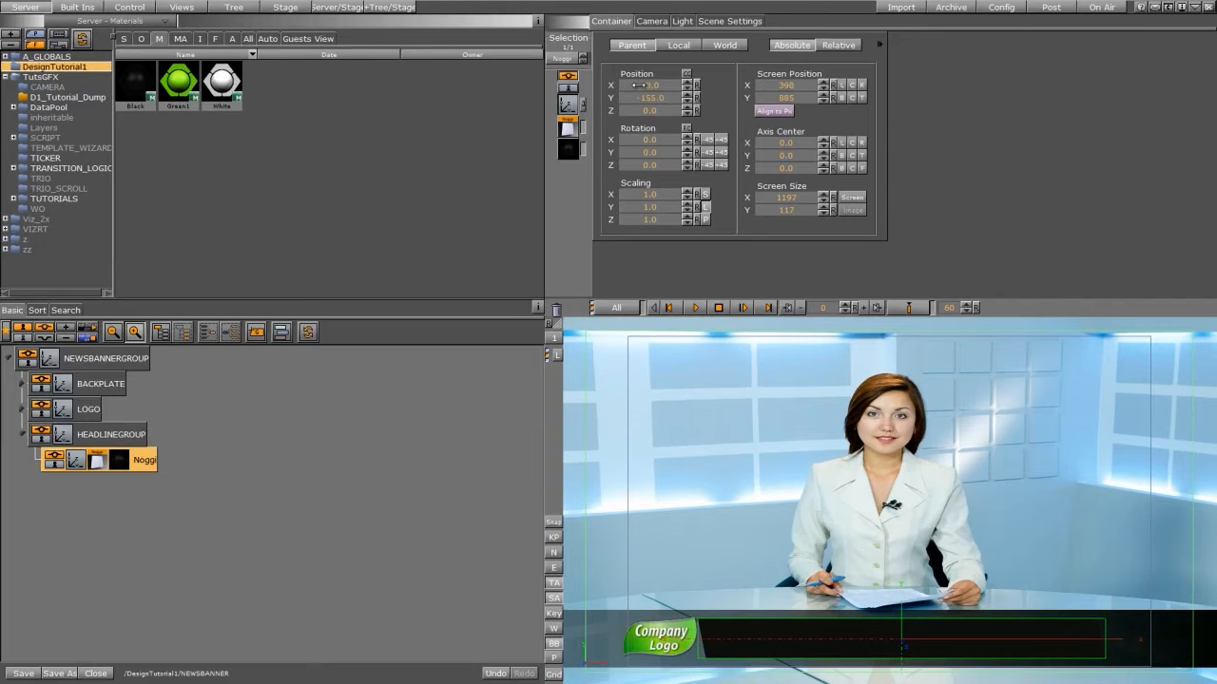
pyautogui.click(639, 86)
# Enlarge the Noggi shape to width 500 and height about 60.9, and move it right to X position 38.
pyautogui.click(570, 129)
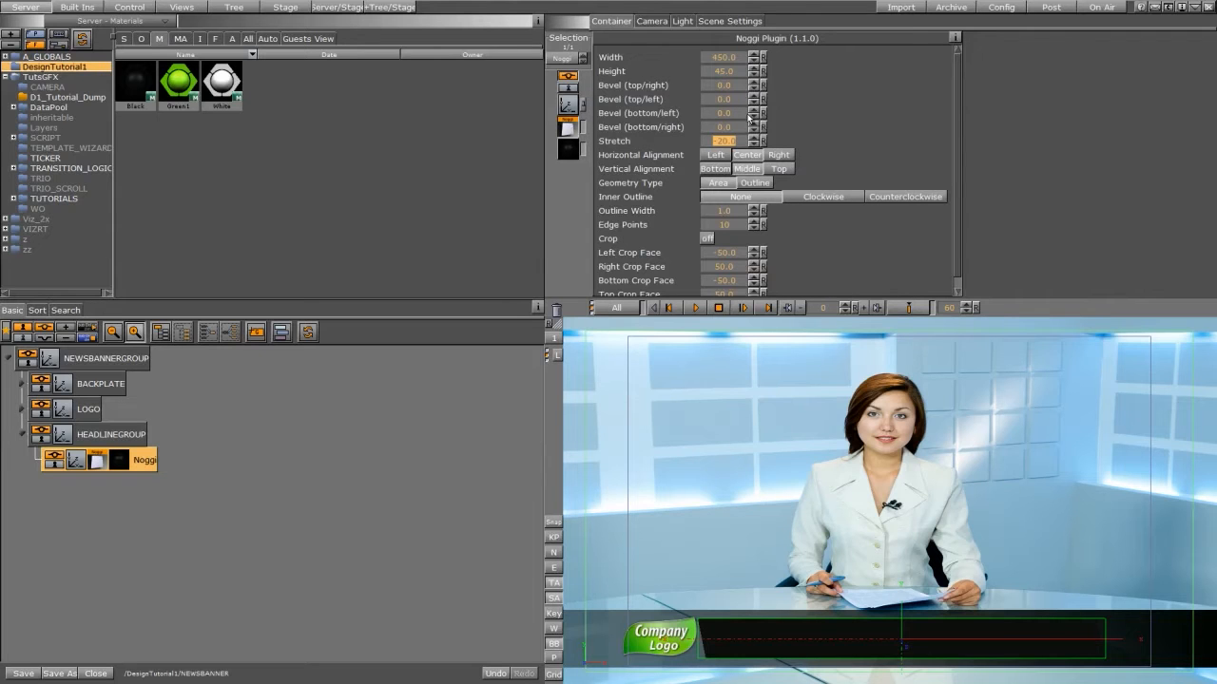
pyautogui.moveTo(719, 71); pyautogui.dragTo(813, 73)
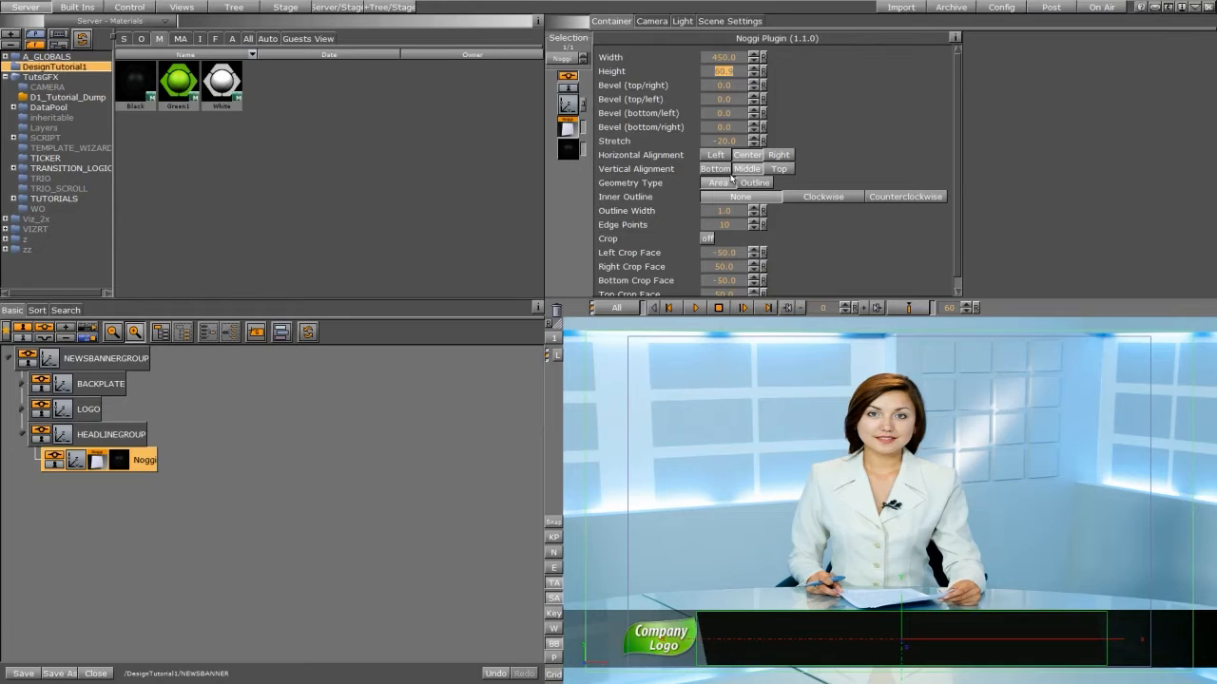
pyautogui.click(720, 58)
pyautogui.write('500')
pyautogui.press('Return')
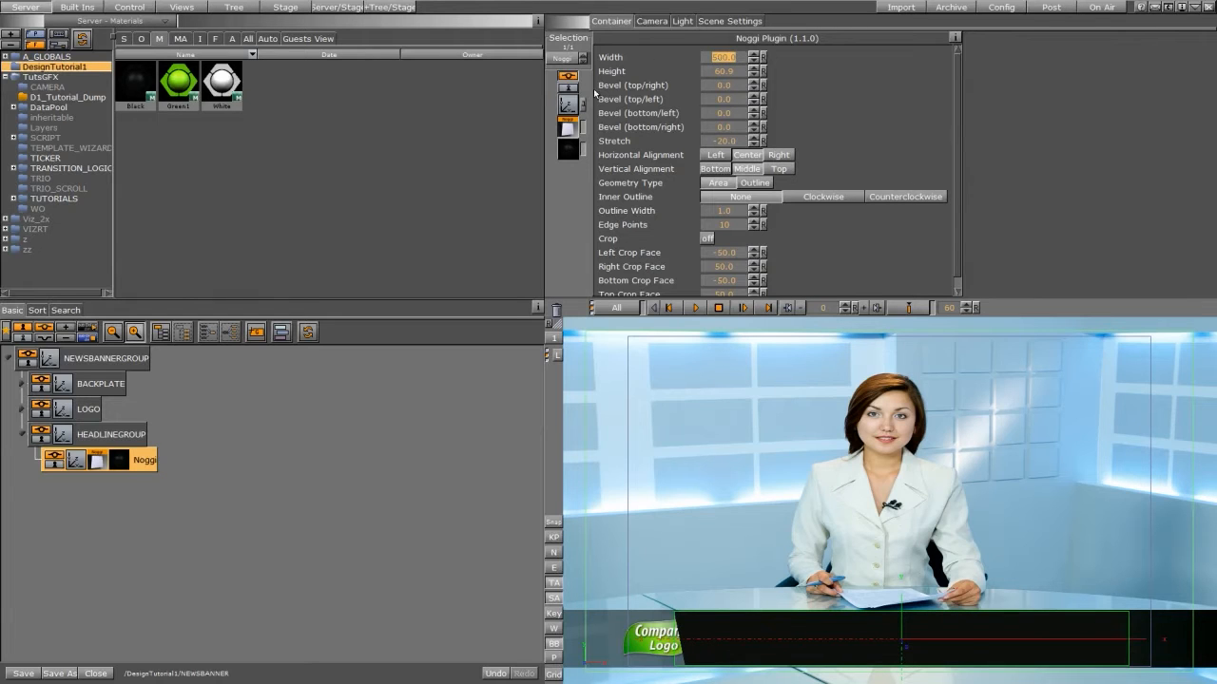
pyautogui.click(568, 104)
pyautogui.moveTo(646, 86); pyautogui.dragTo(650, 85)
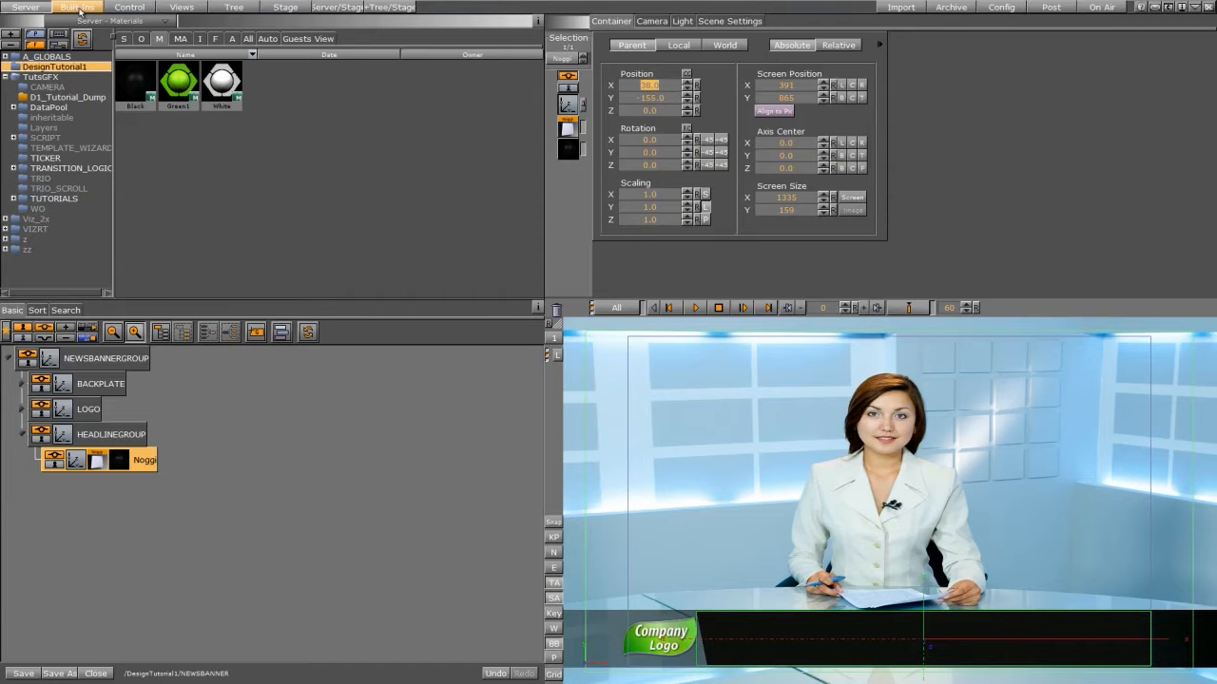
# Duplicate the Noggi container within HEADLINEGROUP.
pyautogui.click(77, 7)
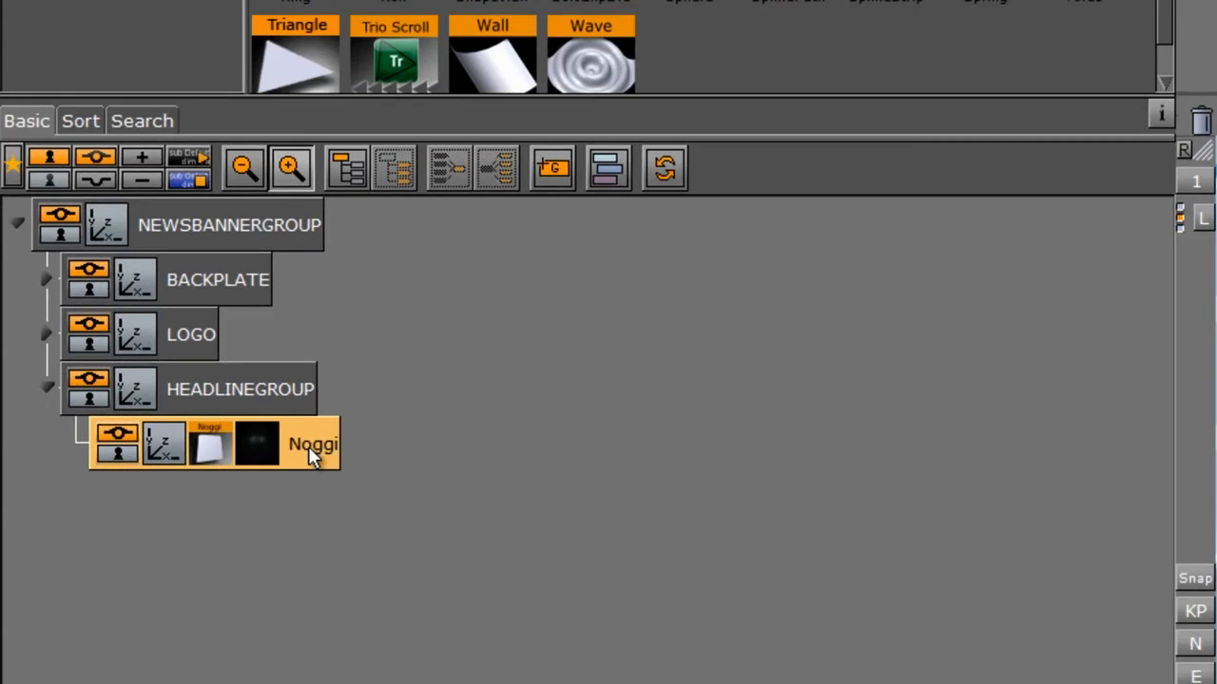
pyautogui.keyDown('ctrl'); pyautogui.moveTo(308, 449); pyautogui.dragTo(291, 510); pyautogui.keyUp('ctrl')
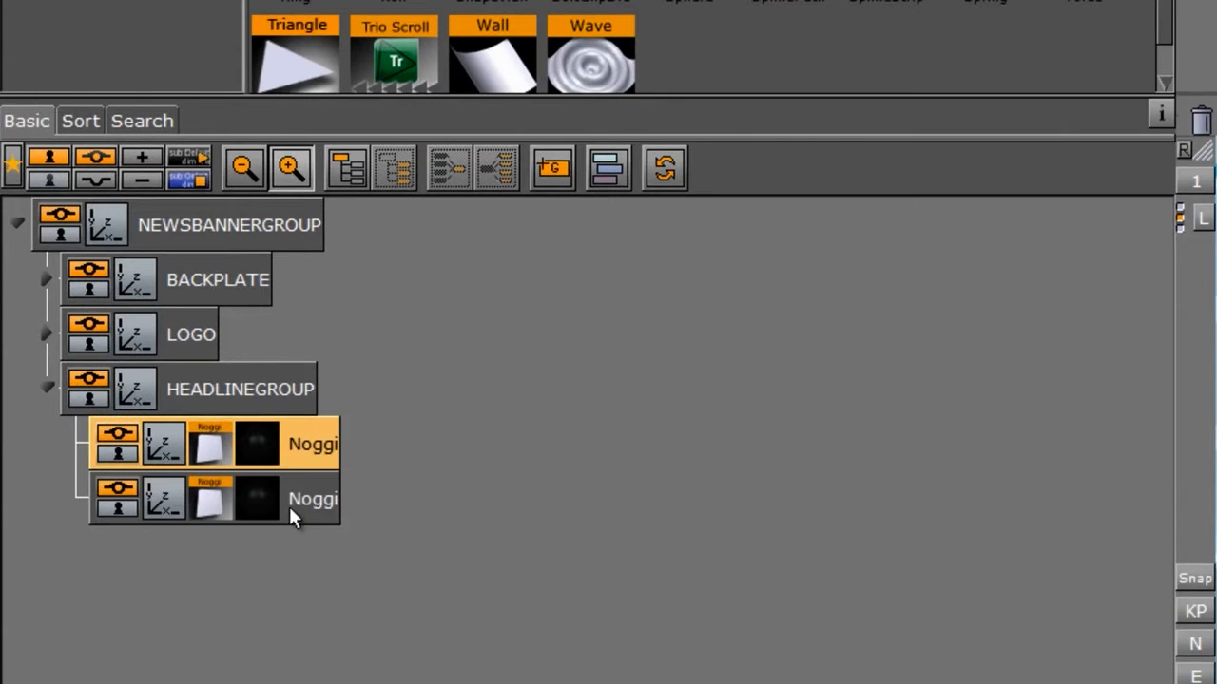
# Apply the GREENSWATCH image from the DesignTutorial1 folder to the lower Noggi container and remove its black material.
pyautogui.click(72, 19)
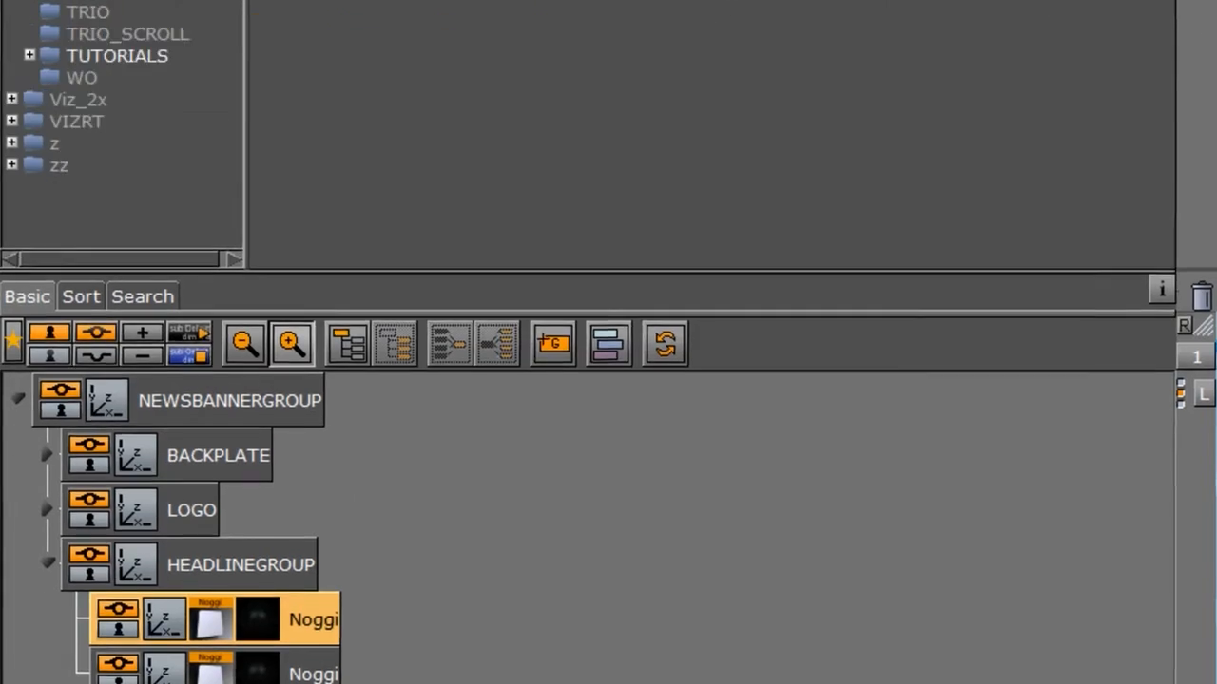
pyautogui.click(431, 84)
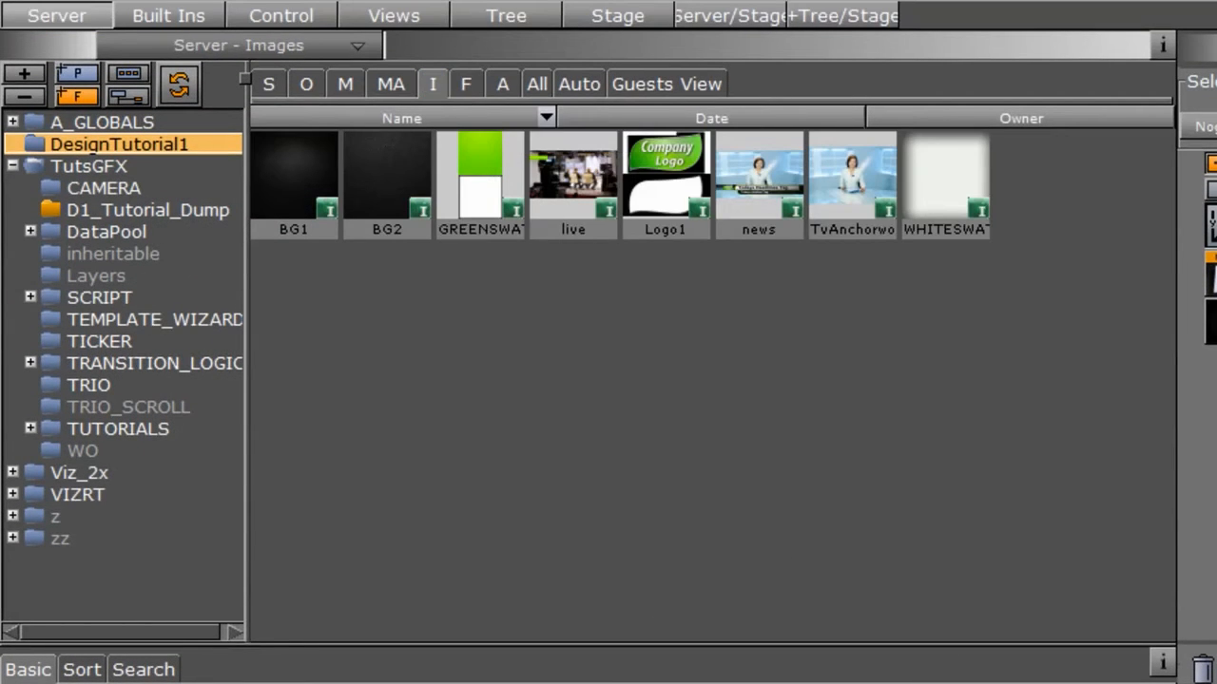
pyautogui.moveTo(480, 181); pyautogui.dragTo(264, 466)
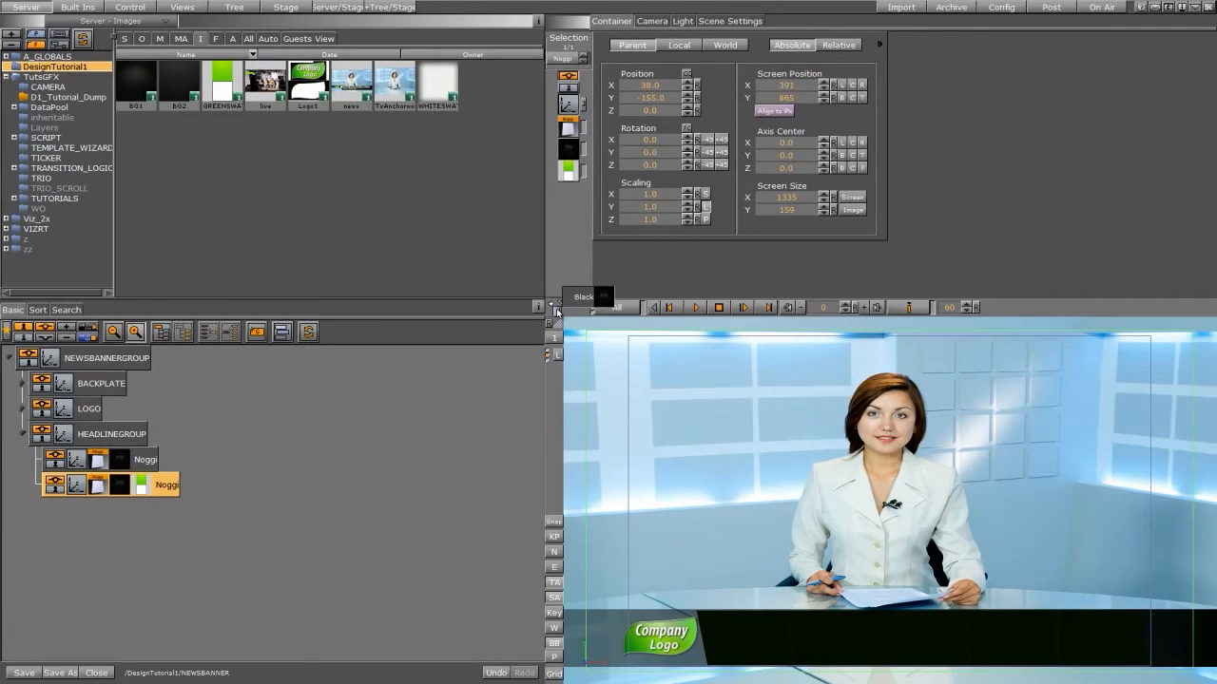
# Resize the green Noggi shape to width 475 and height 52.5, and set its Y position to -157.
pyautogui.click(101, 487)
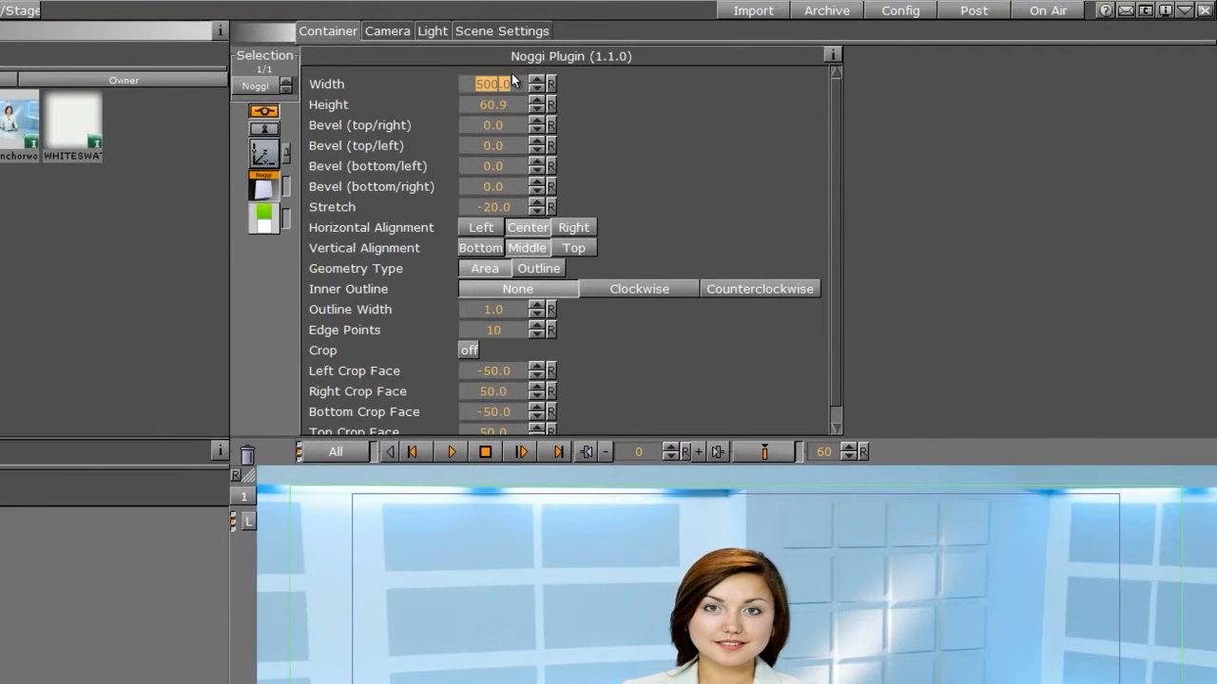
pyautogui.moveTo(513, 82); pyautogui.dragTo(249, 121)
pyautogui.press('Return')
pyautogui.moveTo(506, 104); pyautogui.dragTo(428, 121)
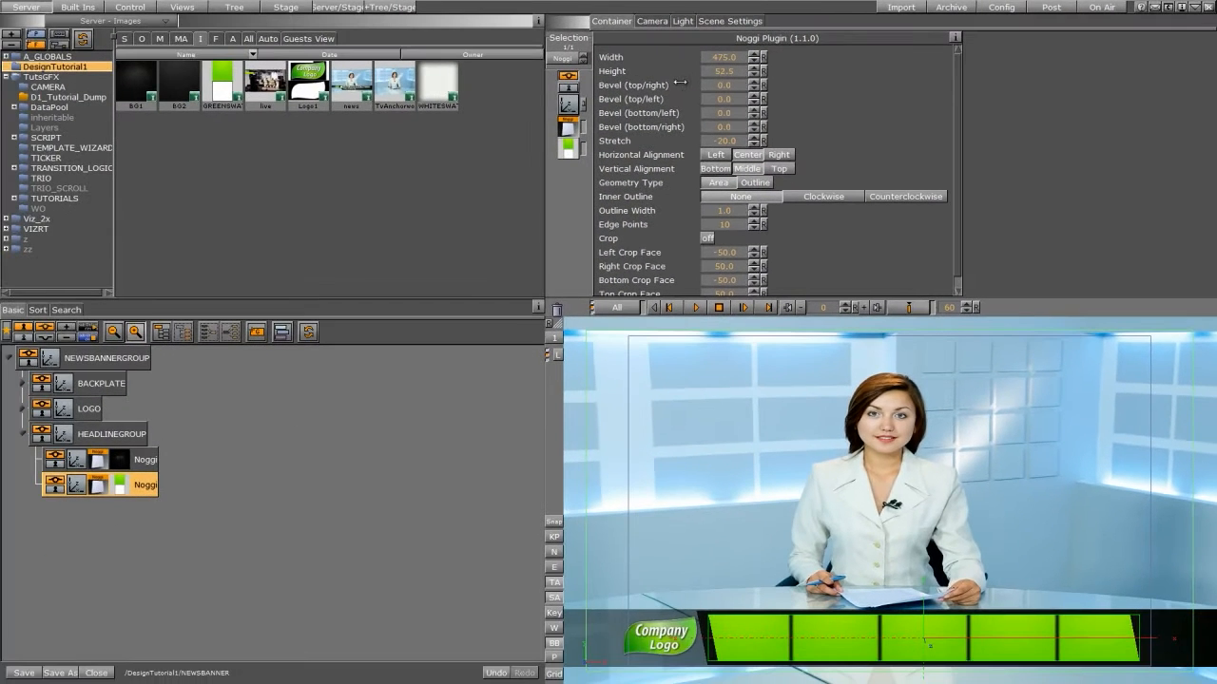
pyautogui.moveTo(680, 84); pyautogui.dragTo(657, 101)
pyautogui.click(566, 104)
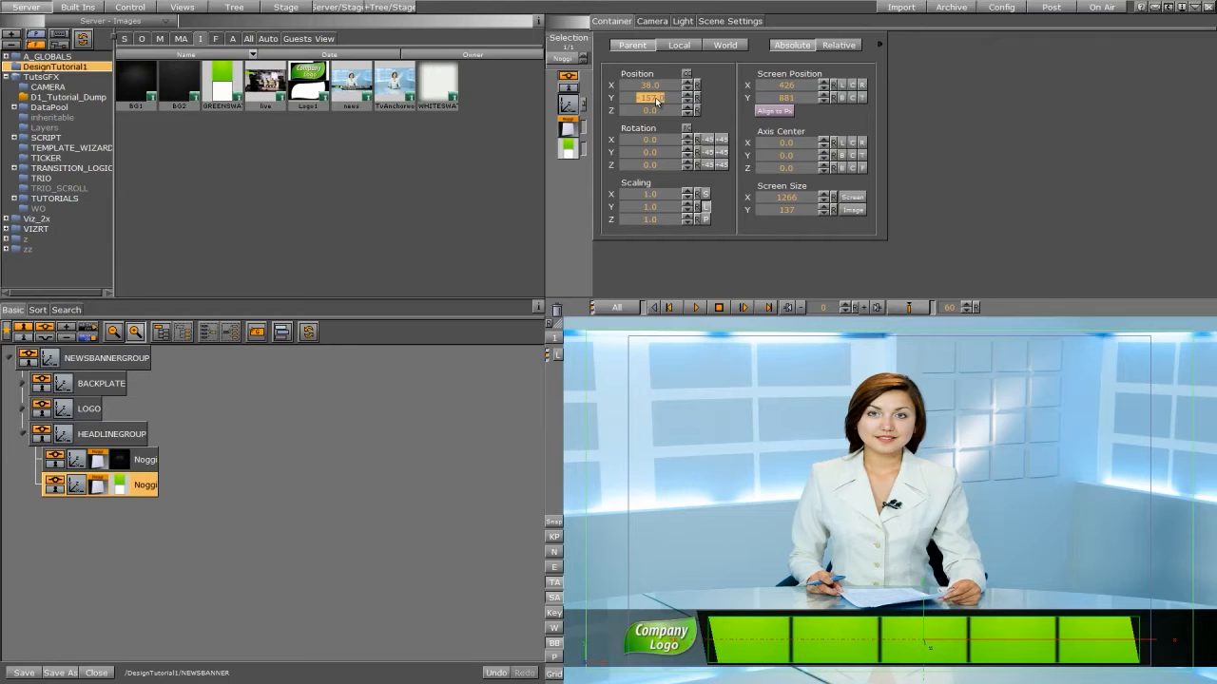
# Set the green Noggi shape's top-left bevel to 30 and its stretch to 0.
pyautogui.click(571, 127)
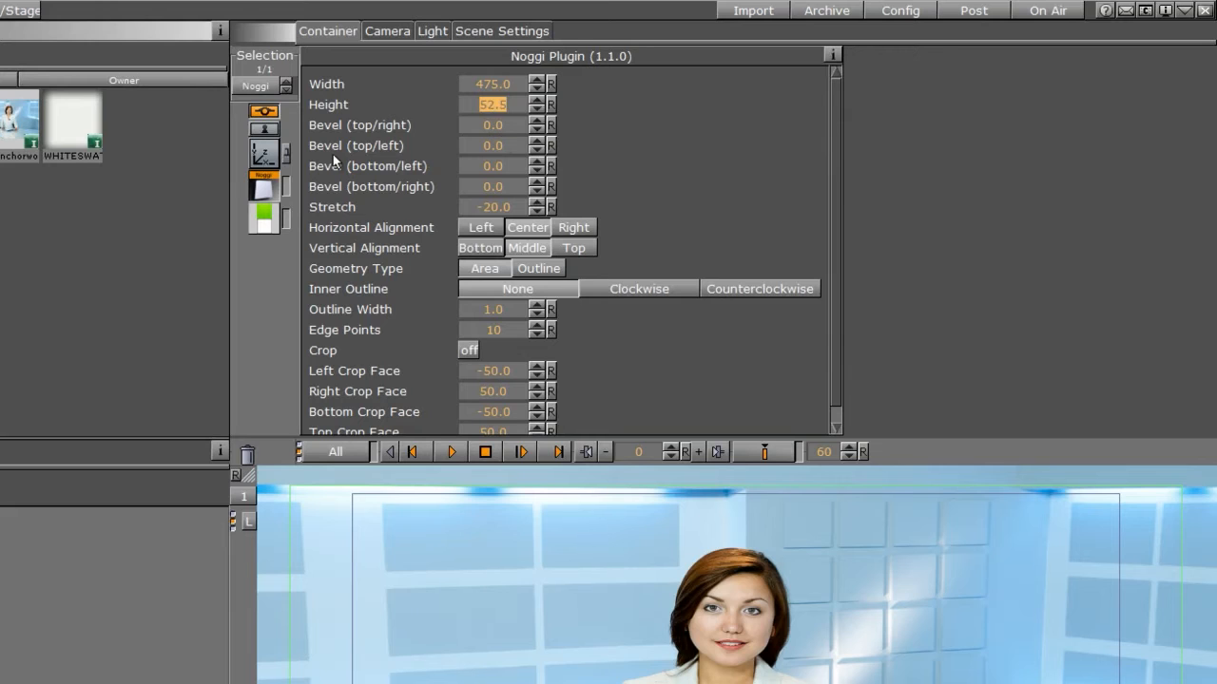
pyautogui.moveTo(471, 143); pyautogui.dragTo(849, 170)
pyautogui.press('Return')
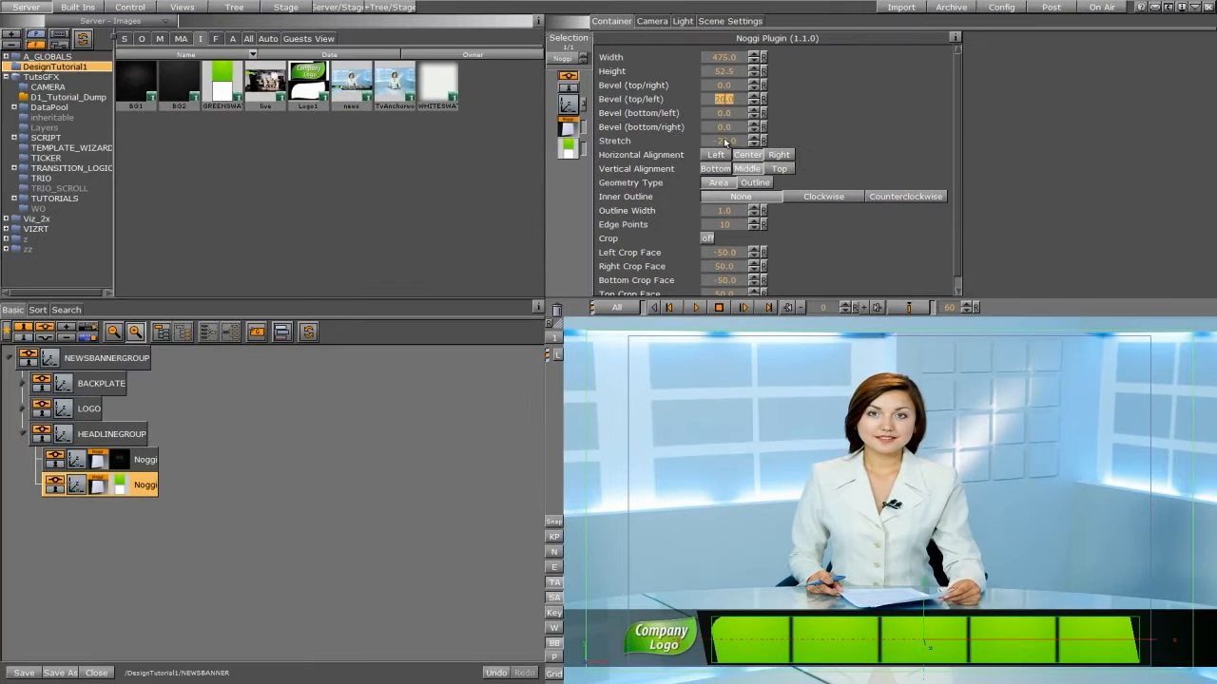
pyautogui.click(495, 206)
pyautogui.write('0')
pyautogui.press('Return')
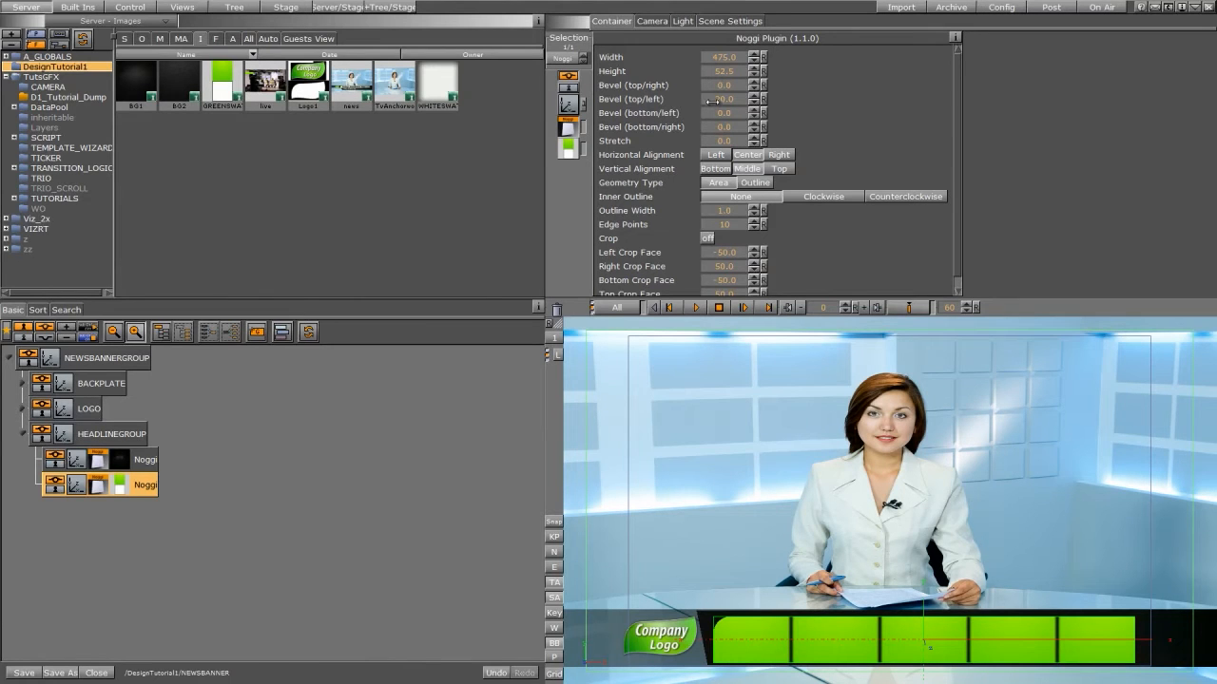
pyautogui.click(719, 104)
pyautogui.write('30')
pyautogui.press('Return')
# Move the green Noggi shape right to X position 48.
pyautogui.click(567, 103)
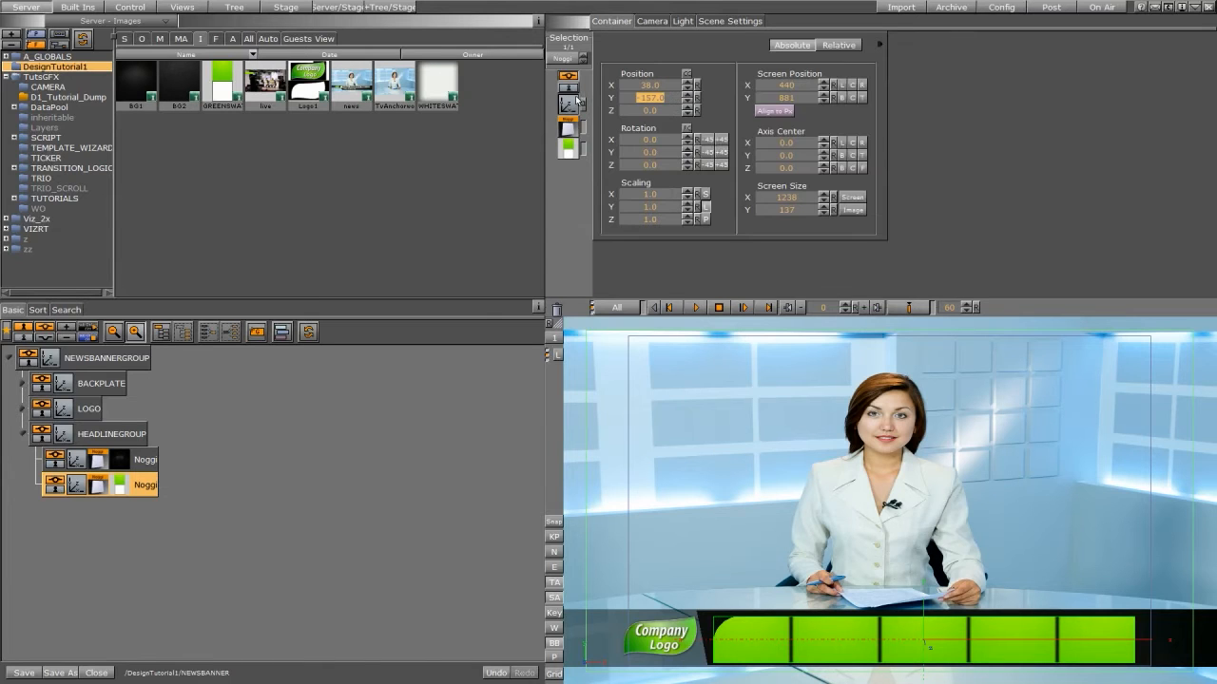
pyautogui.moveTo(635, 89); pyautogui.dragTo(641, 86)
pyautogui.click(640, 85)
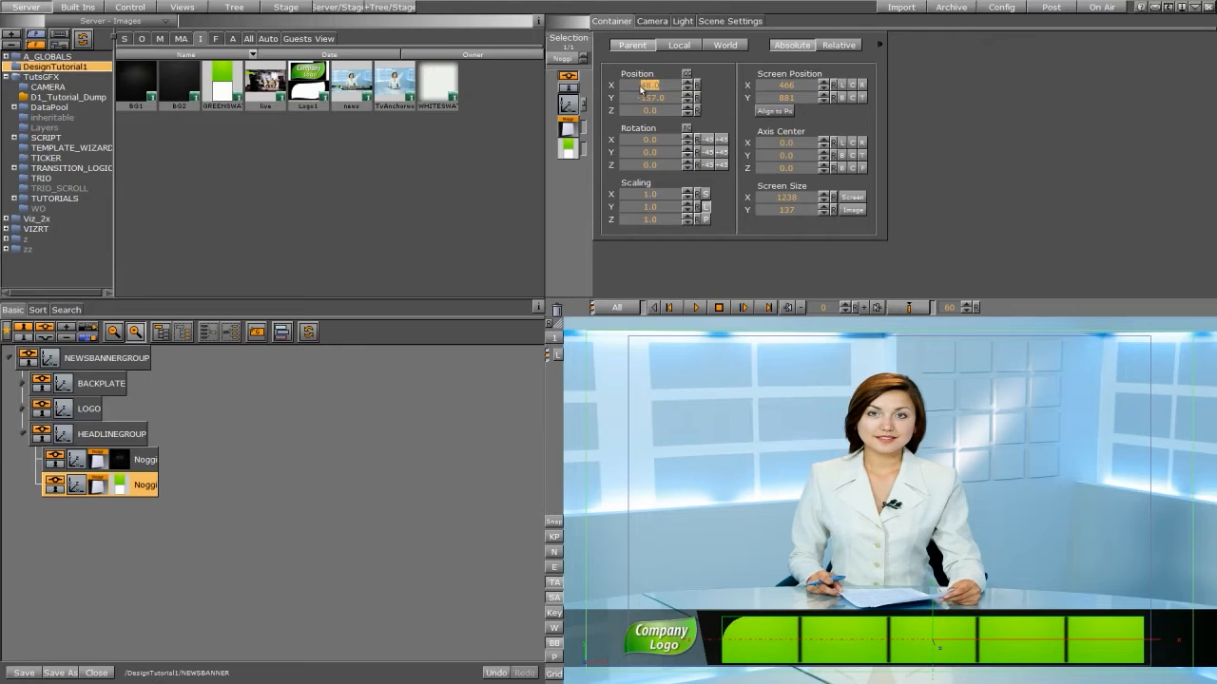
# Scale the GREENSWATCH texture to X 4.98 and Y 0.53 so plain green fills the shape.
pyautogui.click(569, 148)
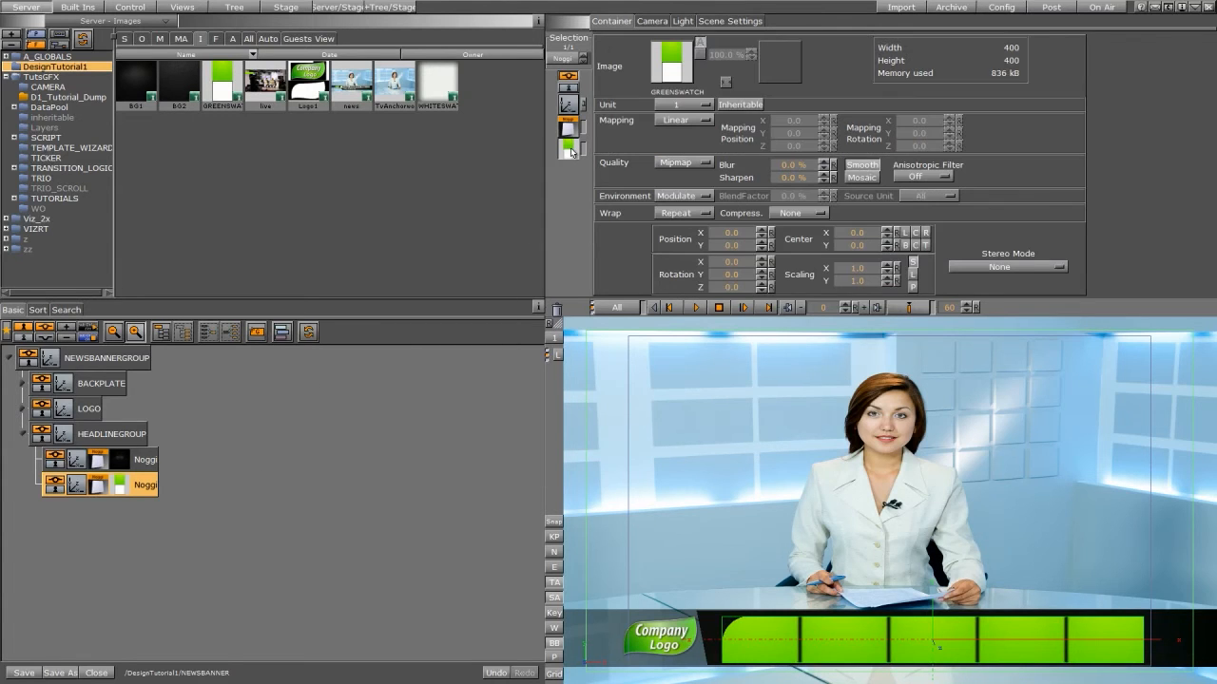
pyautogui.moveTo(854, 271); pyautogui.dragTo(1069, 250)
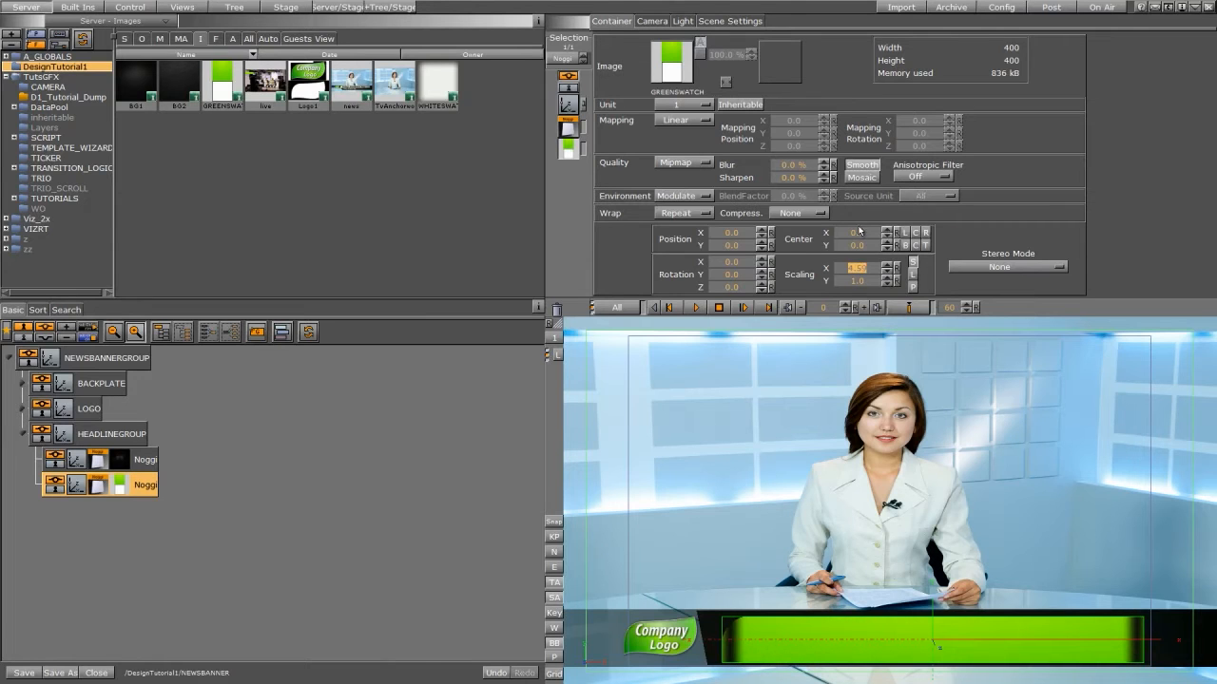
pyautogui.doubleClick(862, 280)
pyautogui.moveTo(842, 269); pyautogui.dragTo(819, 299)
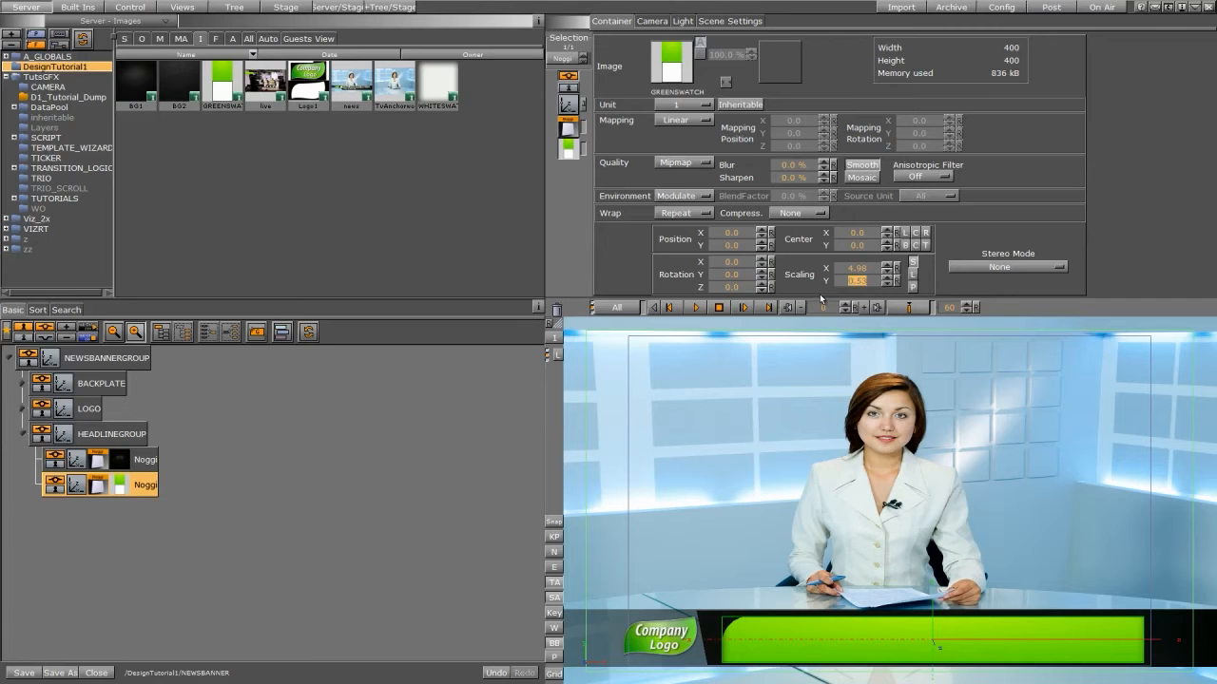
# Duplicate the green Noggi container within HEADLINEGROUP and replace the copy's texture with the WHITESWATCH image.
pyautogui.moveTo(147, 491); pyautogui.dragTo(135, 523)
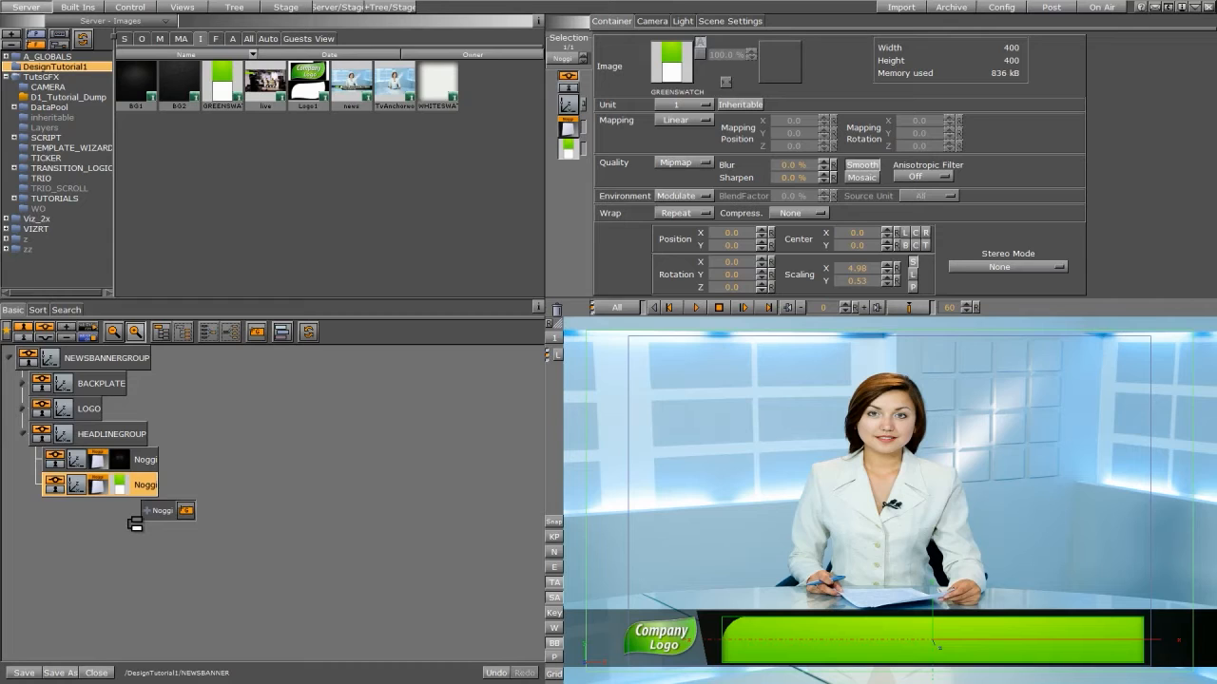
pyautogui.moveTo(135, 521); pyautogui.dragTo(135, 522)
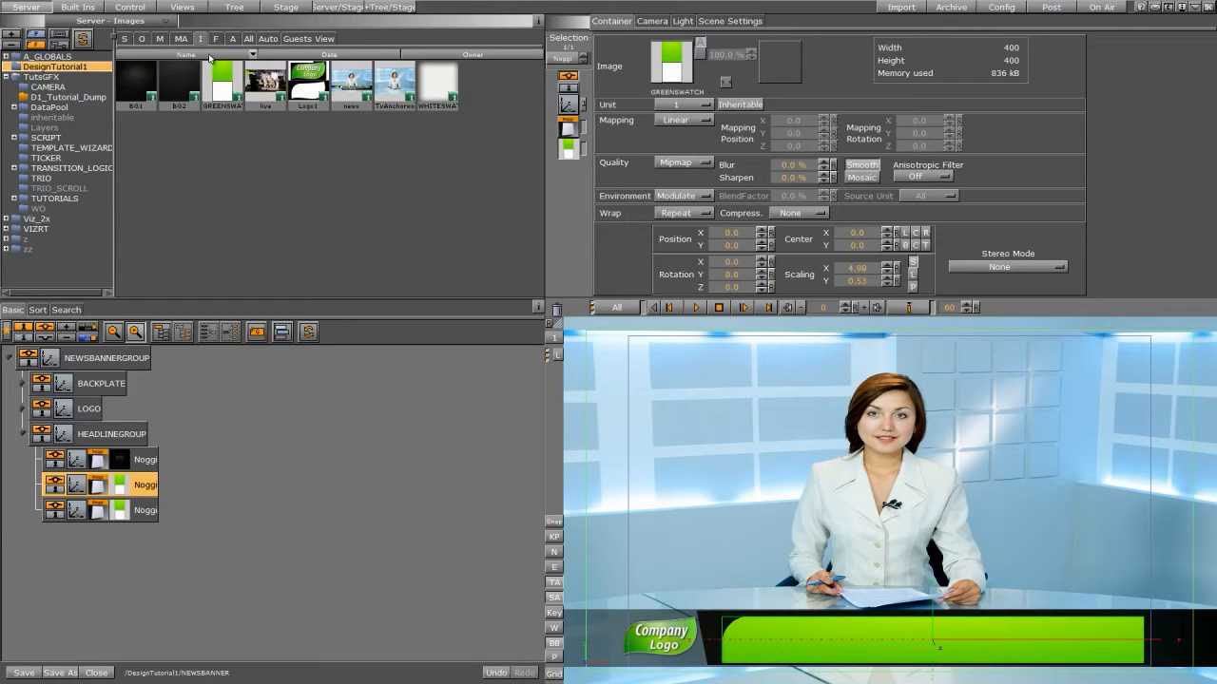
pyautogui.moveTo(453, 92); pyautogui.dragTo(121, 510)
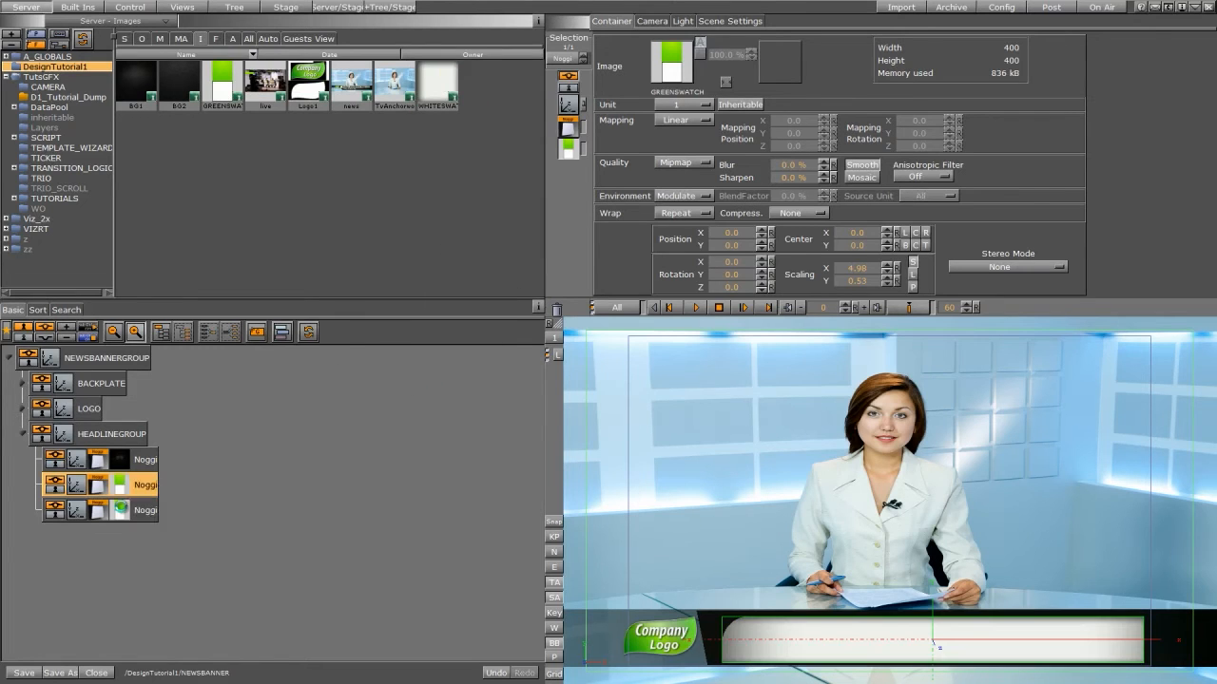
# Move the white Noggi shape right to X position 62 and slightly reduce its height.
pyautogui.click(76, 512)
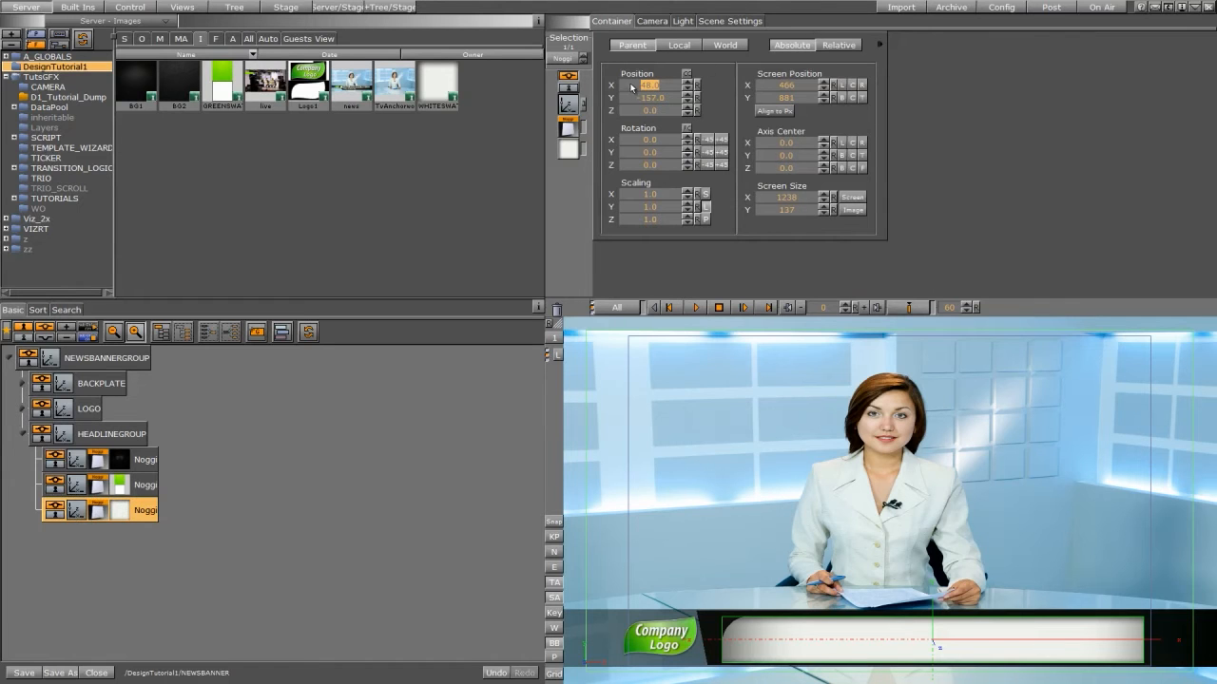
pyautogui.moveTo(642, 88); pyautogui.dragTo(640, 84)
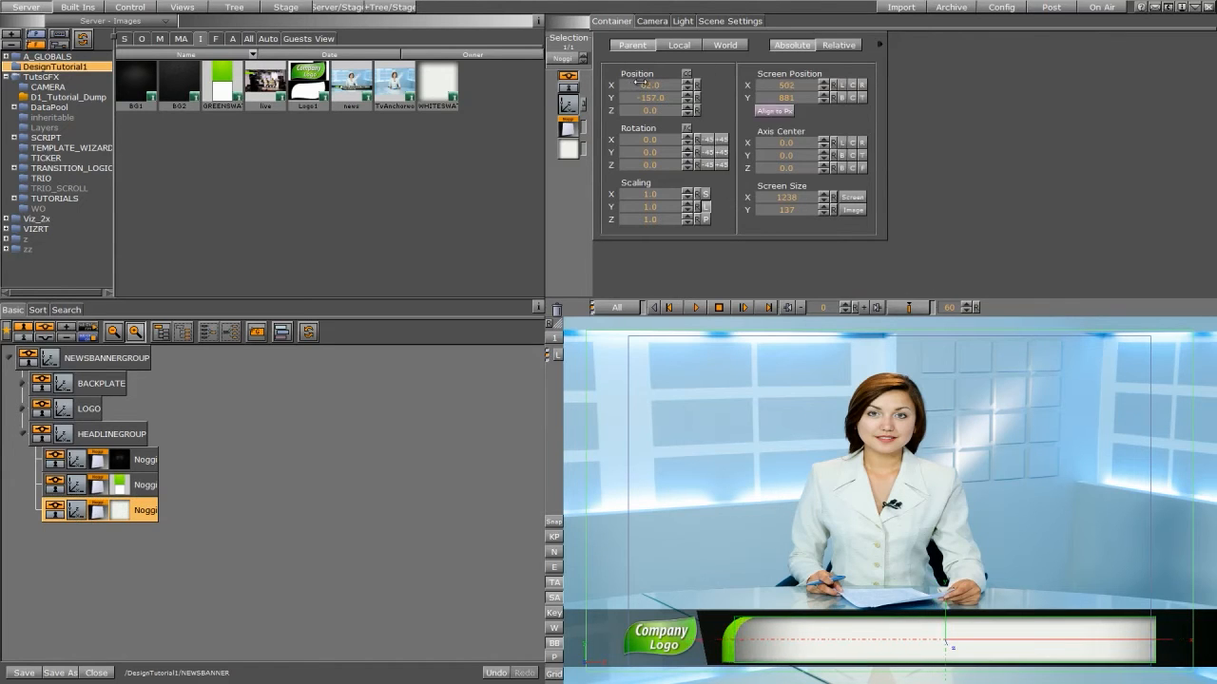
pyautogui.click(583, 131)
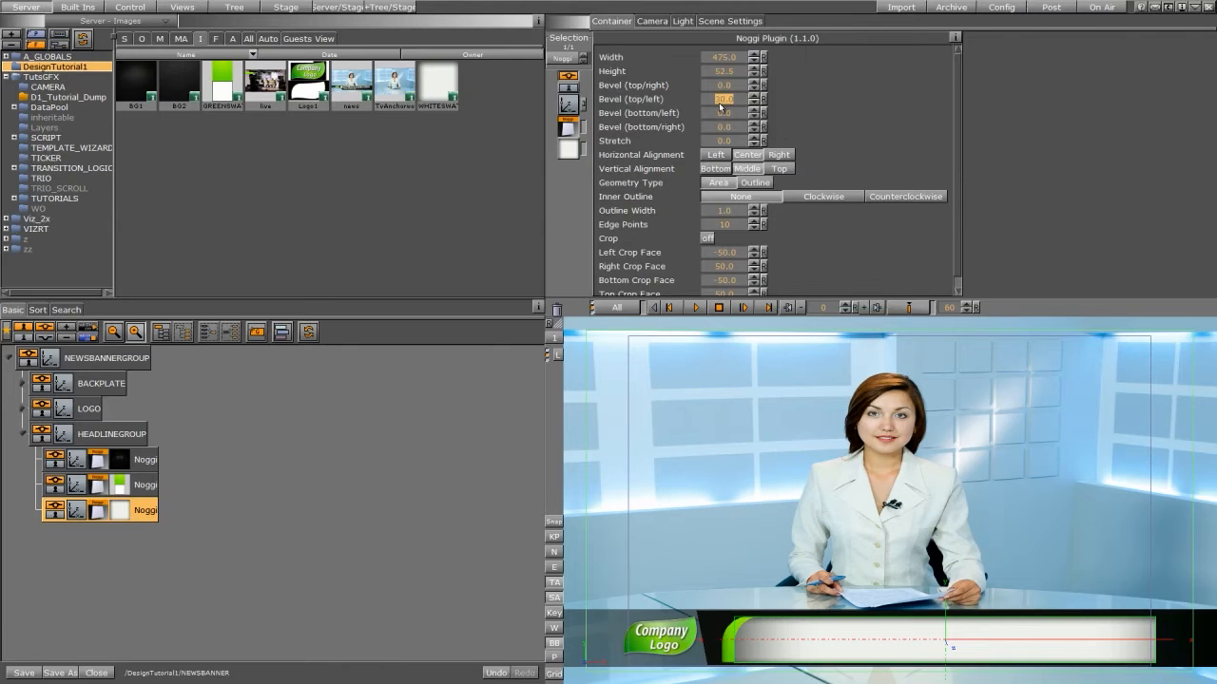
pyautogui.moveTo(728, 72); pyautogui.dragTo(705, 71)
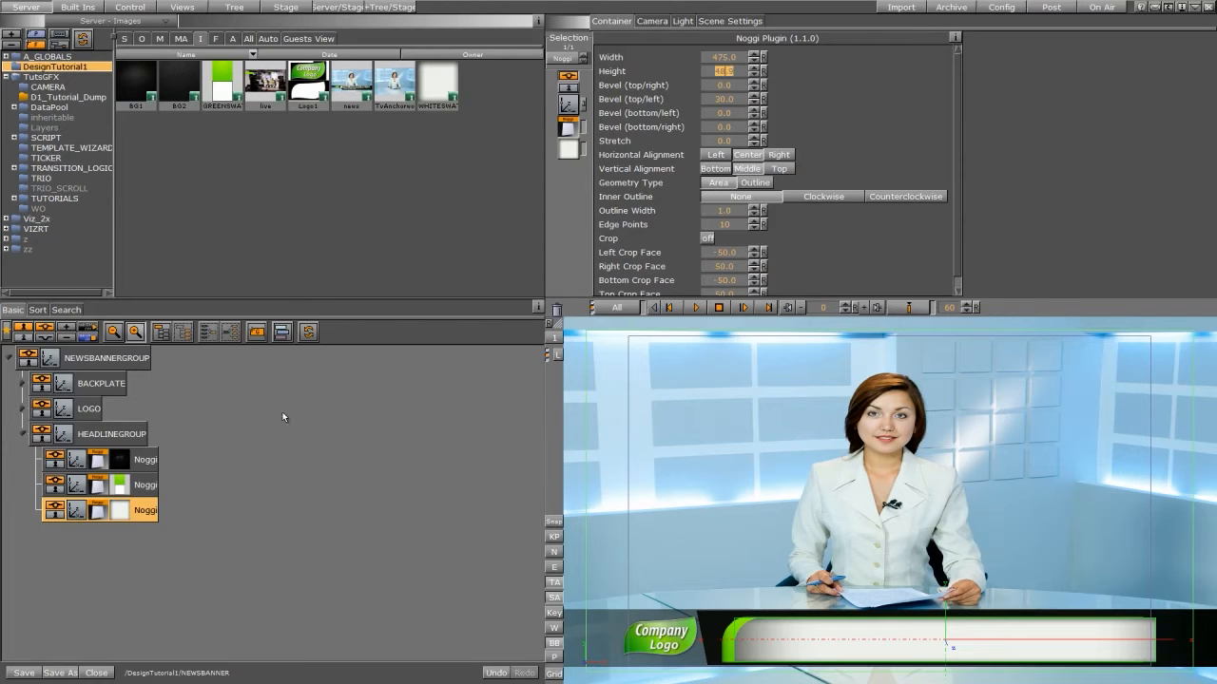
# Widen the green Noggi shape to 500 and move it to X position 60, framing the white plate.
pyautogui.click(100, 488)
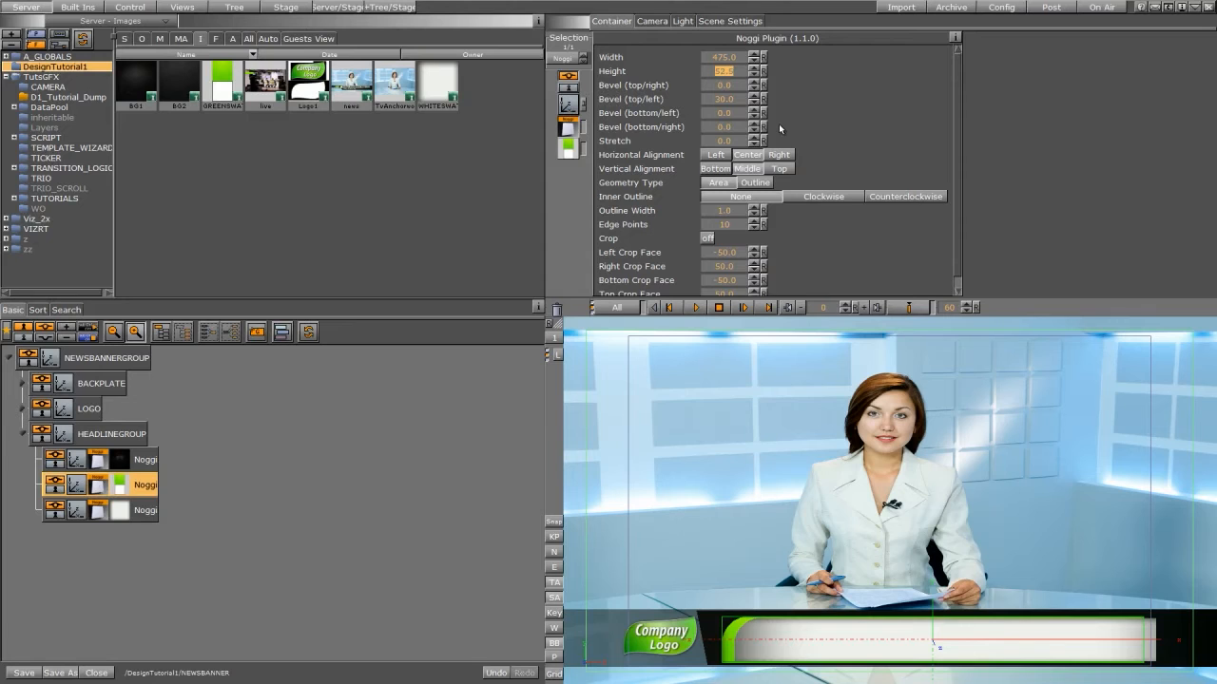
pyautogui.moveTo(719, 57); pyautogui.dragTo(836, 61)
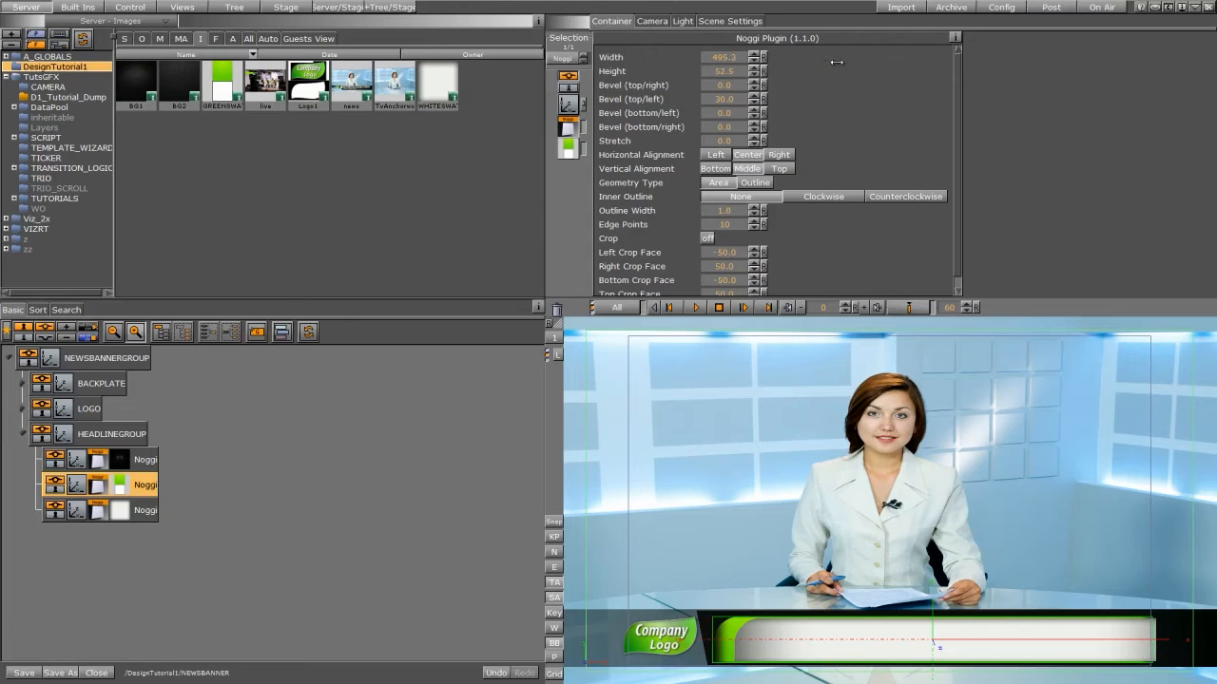
pyautogui.click(719, 58)
pyautogui.write('500')
pyautogui.press('Return')
pyautogui.click(568, 104)
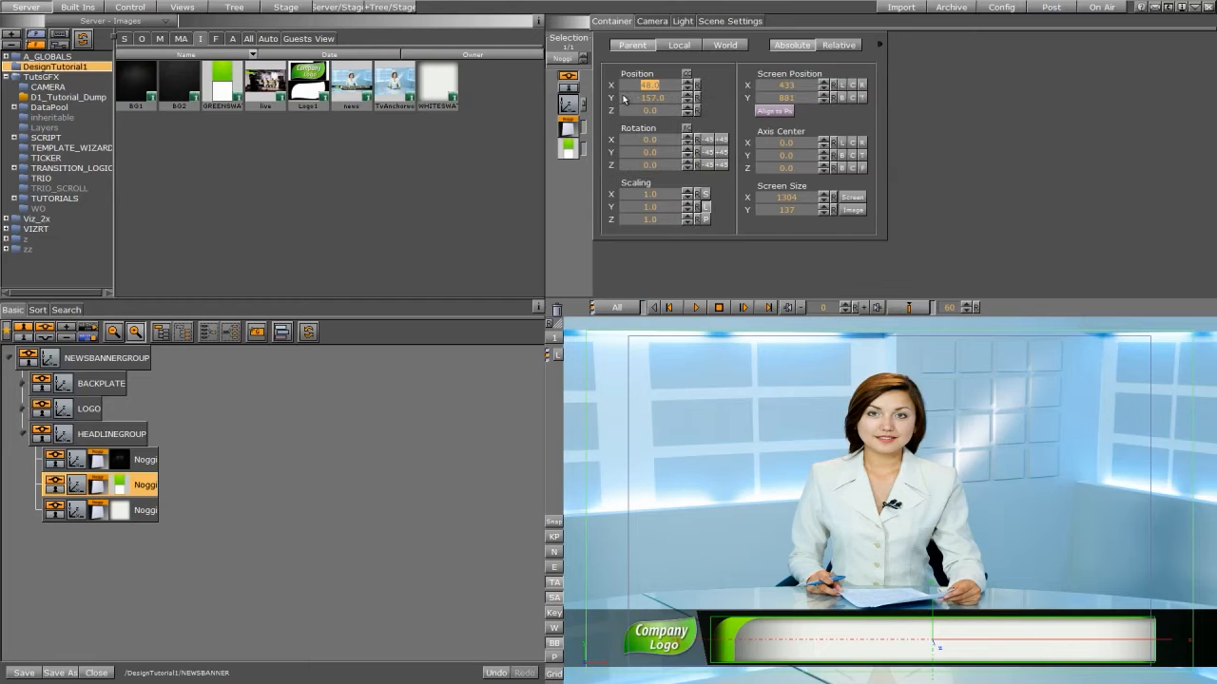
pyautogui.moveTo(628, 85); pyautogui.dragTo(632, 84)
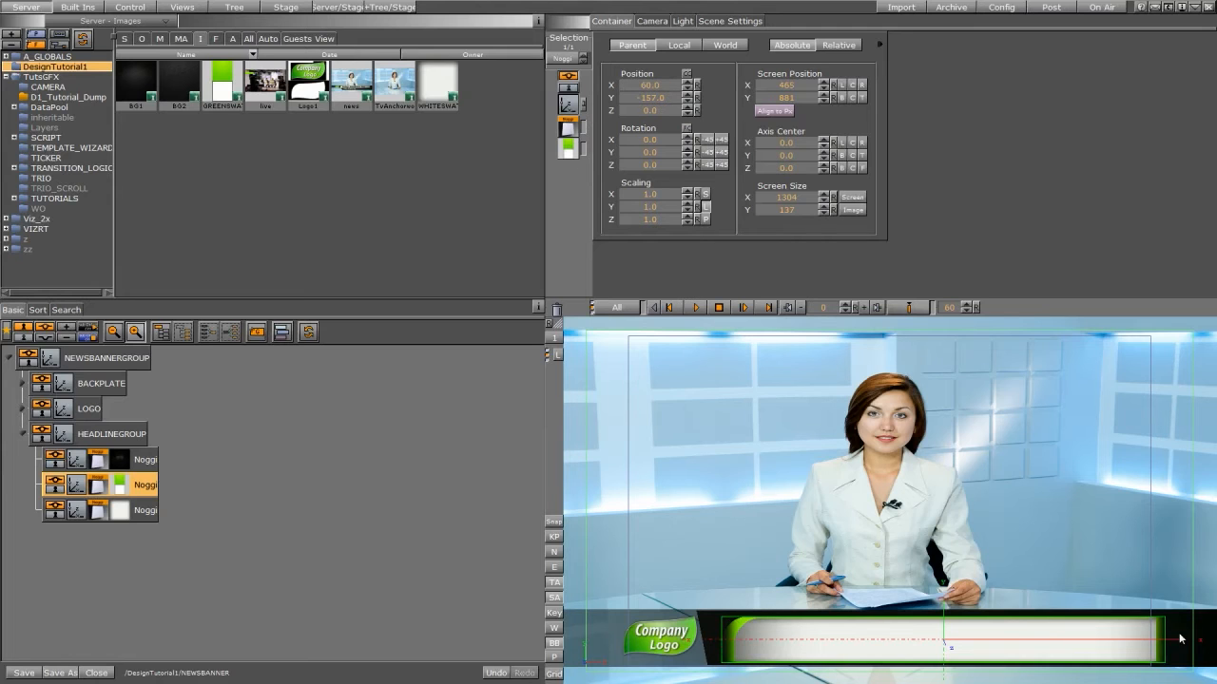
# Set the GREENSWATCH texture's X scaling to 5.23 and turn off the bounding box display.
pyautogui.click(569, 148)
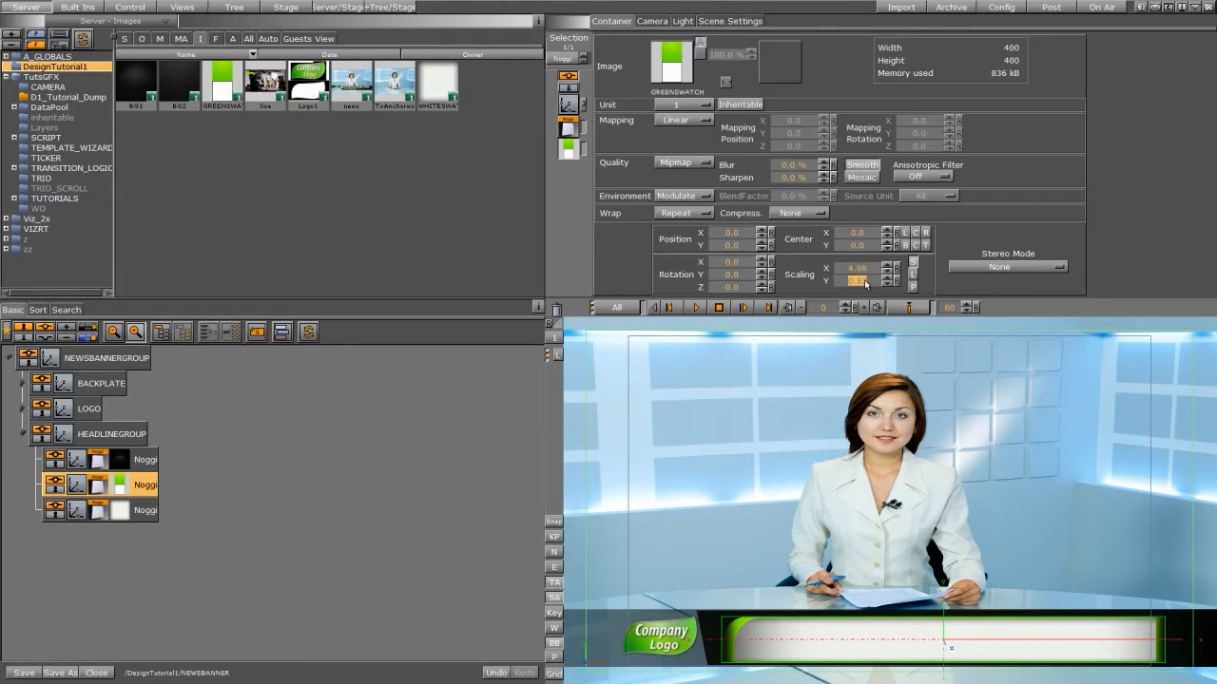
pyautogui.moveTo(848, 272); pyautogui.dragTo(862, 265)
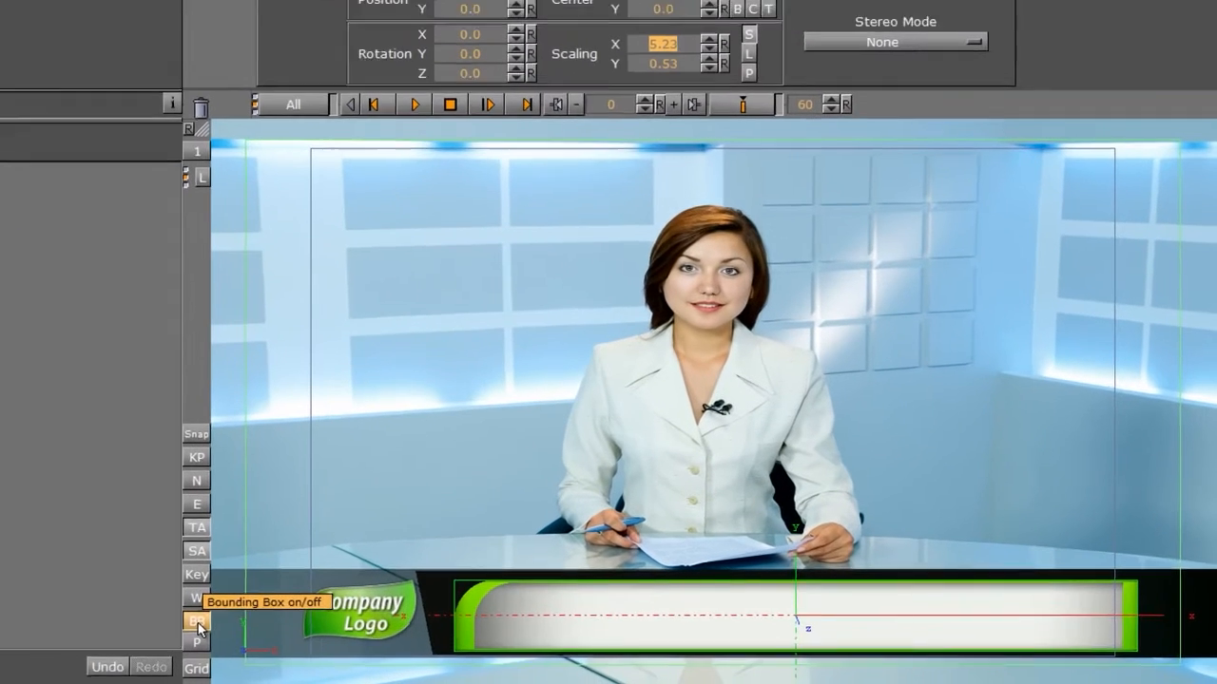
pyautogui.click(482, 642)
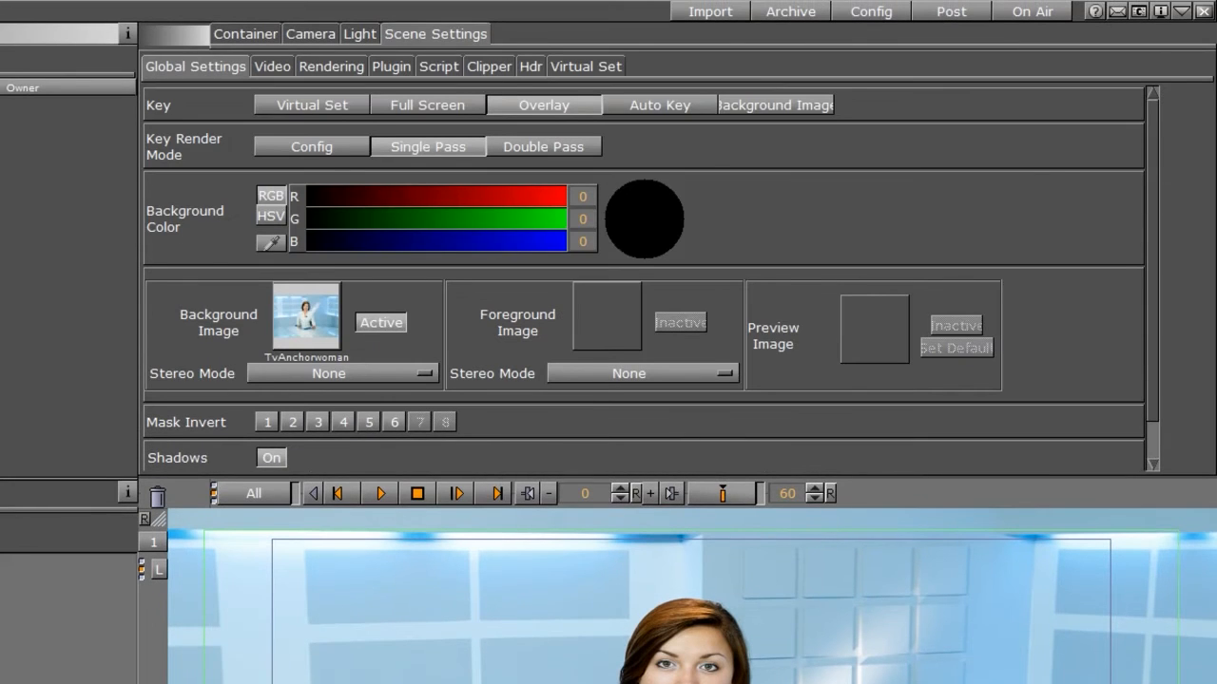
# Compare the banner with the news reference background while hiding NEWSBANNERGROUP, and restore the TvAnchorwoman background and the group's visibility.
pyautogui.moveTo(374, 202); pyautogui.dragTo(293, 304)
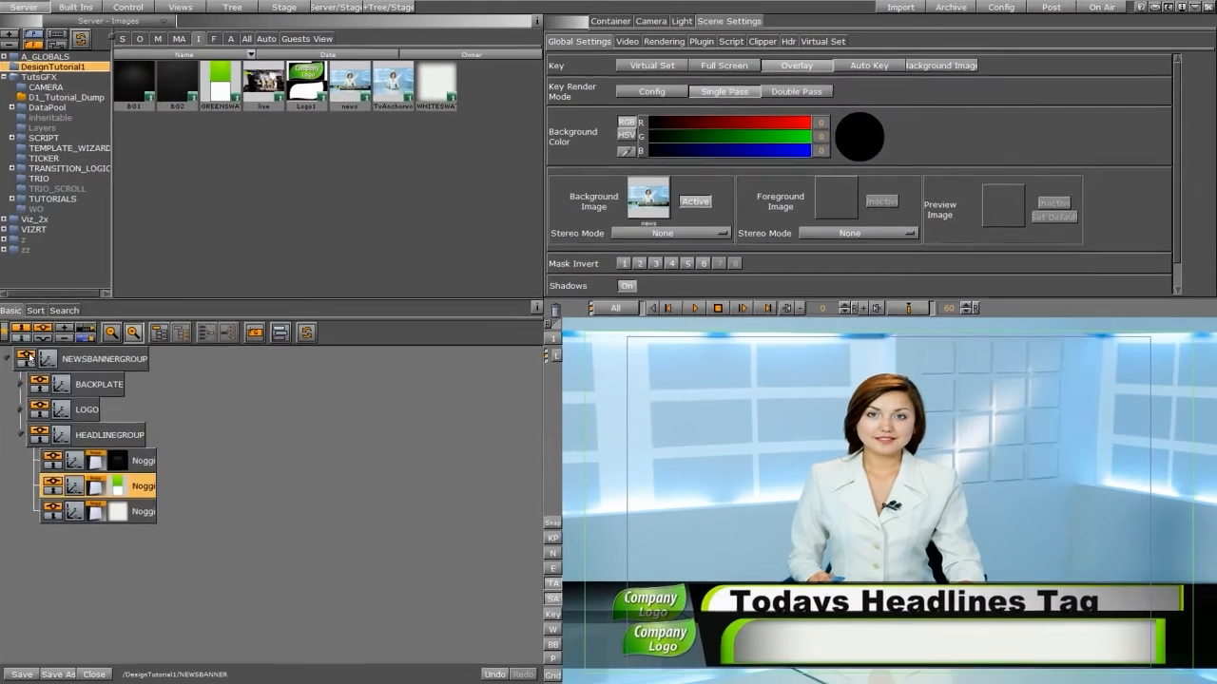
pyautogui.click(119, 484)
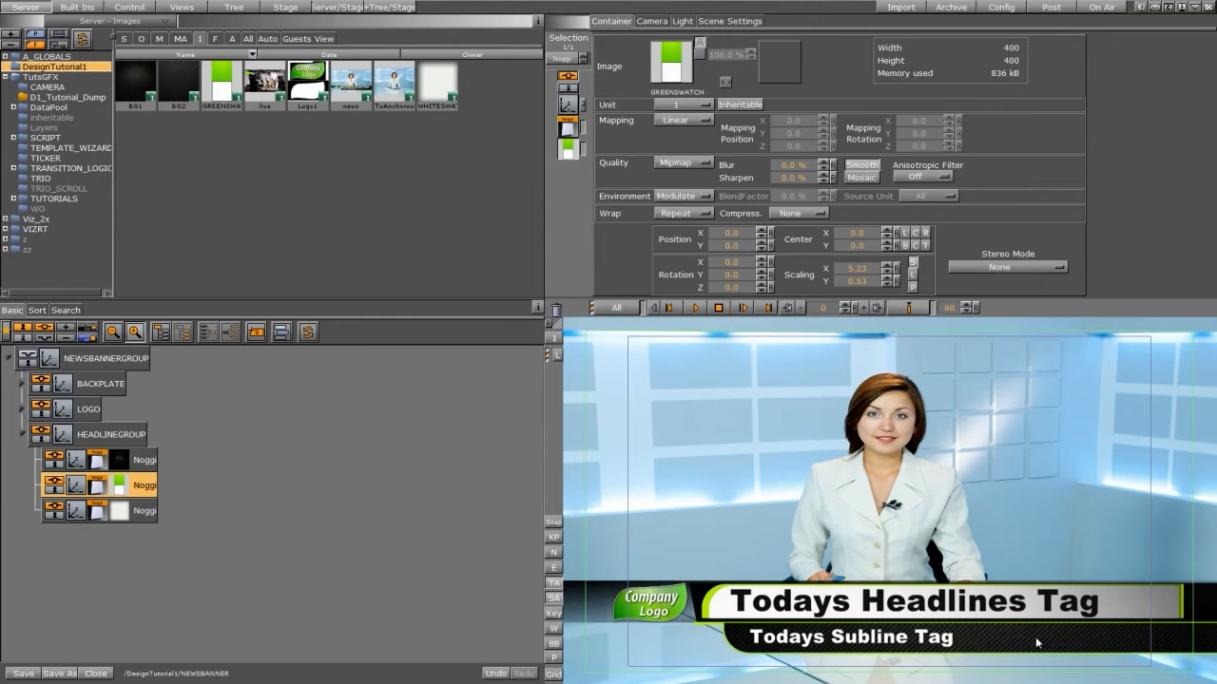
pyautogui.click(394, 83)
pyautogui.moveTo(399, 80); pyautogui.dragTo(655, 199)
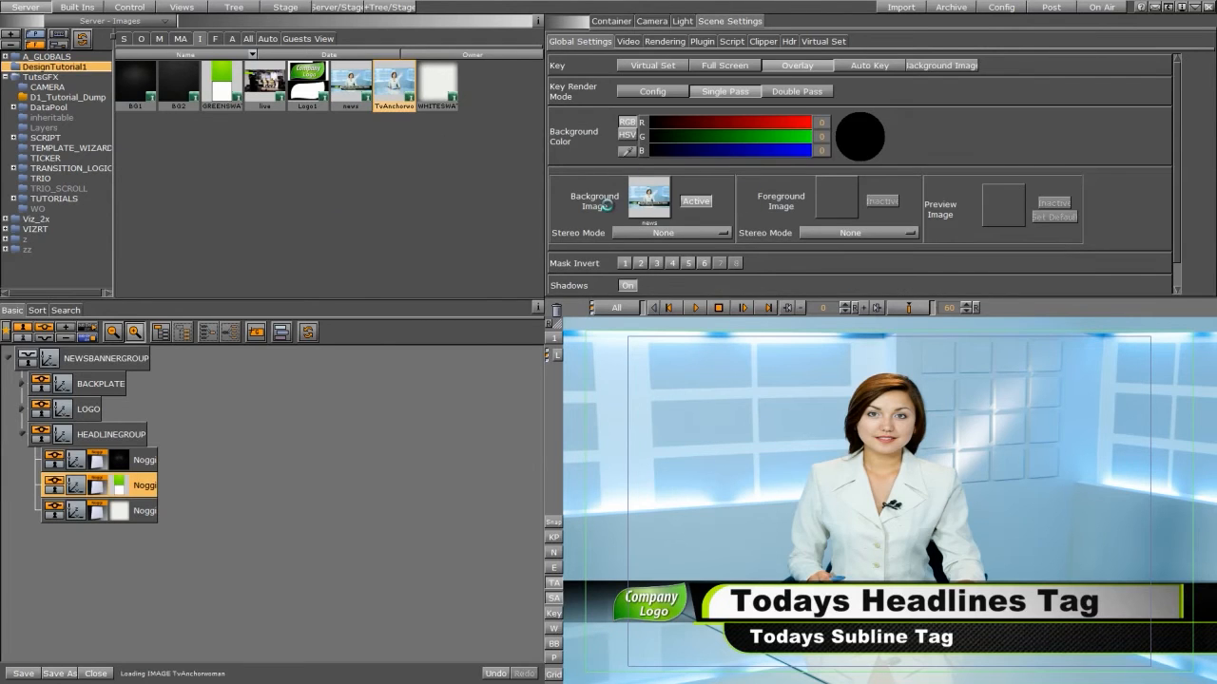
pyautogui.click(28, 357)
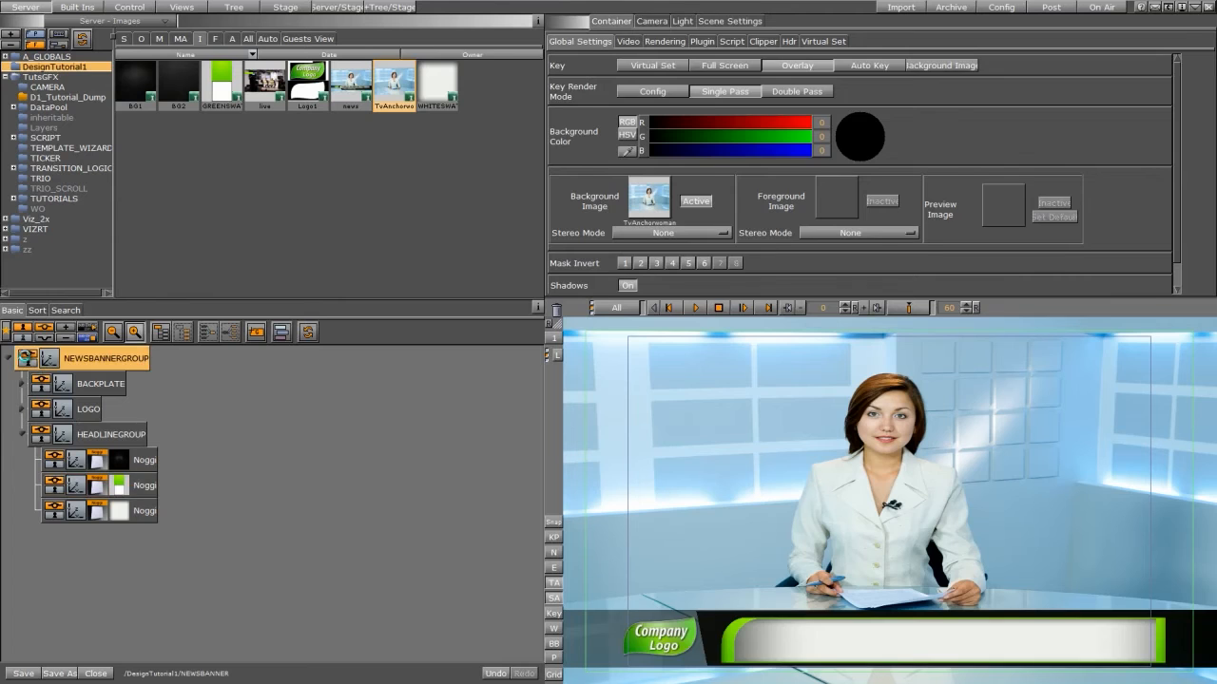
# Raise the entire NEWSBANNERGROUP along the Y axis, closer to the banner height in the news reference image.
pyautogui.click(78, 359)
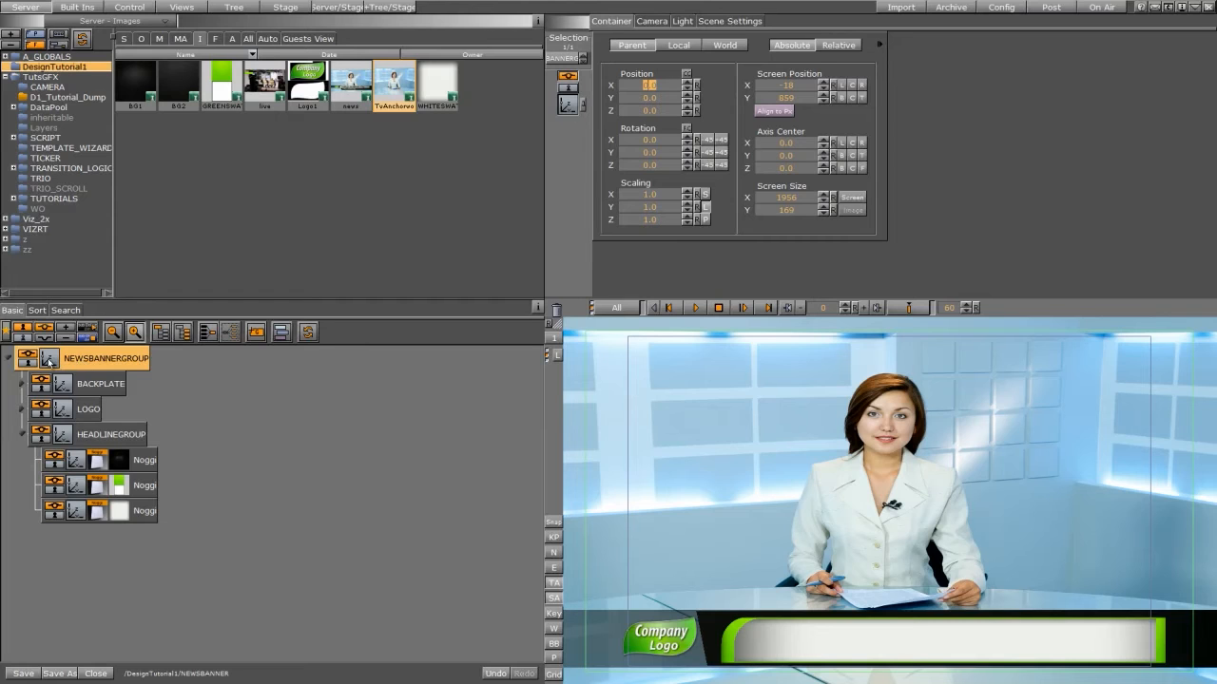
pyautogui.moveTo(636, 98); pyautogui.dragTo(652, 97)
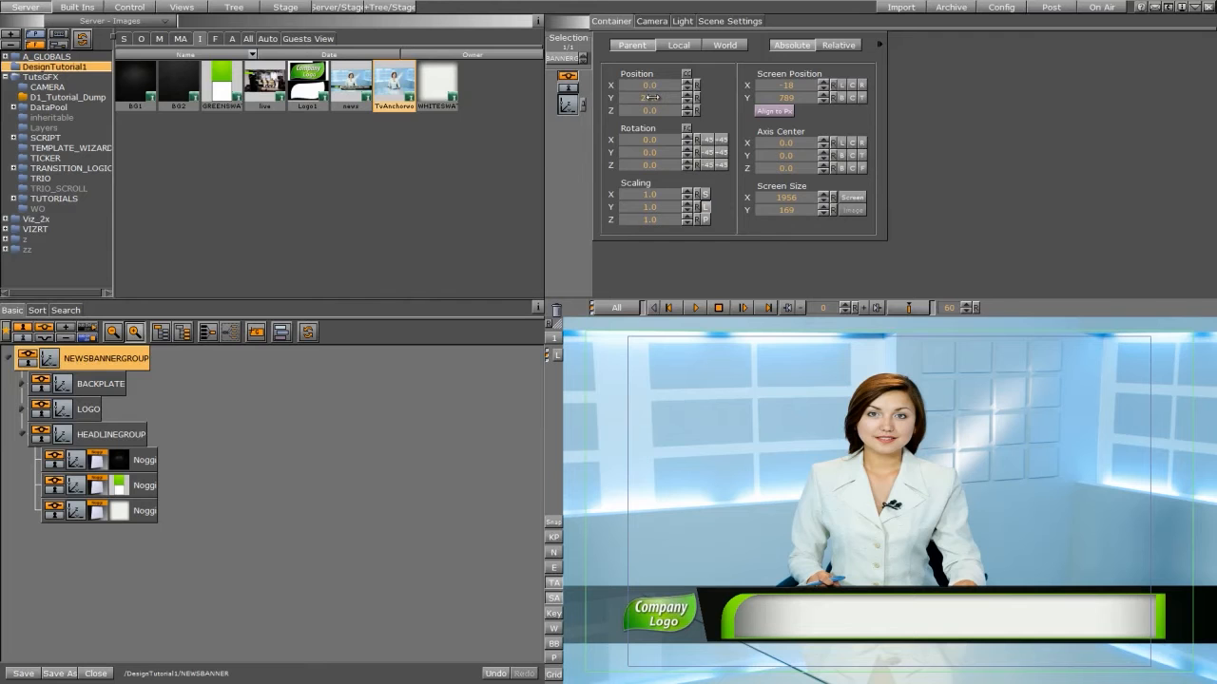
pyautogui.moveTo(652, 97); pyautogui.dragTo(654, 97)
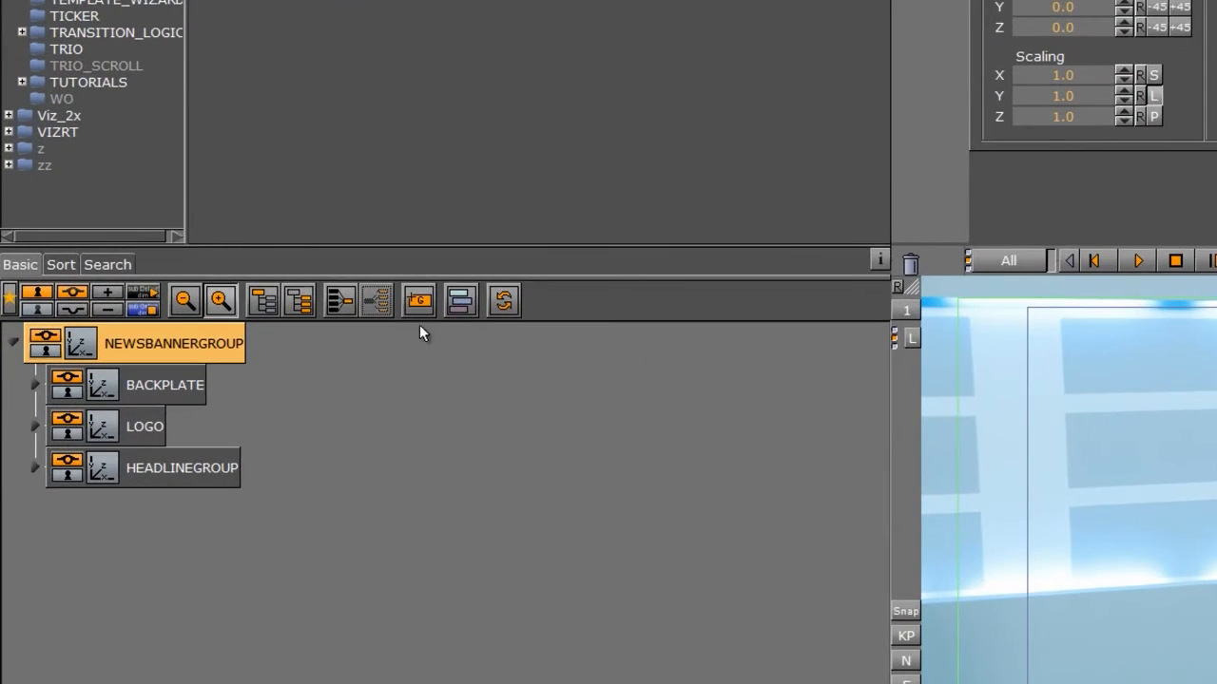
# Add a new group as the last child of NEWSBANNERGROUP and name it SUBLINE.
pyautogui.moveTo(419, 300); pyautogui.dragTo(175, 538)
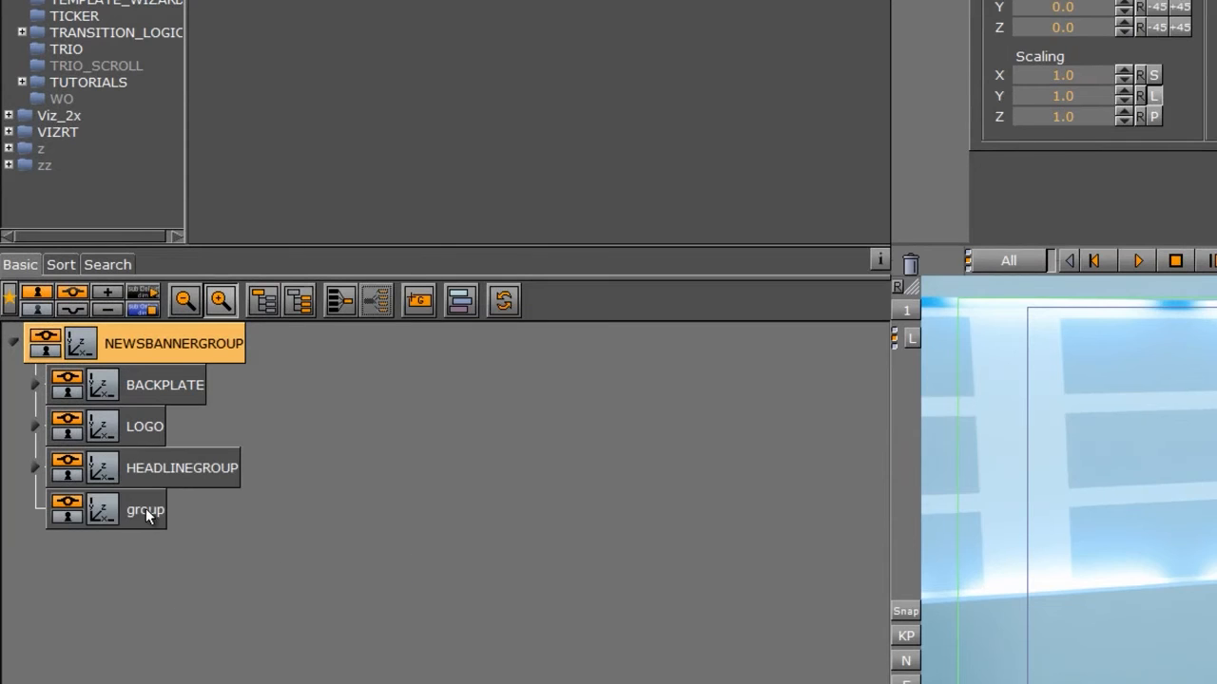
pyautogui.doubleClick(147, 513)
pyautogui.write('SUBL')
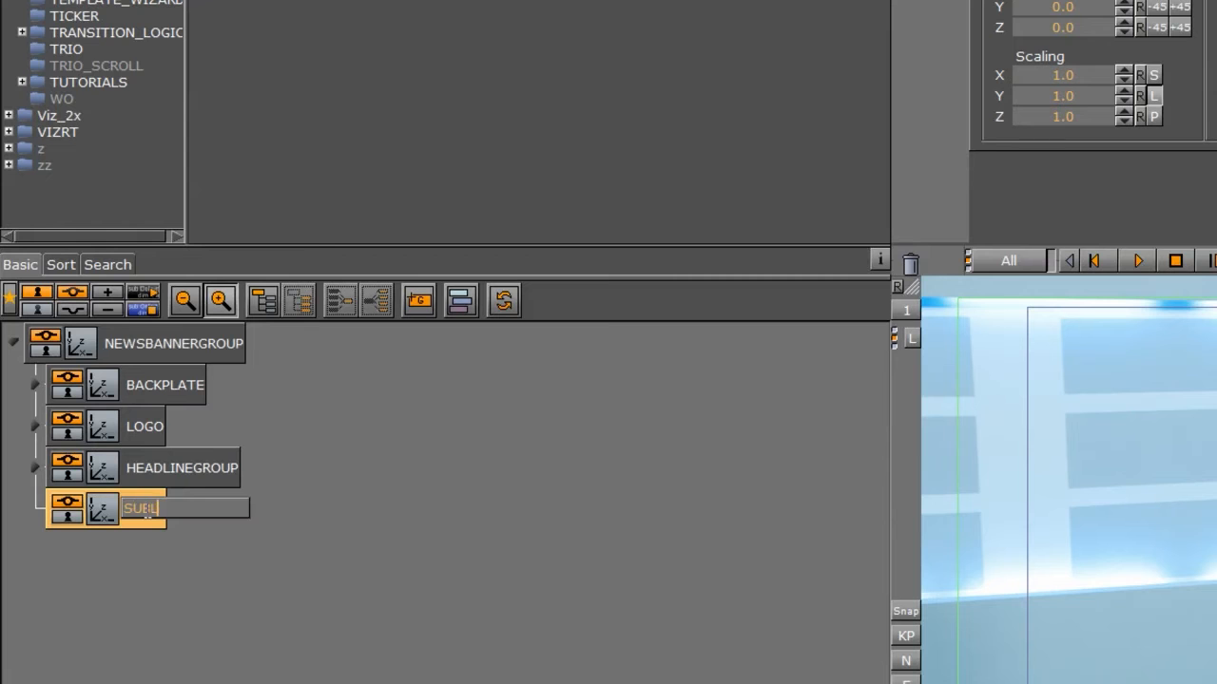
pyautogui.write('INE')
pyautogui.press('Return')
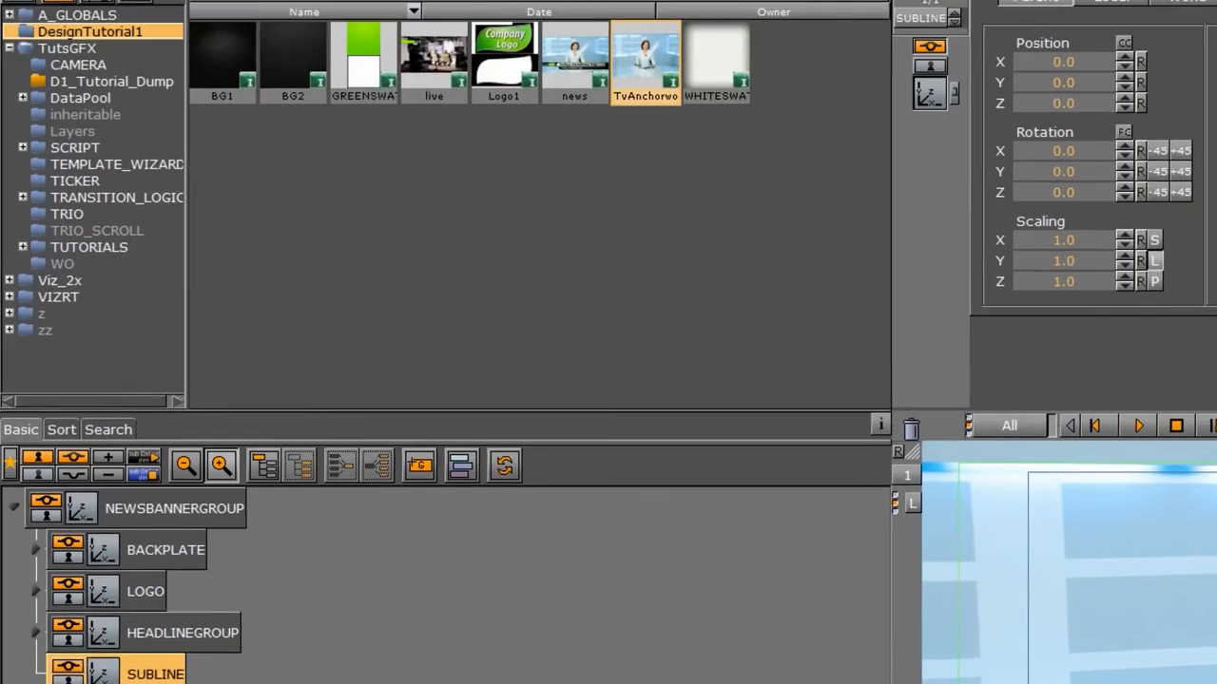
# Add a Noggi shape inside the SUBLINE group and set its width to 500 and height to 40.
pyautogui.click(130, 12)
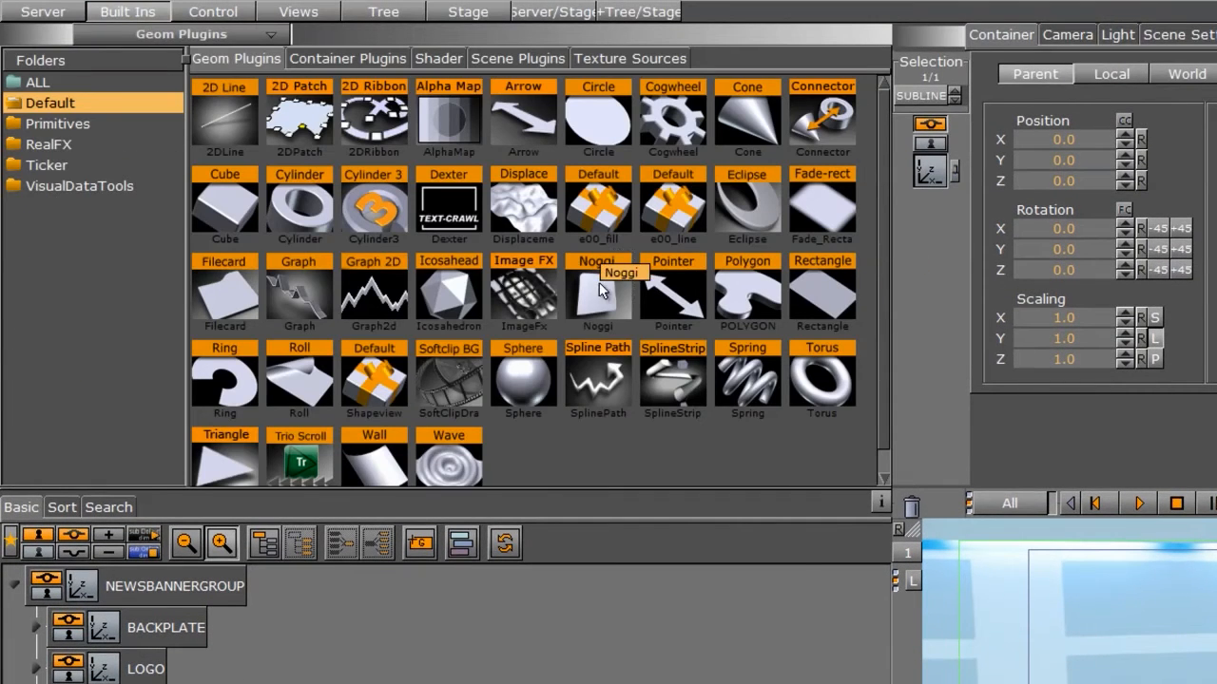
pyautogui.moveTo(599, 289); pyautogui.dragTo(181, 504)
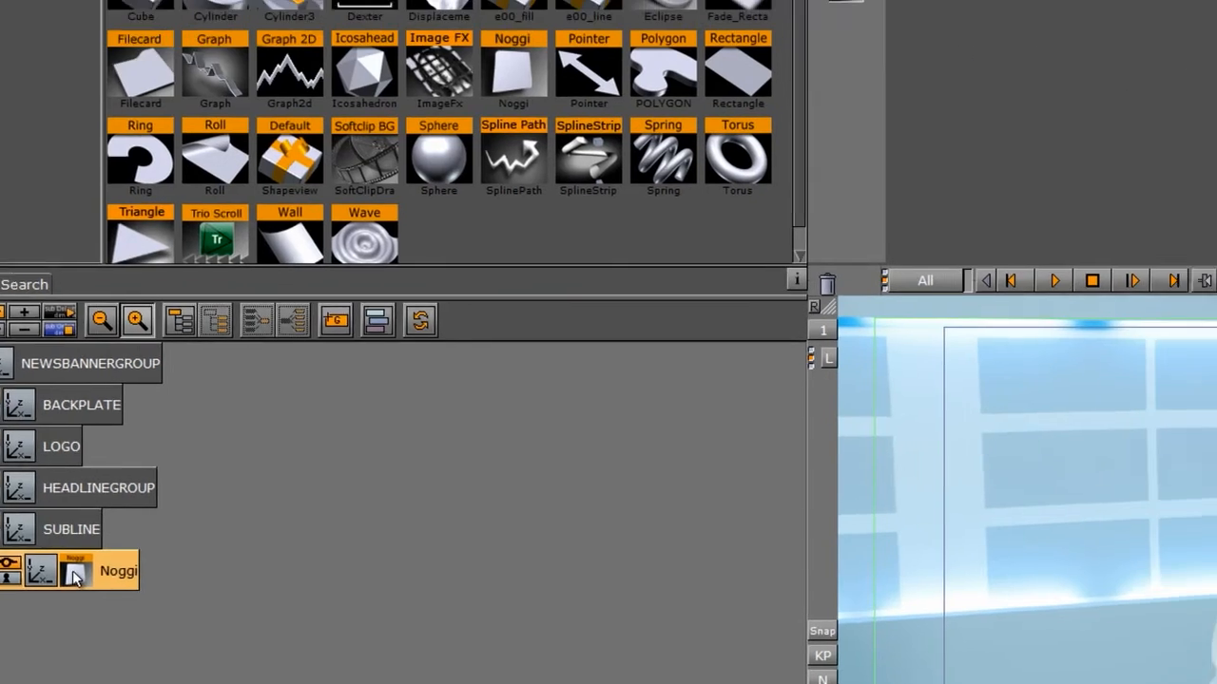
pyautogui.click(157, 547)
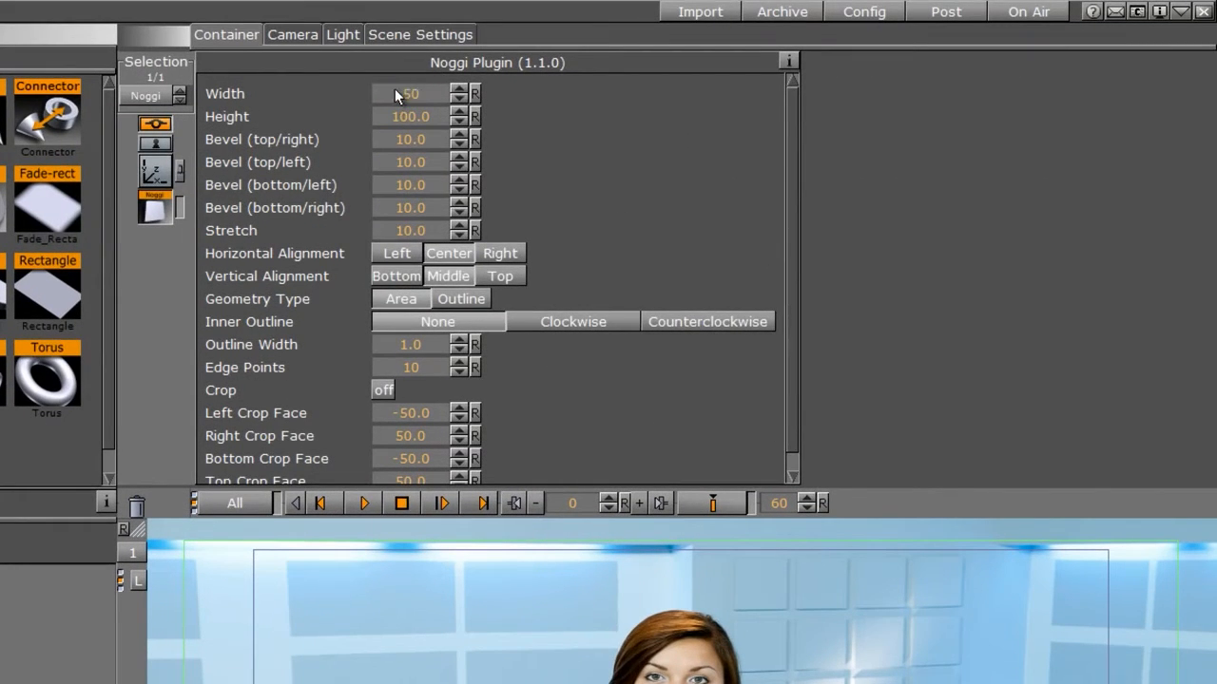
pyautogui.moveTo(406, 113); pyautogui.dragTo(154, 116)
pyautogui.write('40')
pyautogui.press('Return')
# Set the Noggi's bevels and stretch to 0, keeping only the bottom/left corner rounded by raising its bevel.
pyautogui.click(397, 253)
pyautogui.moveTo(429, 139); pyautogui.dragTo(202, 135)
pyautogui.moveTo(411, 164); pyautogui.dragTo(74, 135)
pyautogui.moveTo(431, 186); pyautogui.dragTo(98, 173)
pyautogui.moveTo(409, 208); pyautogui.dragTo(121, 165)
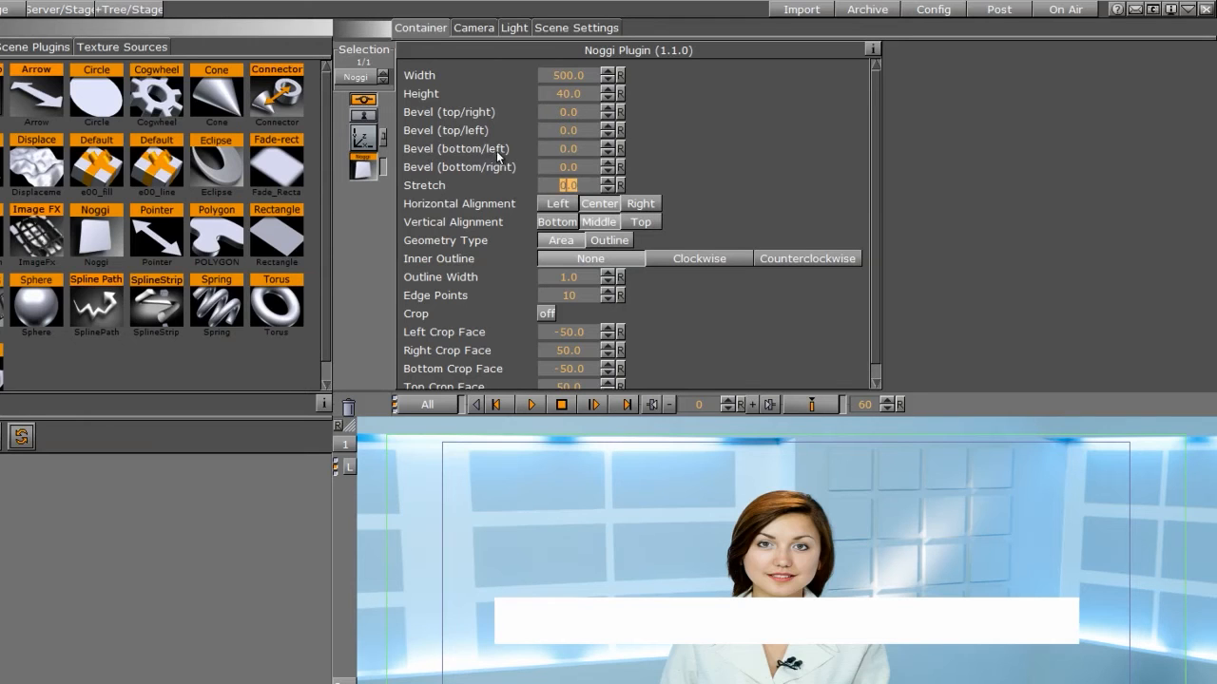
pyautogui.moveTo(557, 150); pyautogui.dragTo(652, 169)
# Move the SUBLINE Noggi down to Y position -208, just below the headline plate.
pyautogui.click(364, 137)
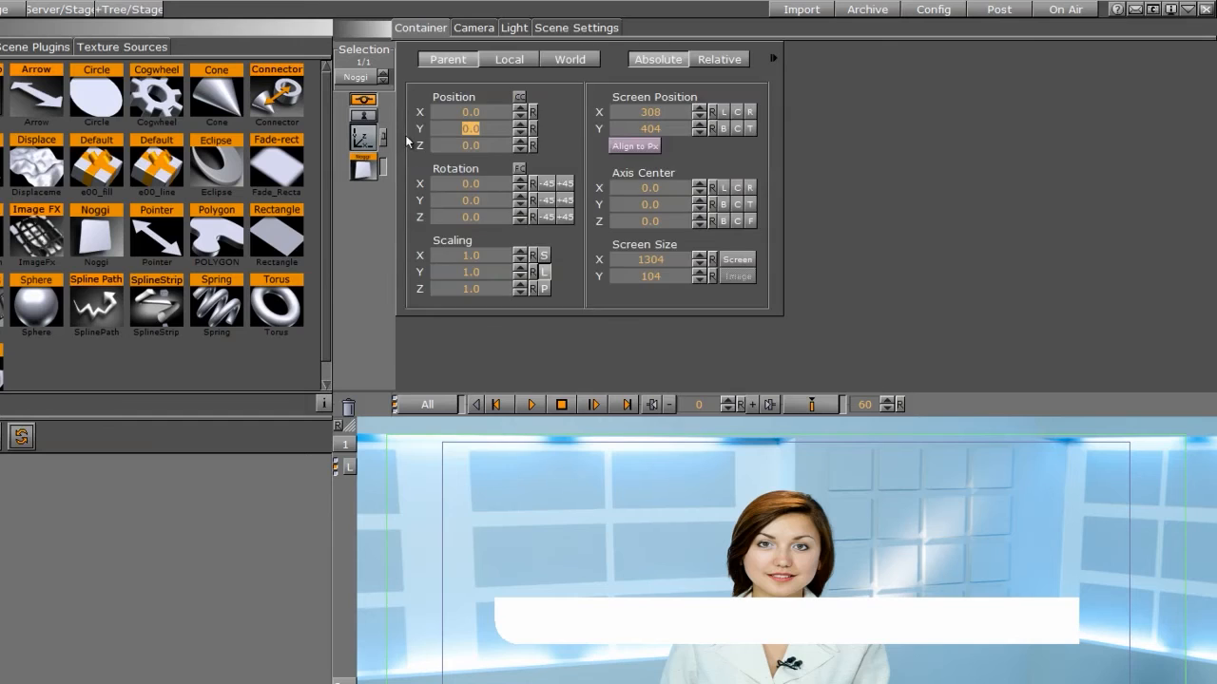
pyautogui.write('-171')
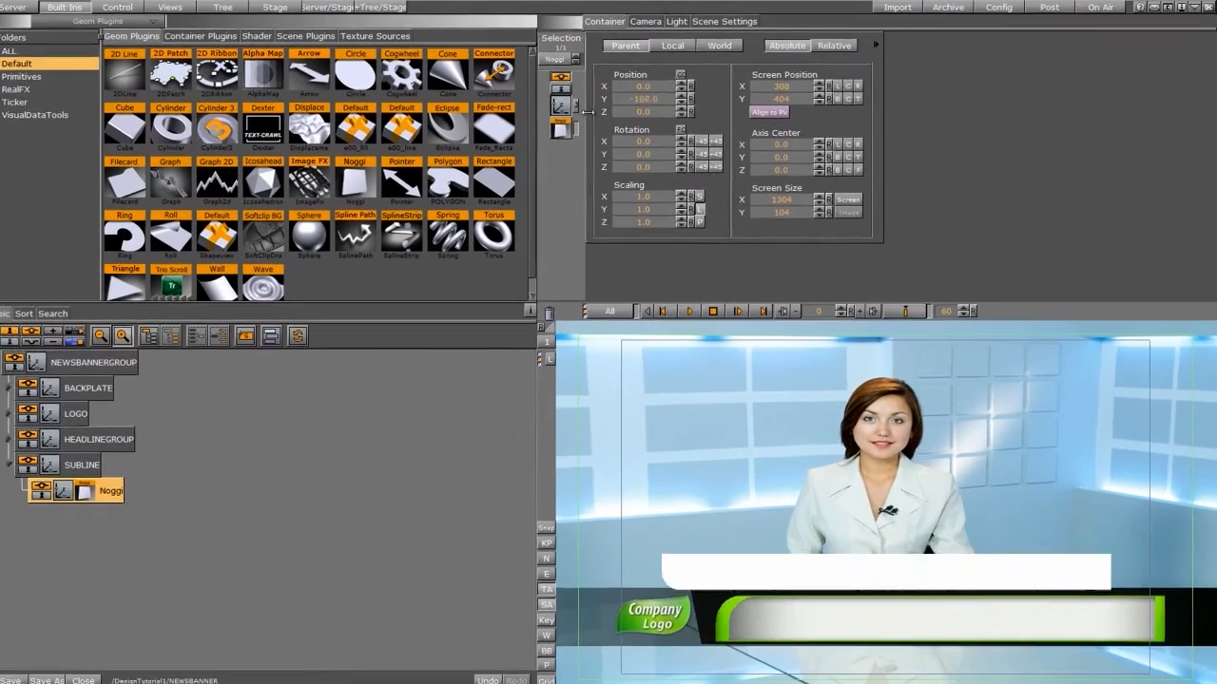
pyautogui.press('Return')
pyautogui.moveTo(555, 125)
pyautogui.mouseDown()
pyautogui.moveTo(530, 136)
pyautogui.moveTo(546, 124)
pyautogui.mouseUp()
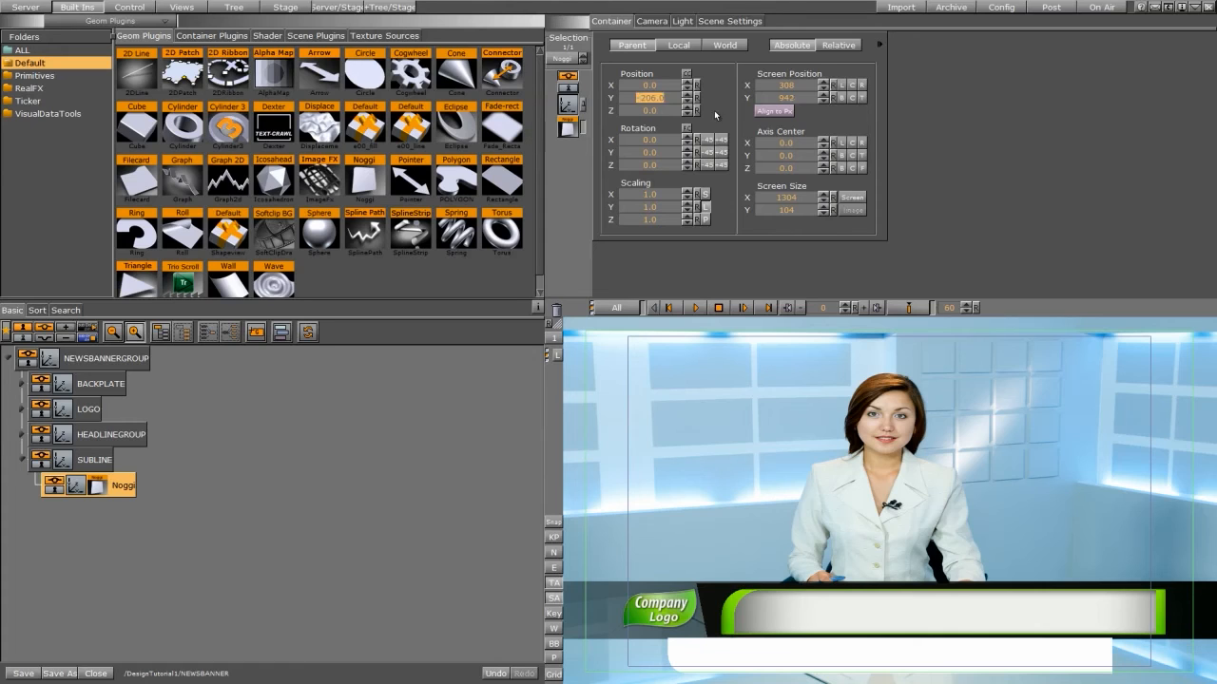
pyautogui.click(686, 101)
pyautogui.click(686, 101)
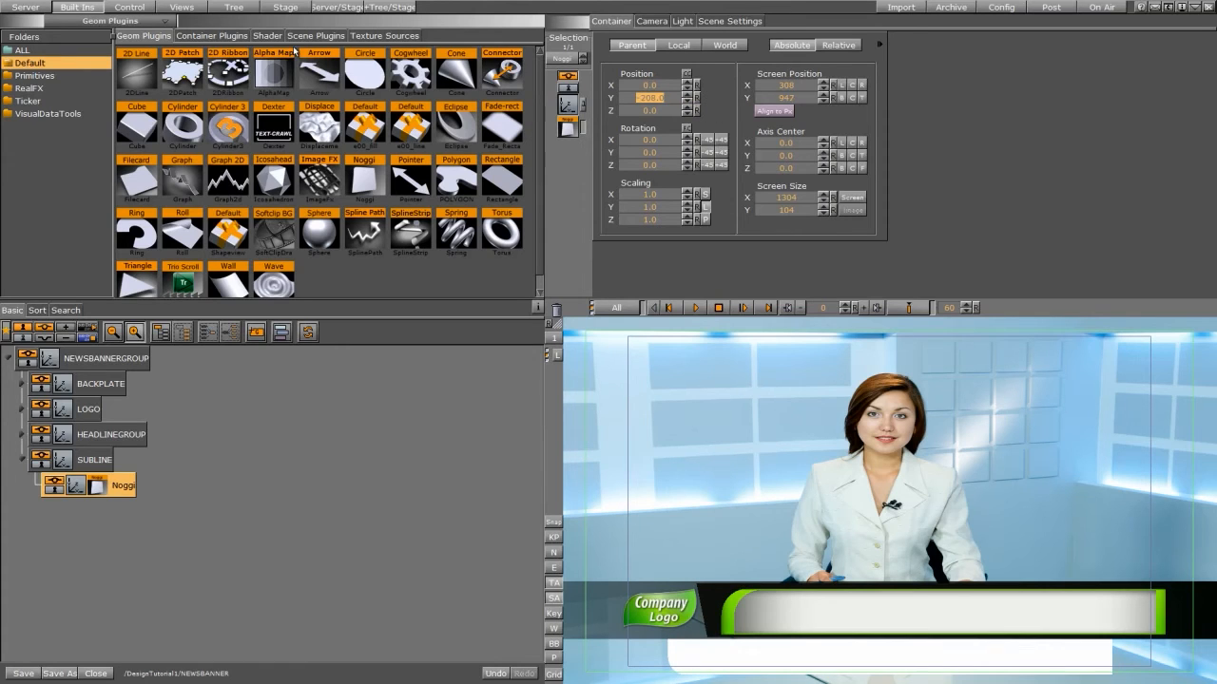
# Apply the BG1 image from DesignTutorial1 to the SUBLINE Noggi as its texture.
pyautogui.click(33, 10)
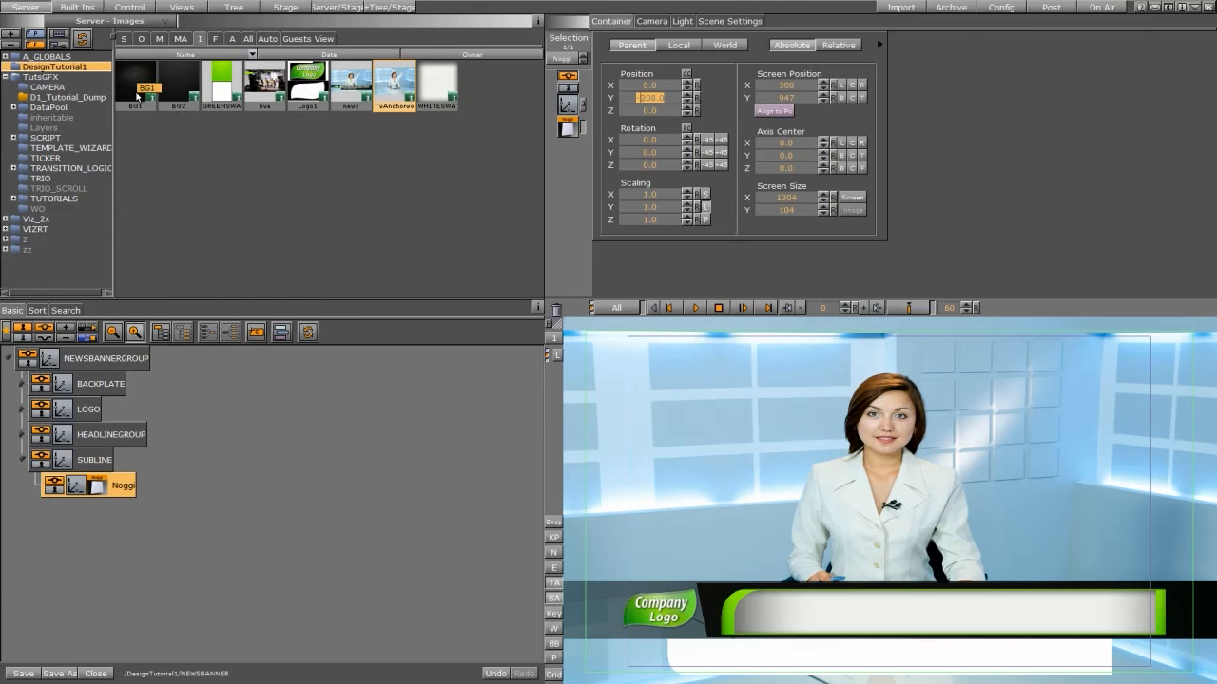
pyautogui.moveTo(144, 85); pyautogui.dragTo(99, 488)
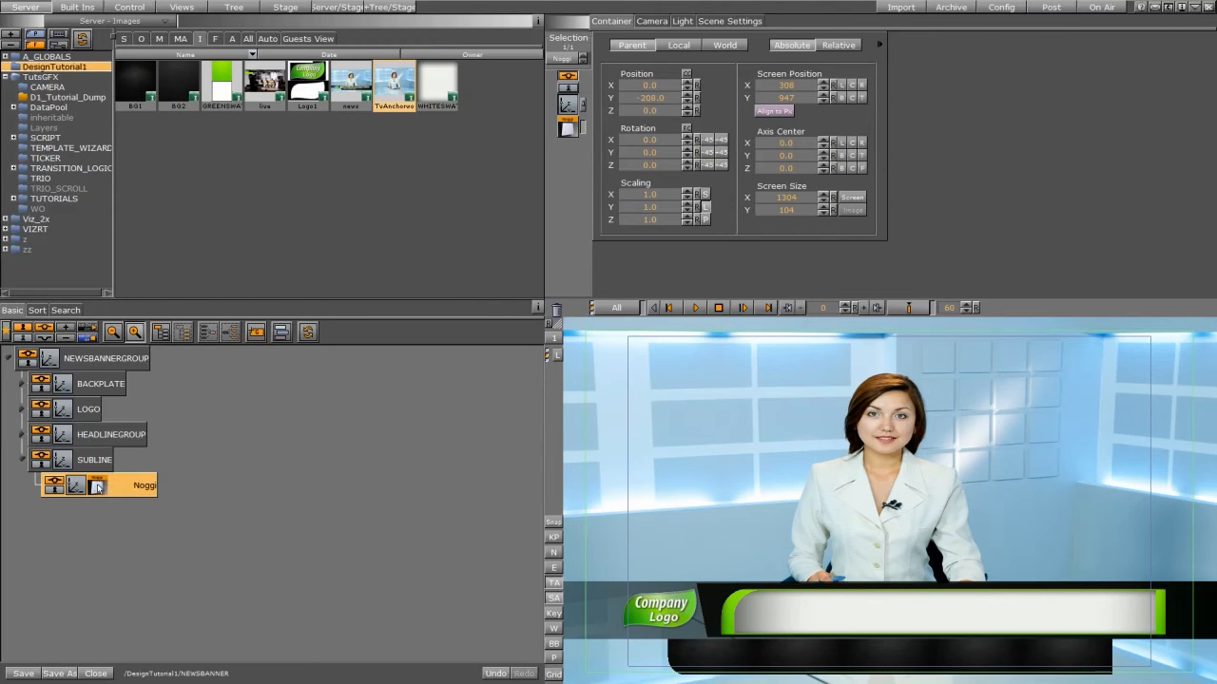
pyautogui.click(121, 482)
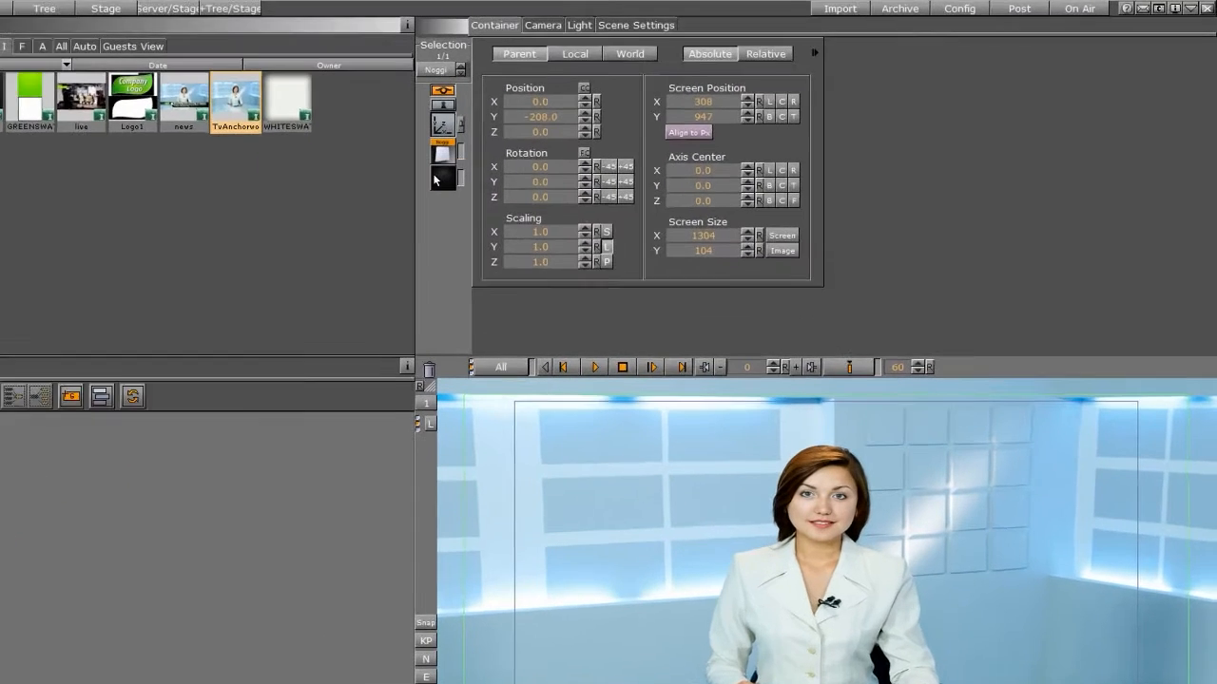
# Scale the BG1 texture on the Noggi proportionally to 4.48 in X and Y.
pyautogui.click(565, 149)
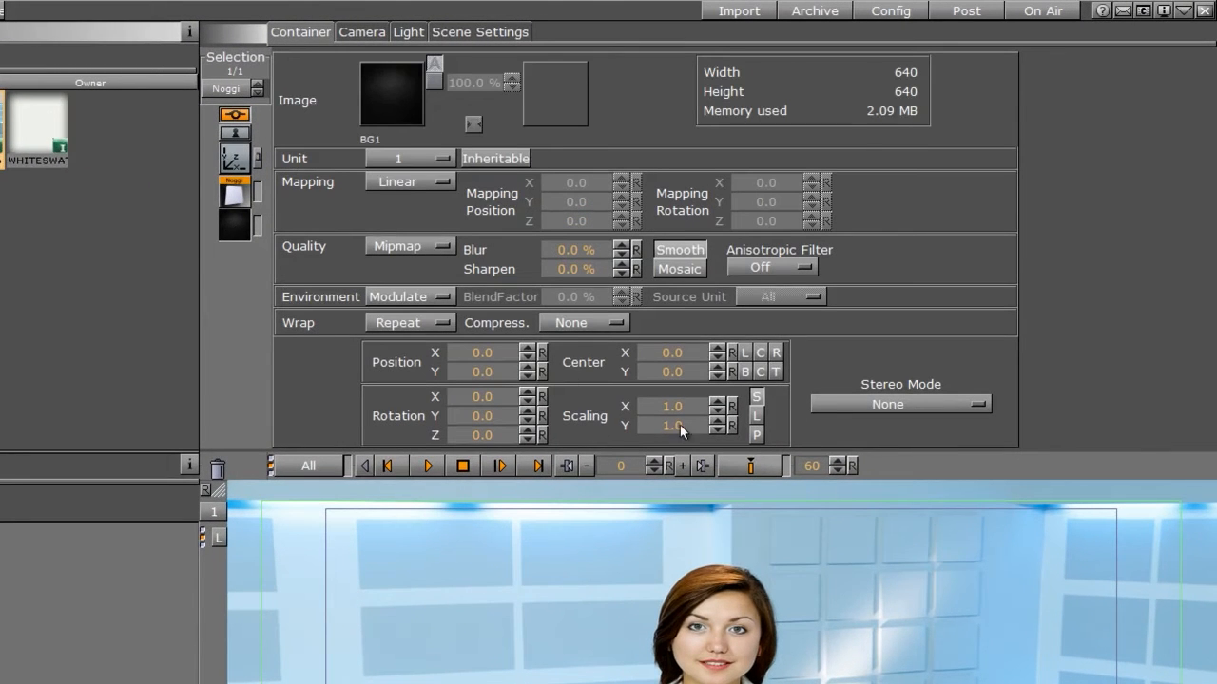
pyautogui.moveTo(657, 404); pyautogui.dragTo(1073, 410)
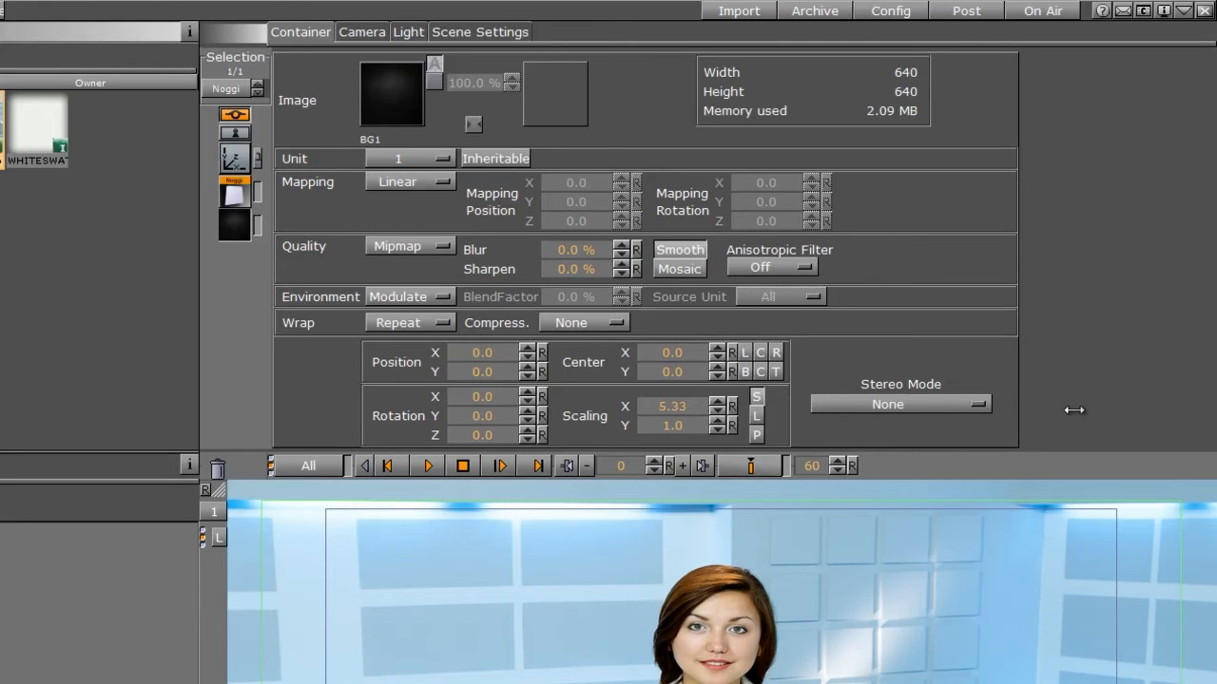
pyautogui.click(732, 407)
pyautogui.moveTo(678, 421); pyautogui.dragTo(987, 447)
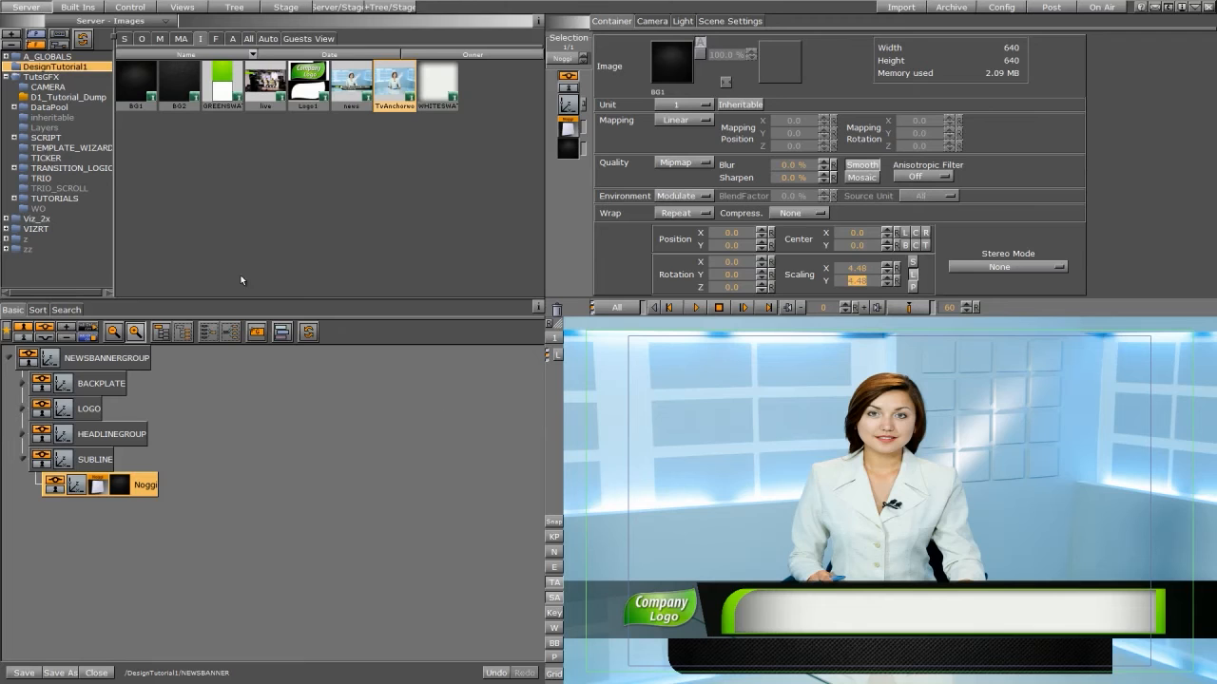
# Shift the SUBLINE Noggi along X until its right end lines up with the headline plate, and collapse the SUBLINE group.
pyautogui.click(571, 106)
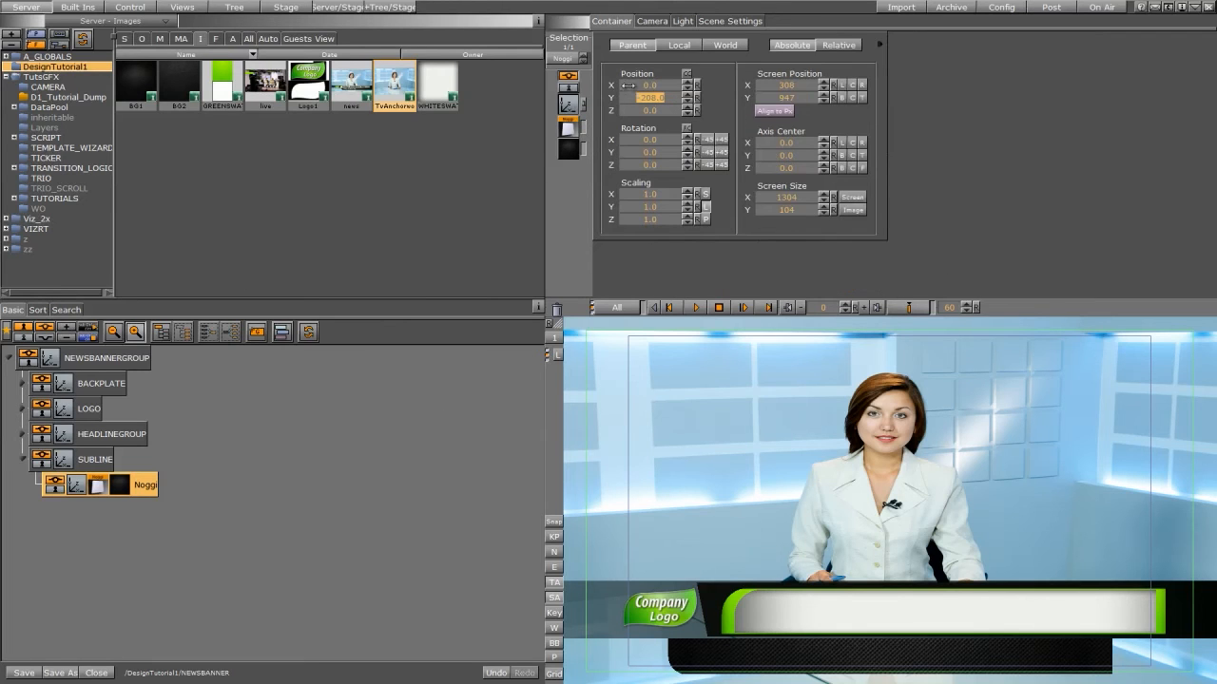
pyautogui.moveTo(628, 85); pyautogui.dragTo(673, 86)
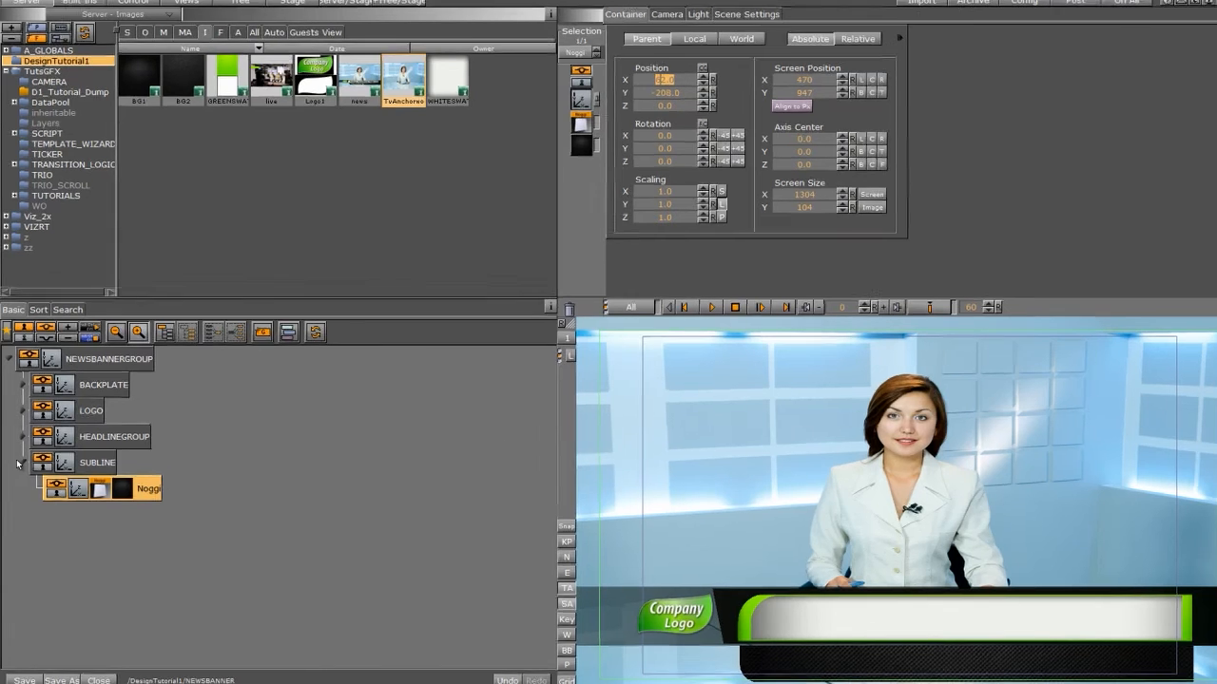
pyautogui.click(22, 459)
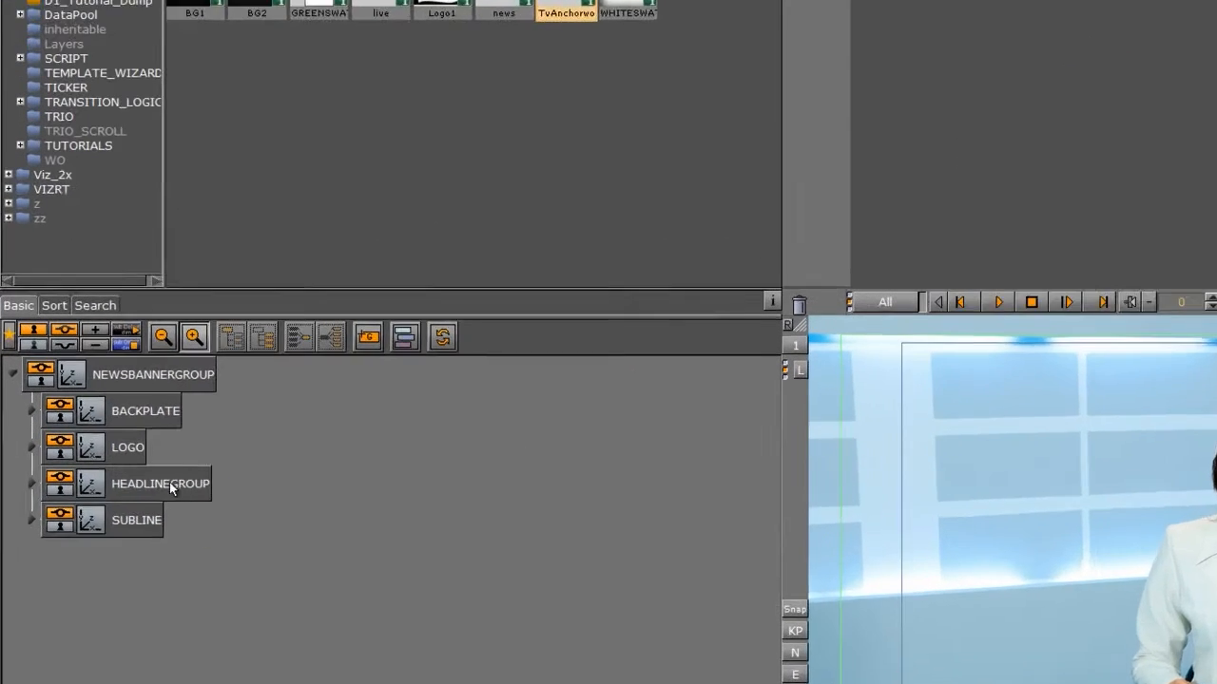
# Add a new group as the first child of NEWSBANNERGROUP and name it TEXTGROUP.
pyautogui.moveTo(419, 344); pyautogui.dragTo(270, 382)
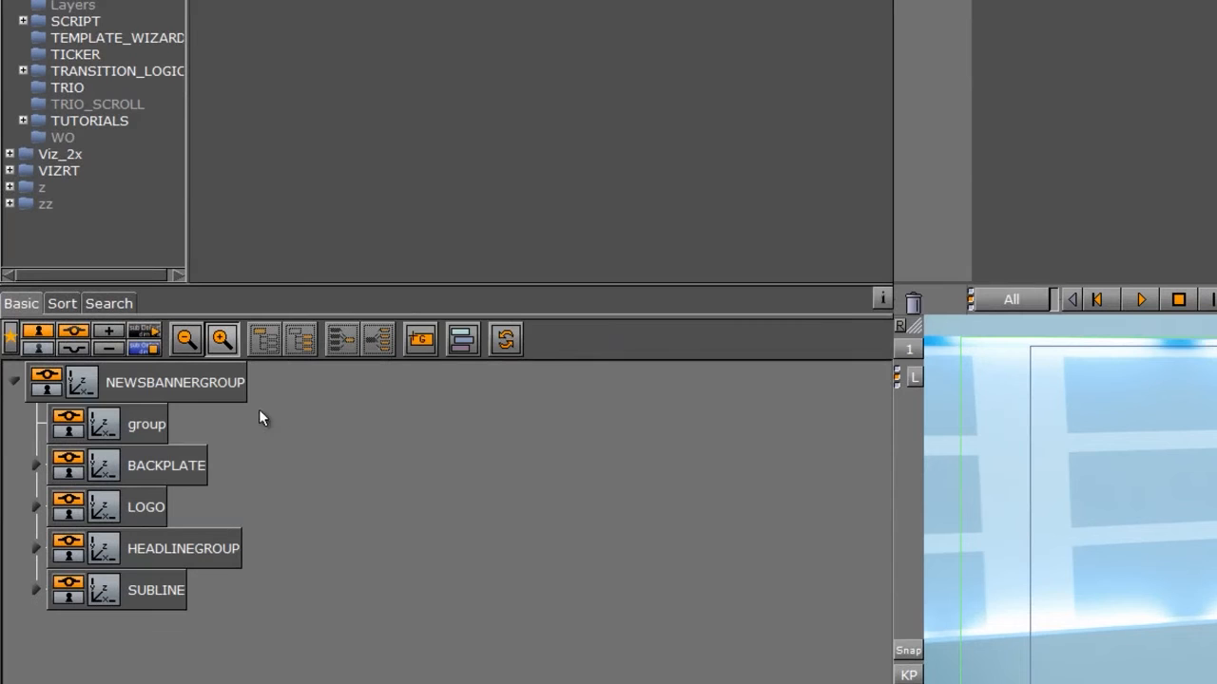
pyautogui.doubleClick(146, 426)
pyautogui.write('TEXT')
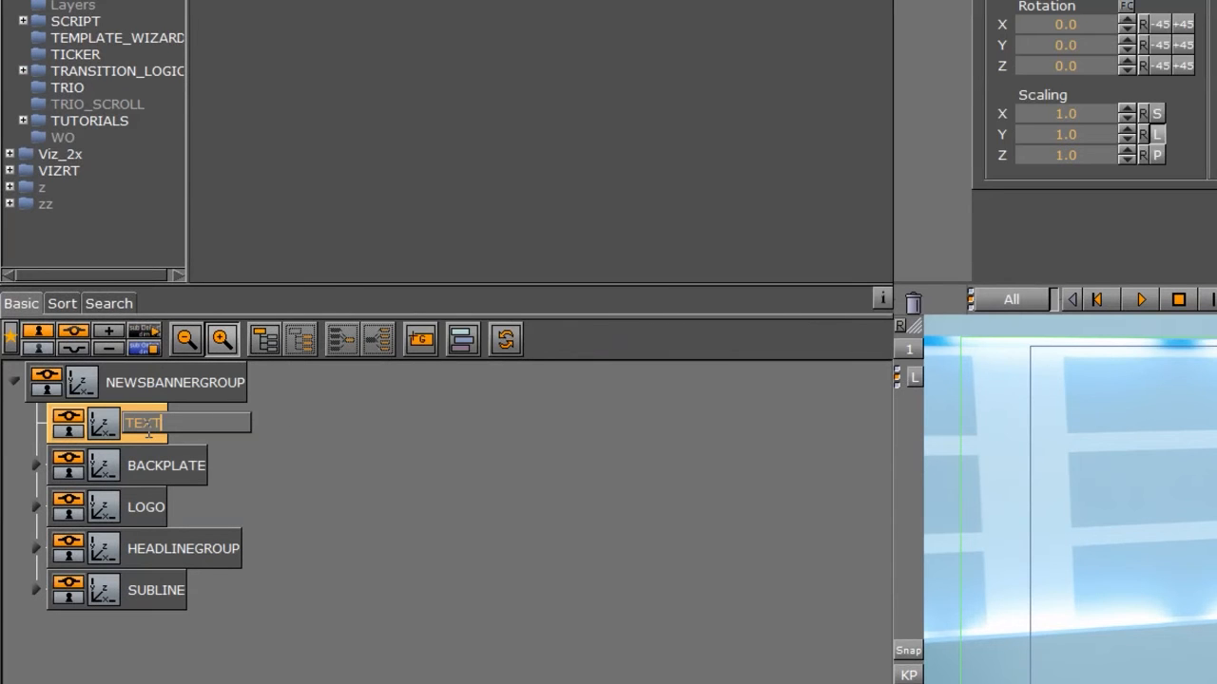
pyautogui.write('GROUP')
pyautogui.press('Return')
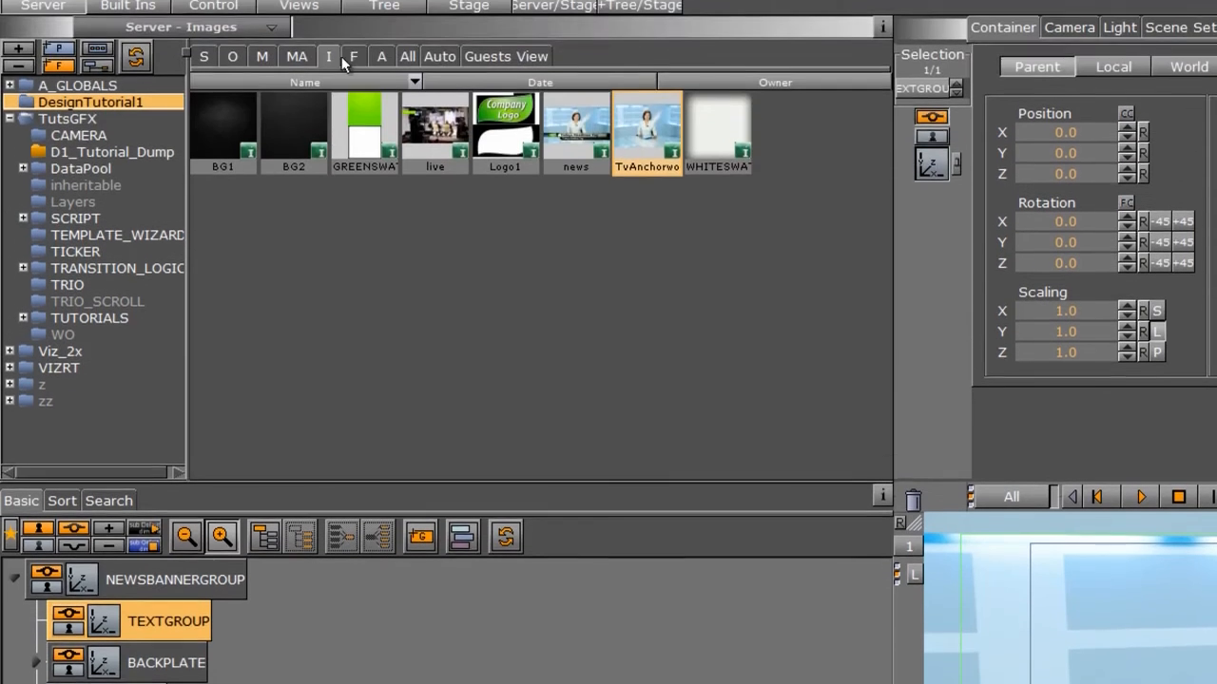
# Add an Arial-Black text container inside TEXTGROUP and rename it HEADLINE.
pyautogui.click(353, 62)
pyautogui.moveTo(252, 122); pyautogui.dragTo(244, 627)
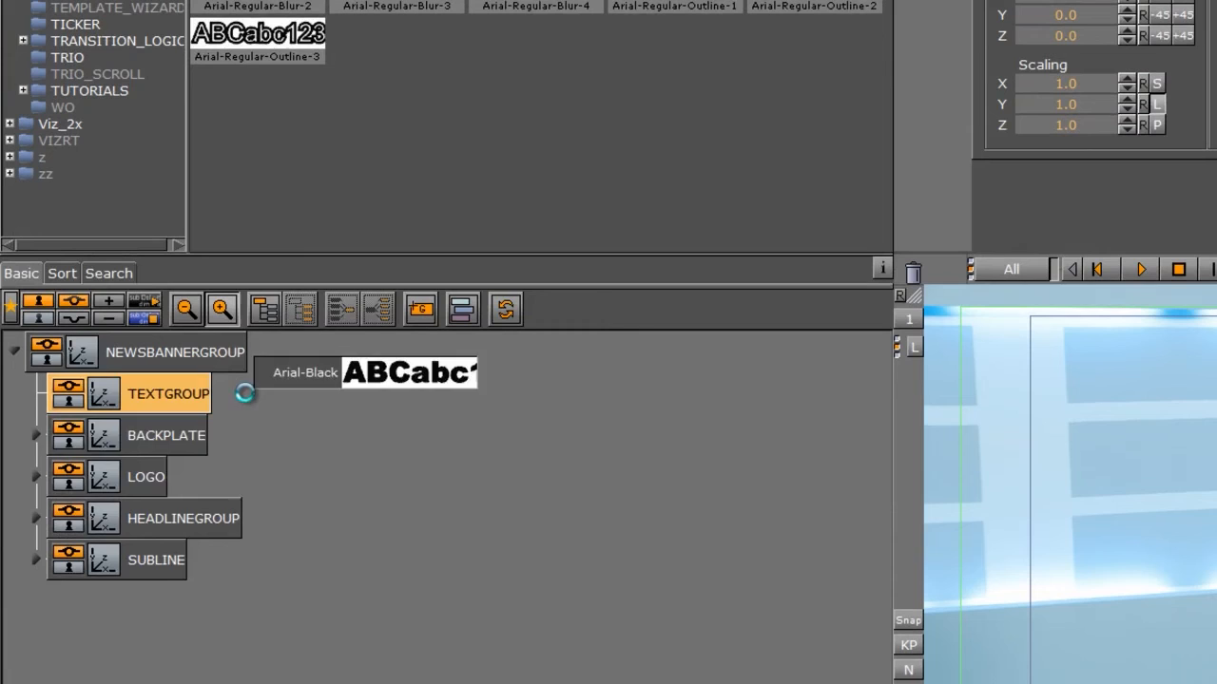
pyautogui.moveTo(244, 392); pyautogui.dragTo(249, 391)
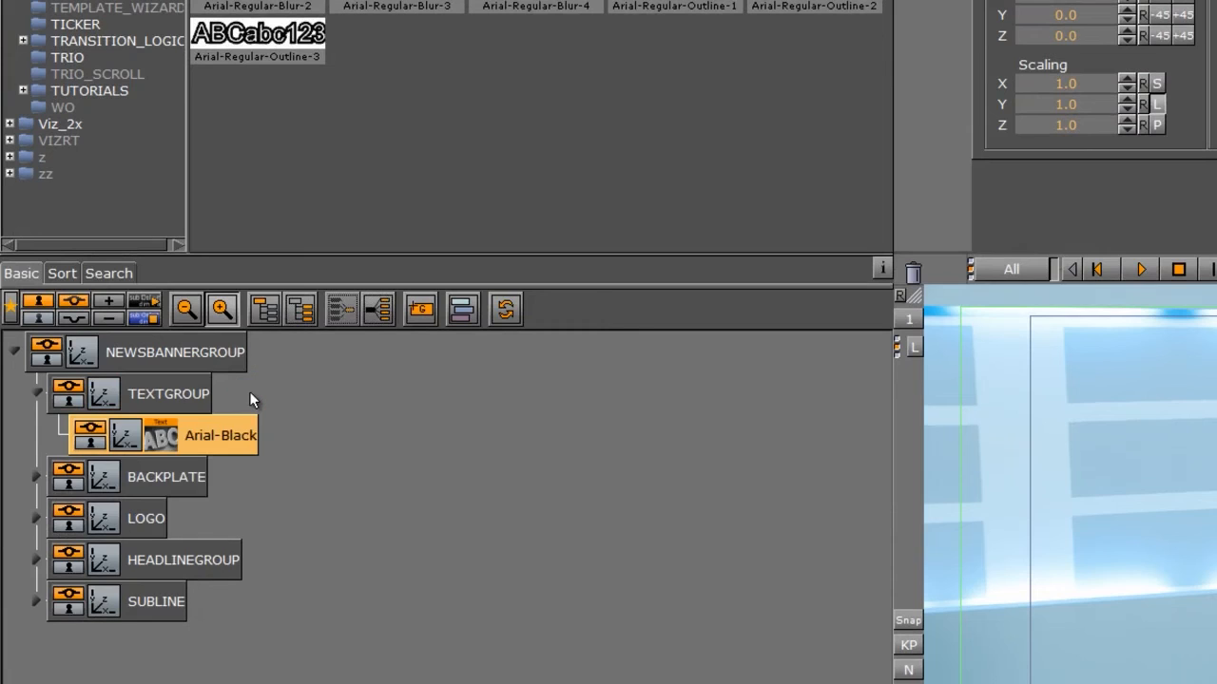
pyautogui.doubleClick(210, 434)
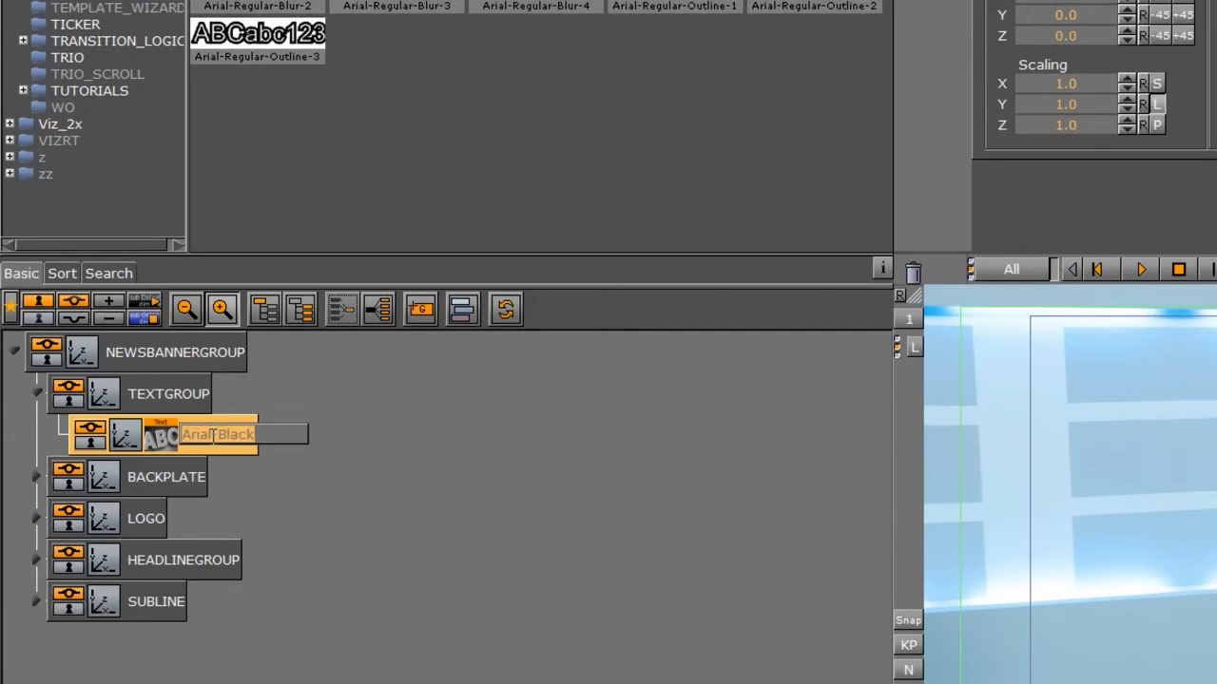
pyautogui.write('HEADLINE')
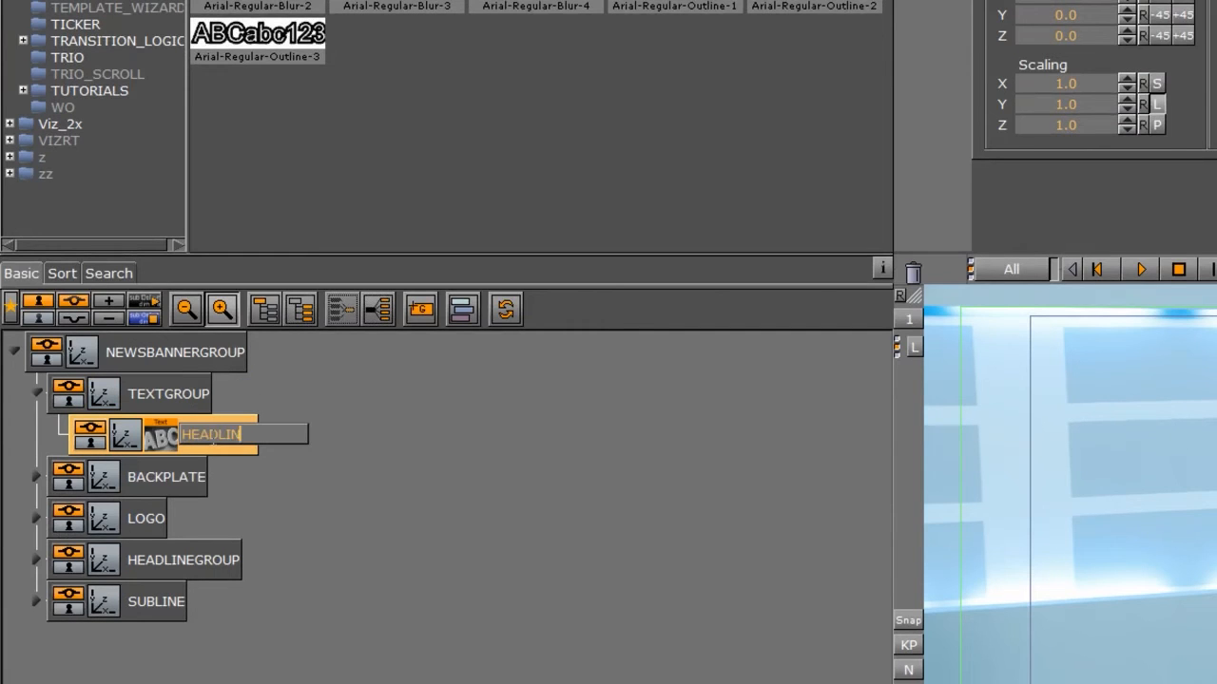
pyautogui.press('Return')
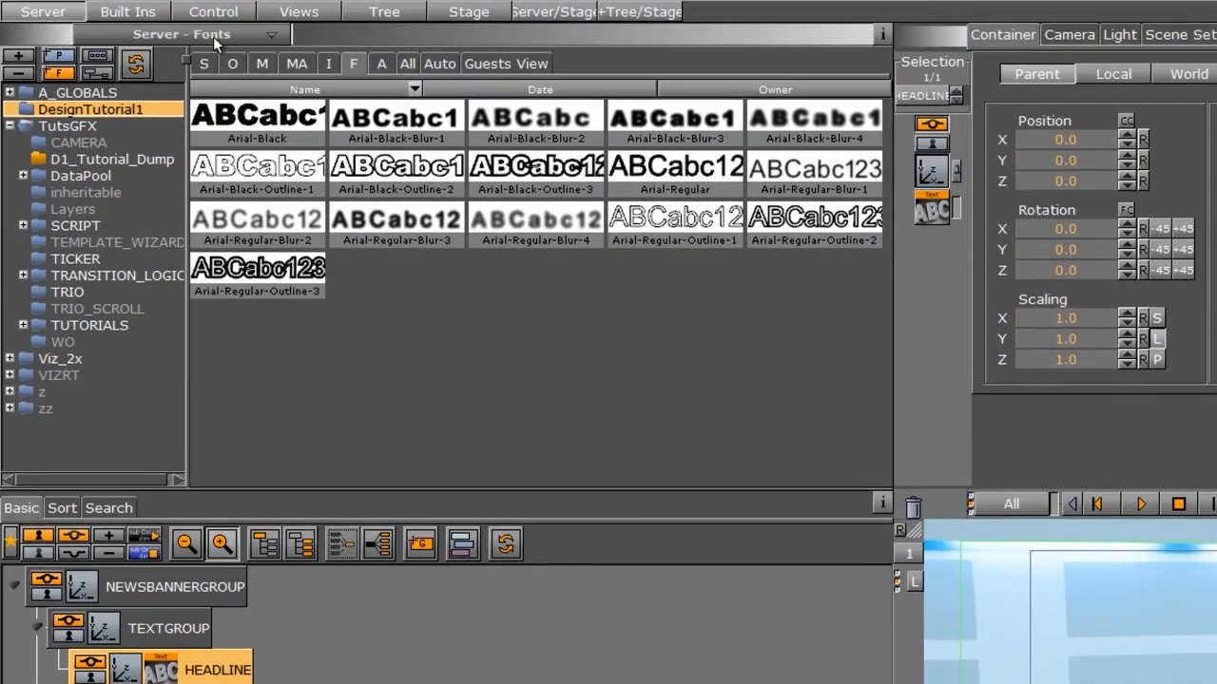
# Apply the Black material from DesignTutorial1 to the HEADLINE text container.
pyautogui.click(259, 64)
pyautogui.moveTo(225, 124); pyautogui.dragTo(156, 483)
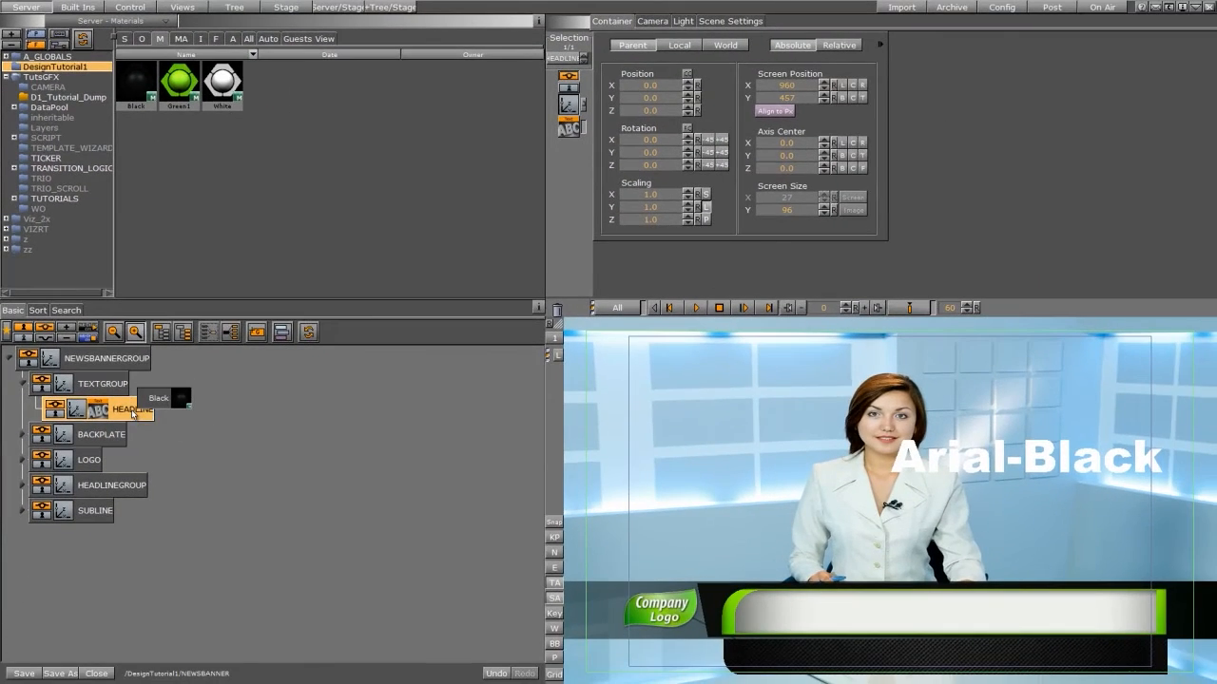
pyautogui.moveTo(133, 414); pyautogui.dragTo(131, 414)
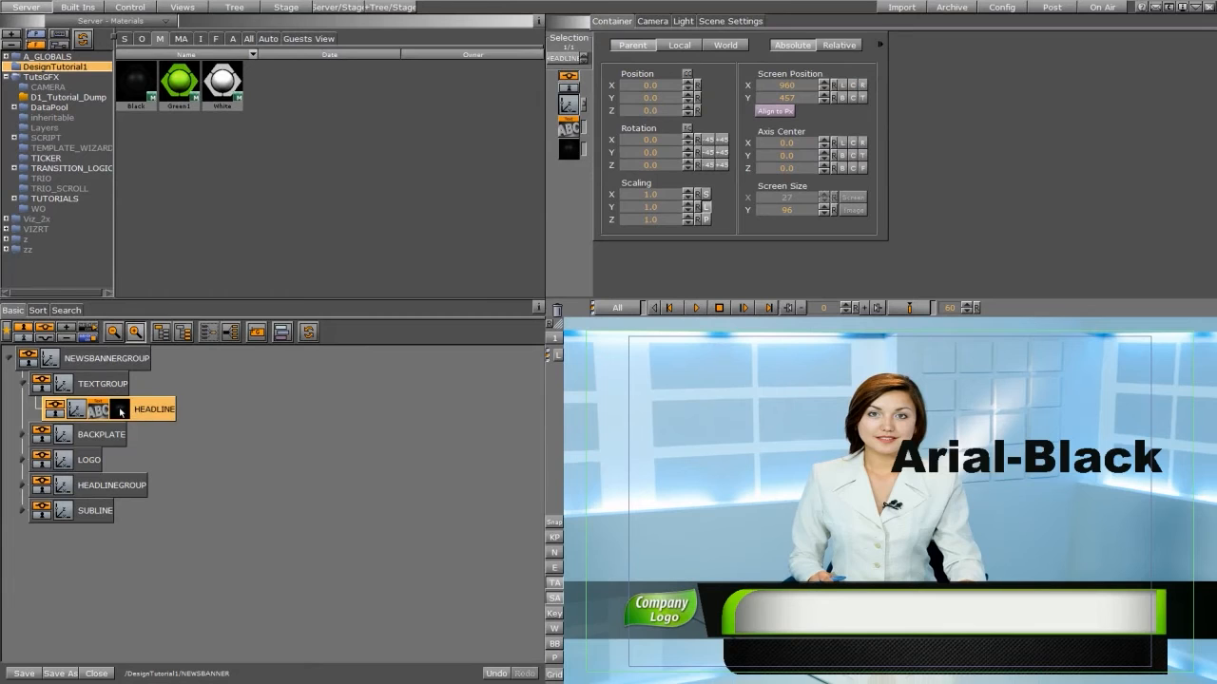
# Replace the HEADLINE container's text with "Headline Text" and set its font type to Texture.
pyautogui.click(98, 410)
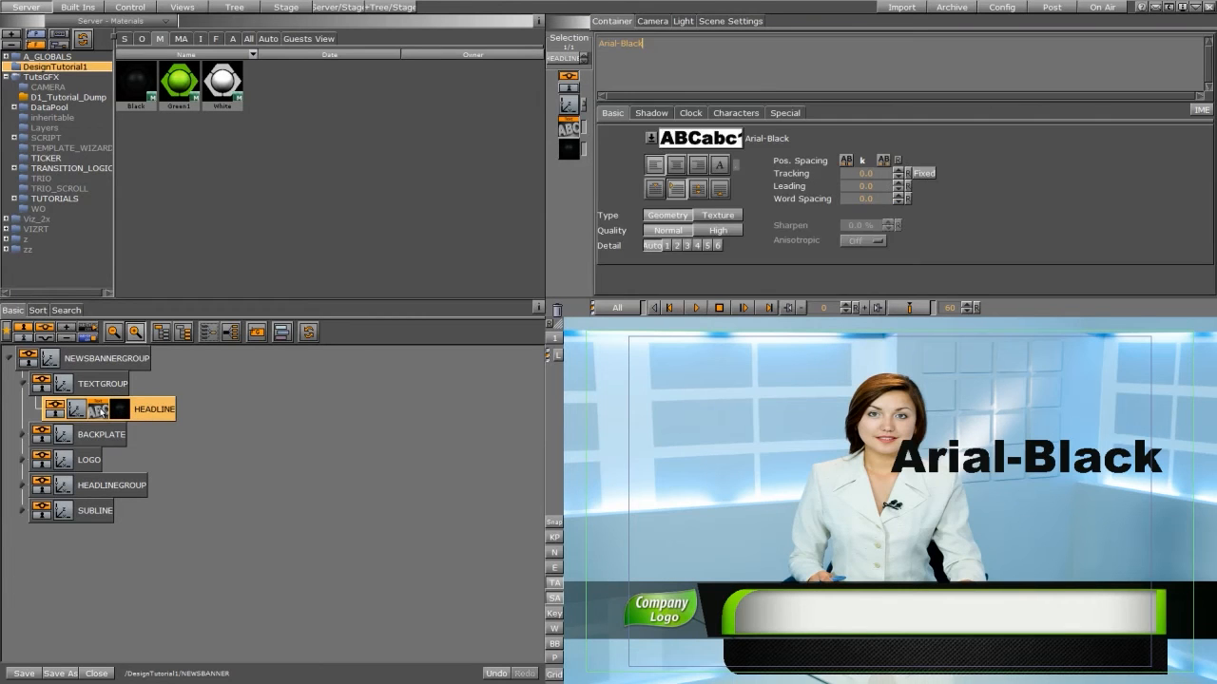
pyautogui.moveTo(645, 43); pyautogui.dragTo(550, 44)
pyautogui.write('He')
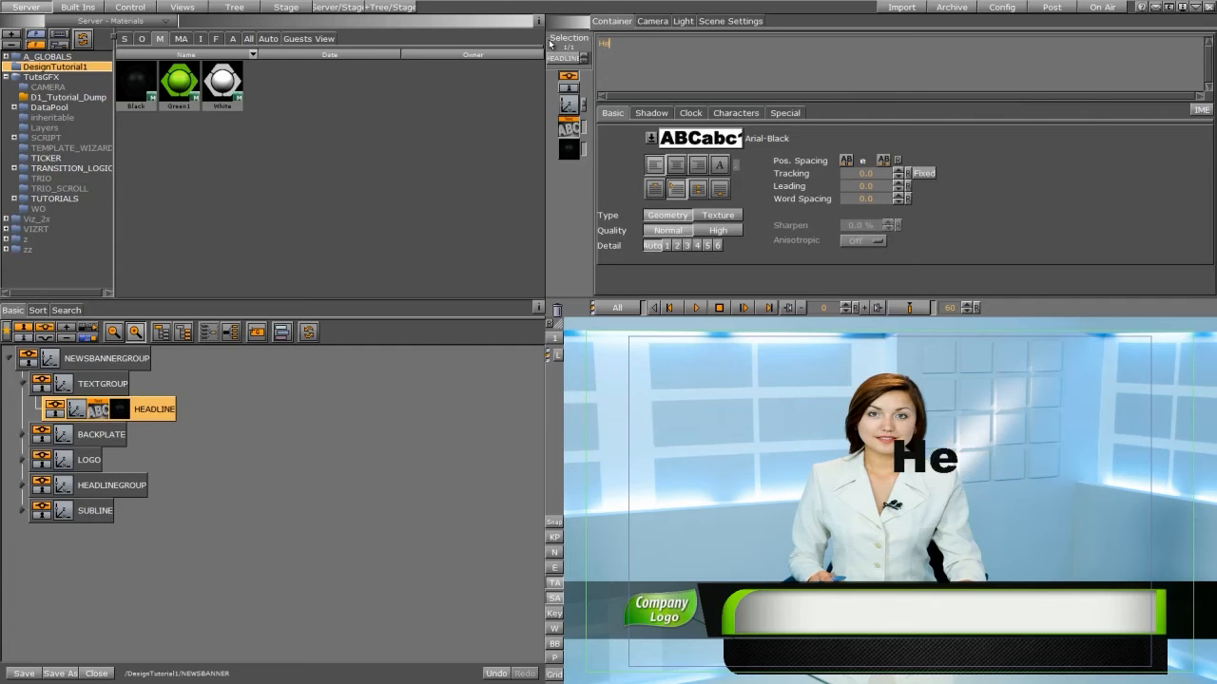
pyautogui.write('adline Text')
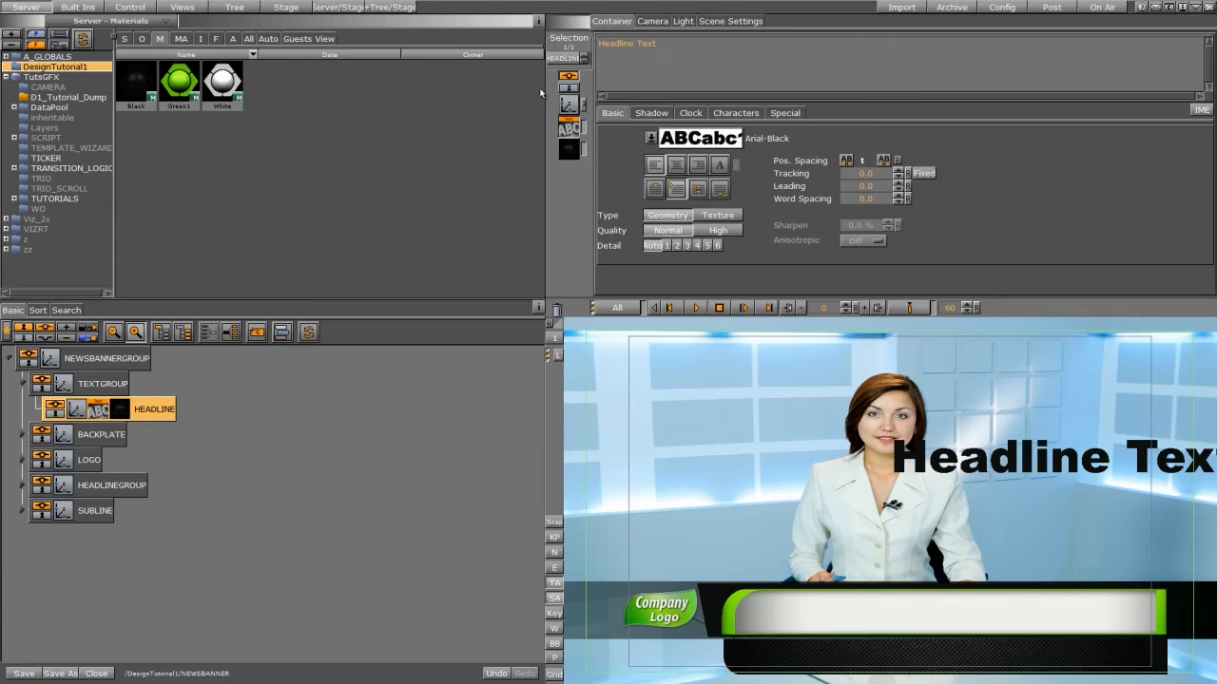
pyautogui.click(715, 217)
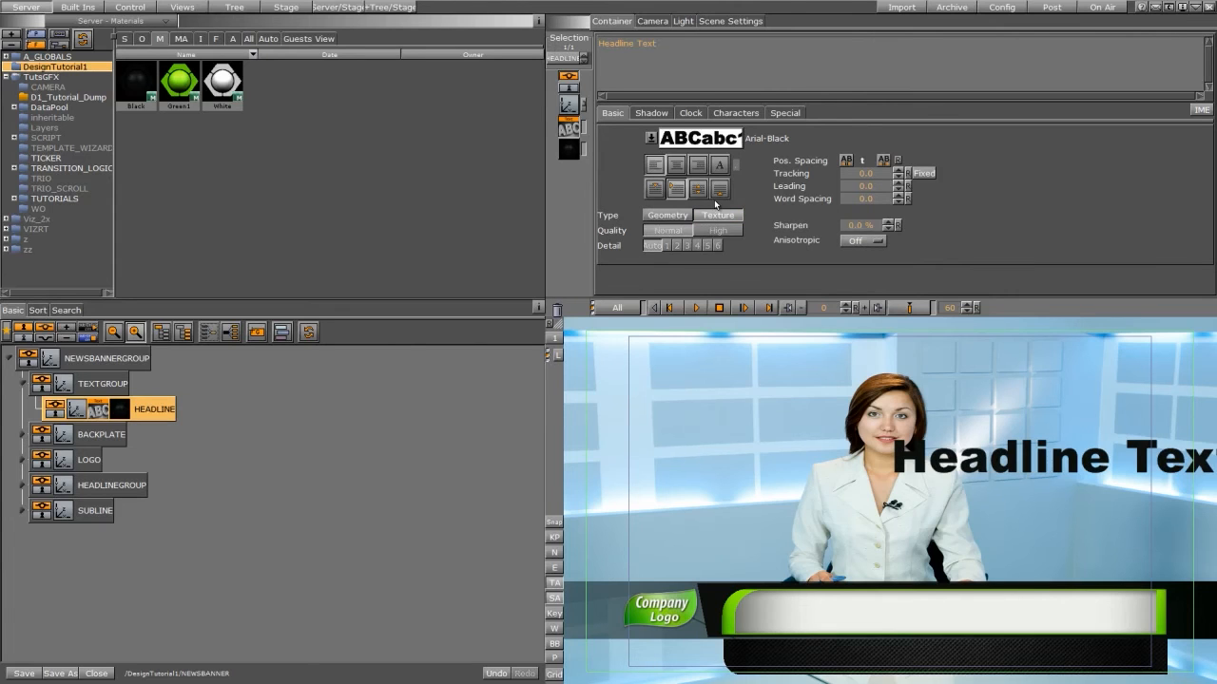
# Place the HEADLINE text on the white headline plate at position X -153, Y -171, Z 2 and scale it to 0.71.
pyautogui.click(567, 104)
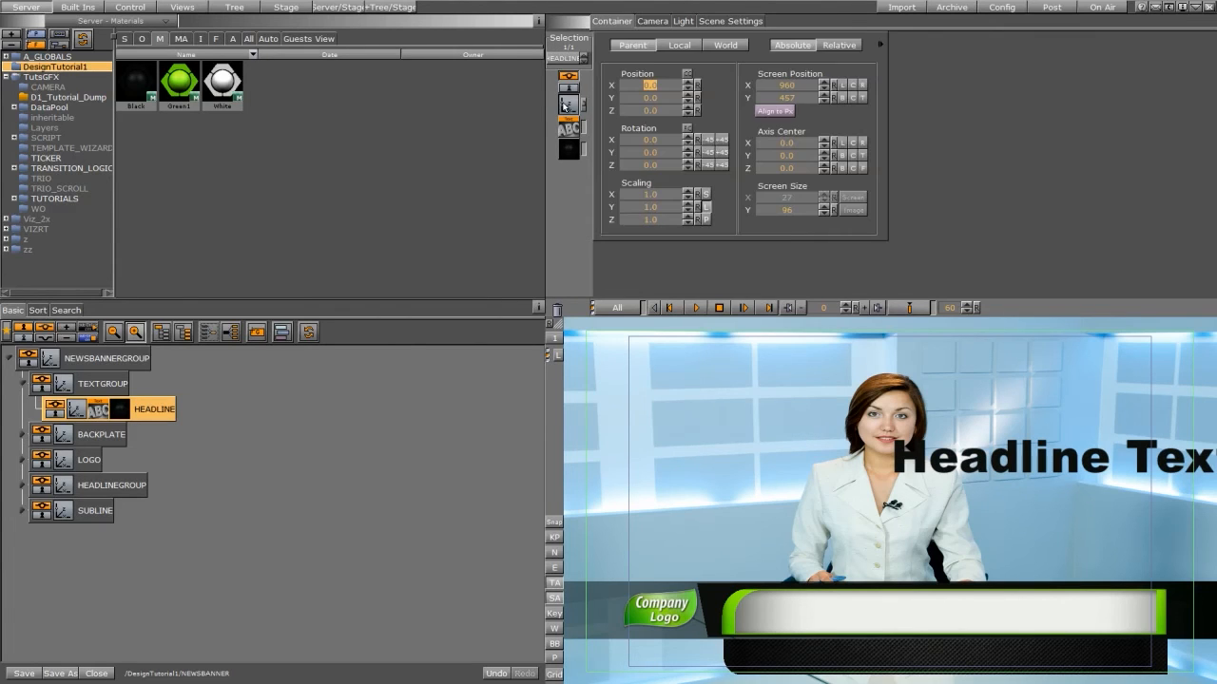
pyautogui.moveTo(661, 86); pyautogui.dragTo(539, 134)
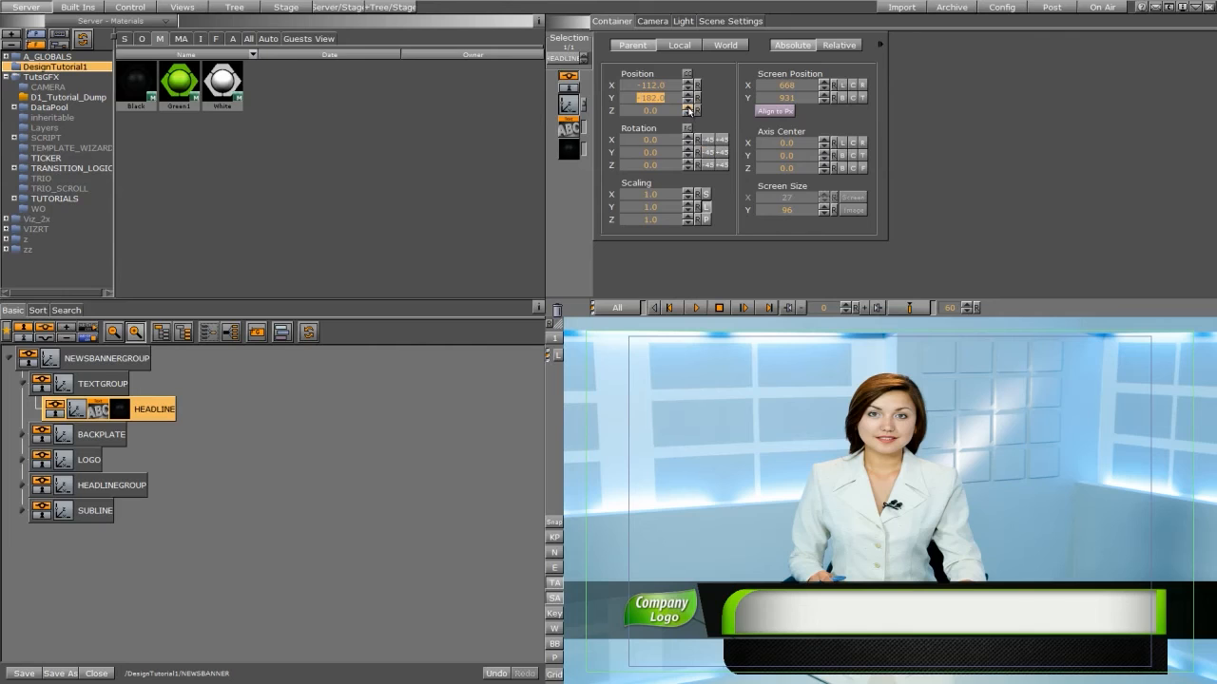
pyautogui.click(688, 108)
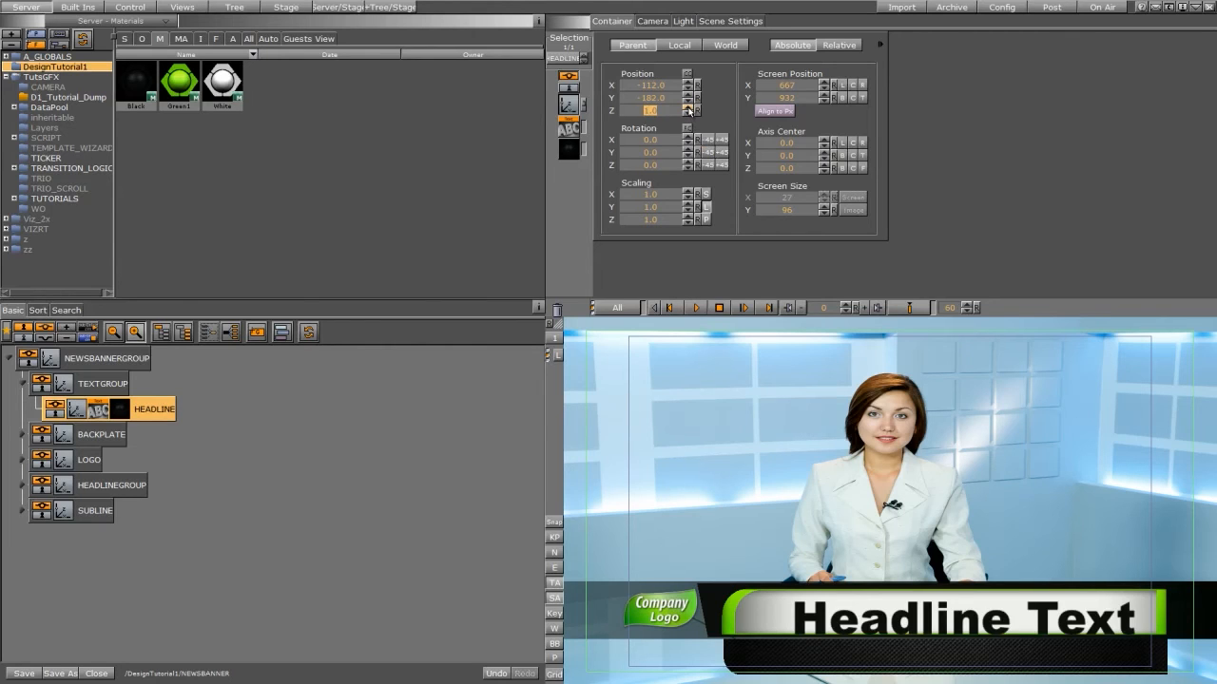
pyautogui.click(687, 108)
pyautogui.moveTo(647, 102); pyautogui.dragTo(656, 130)
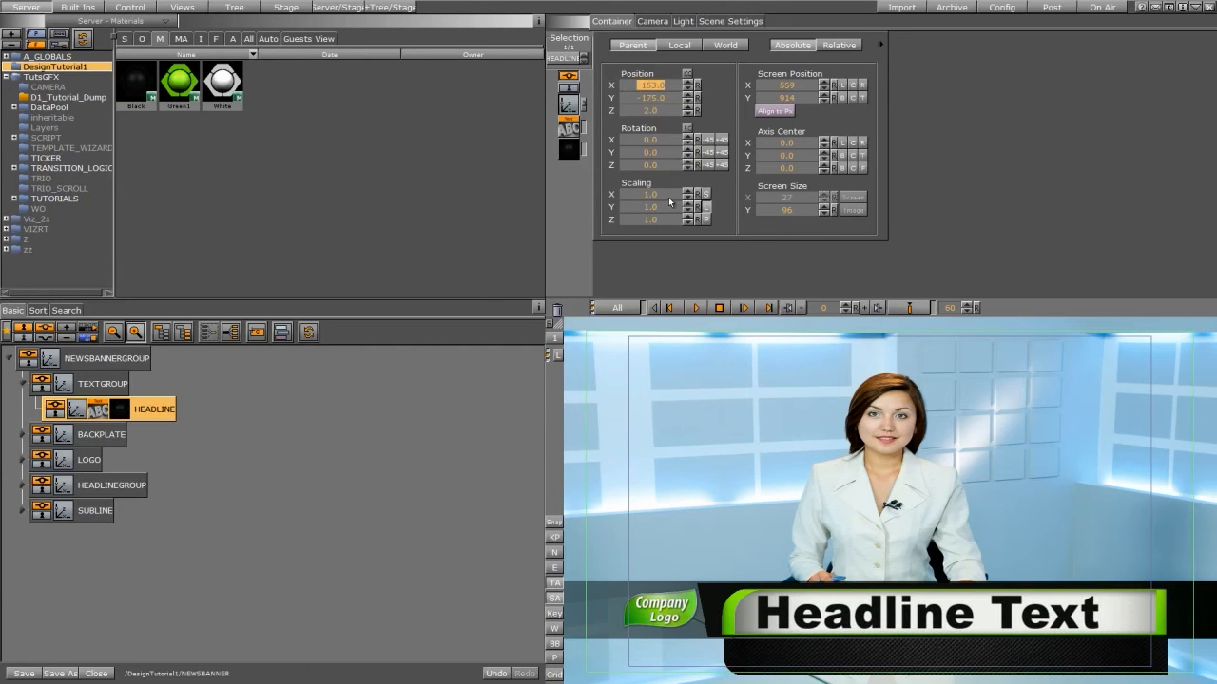
pyautogui.moveTo(669, 202); pyautogui.dragTo(668, 217)
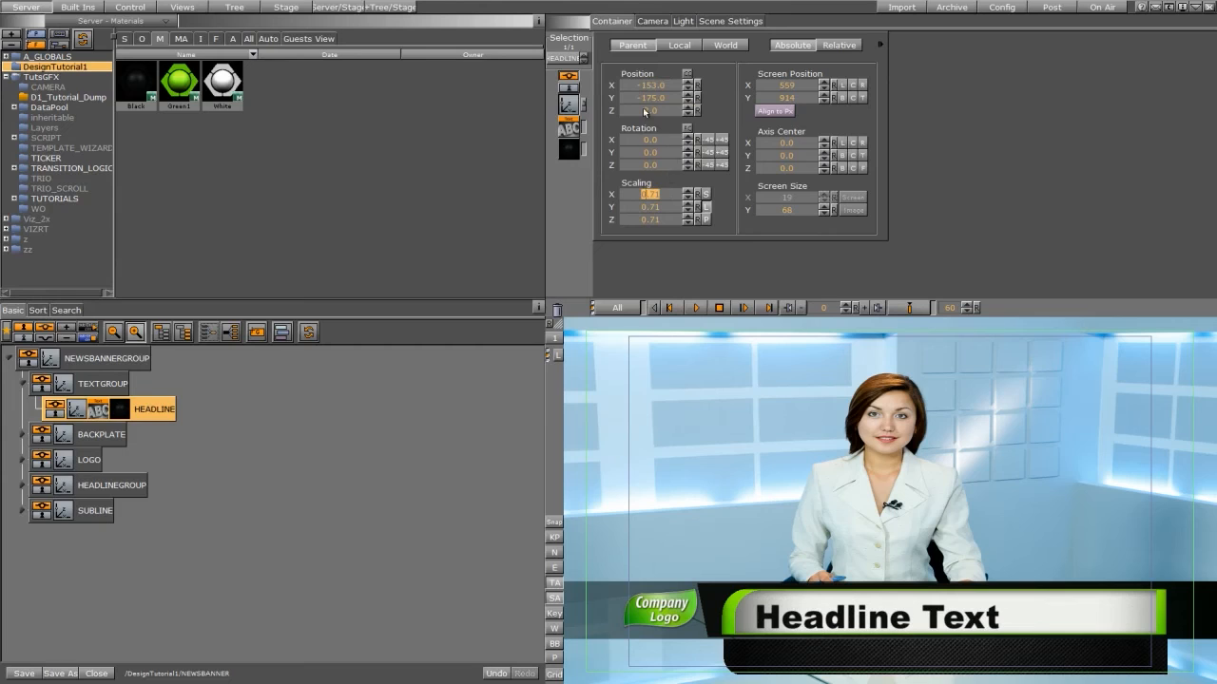
pyautogui.moveTo(644, 102); pyautogui.dragTo(643, 99)
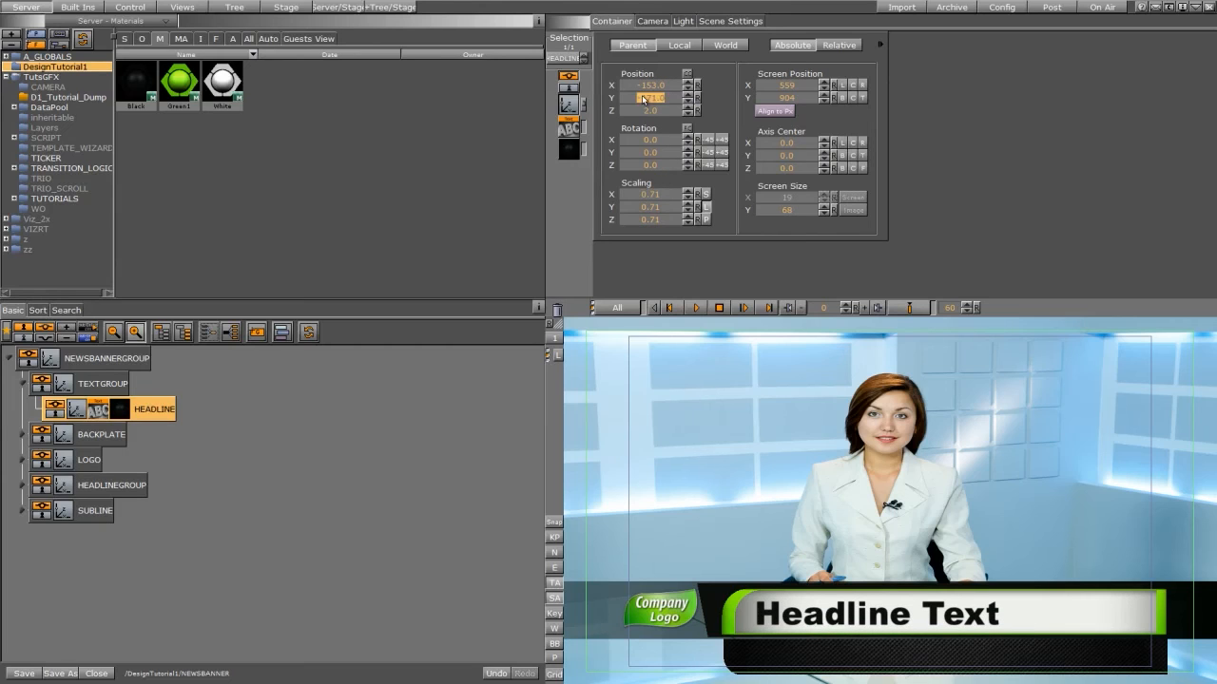
# Add the Maxsize container plugin from the Tools set to the HEADLINE container.
pyautogui.click(72, 8)
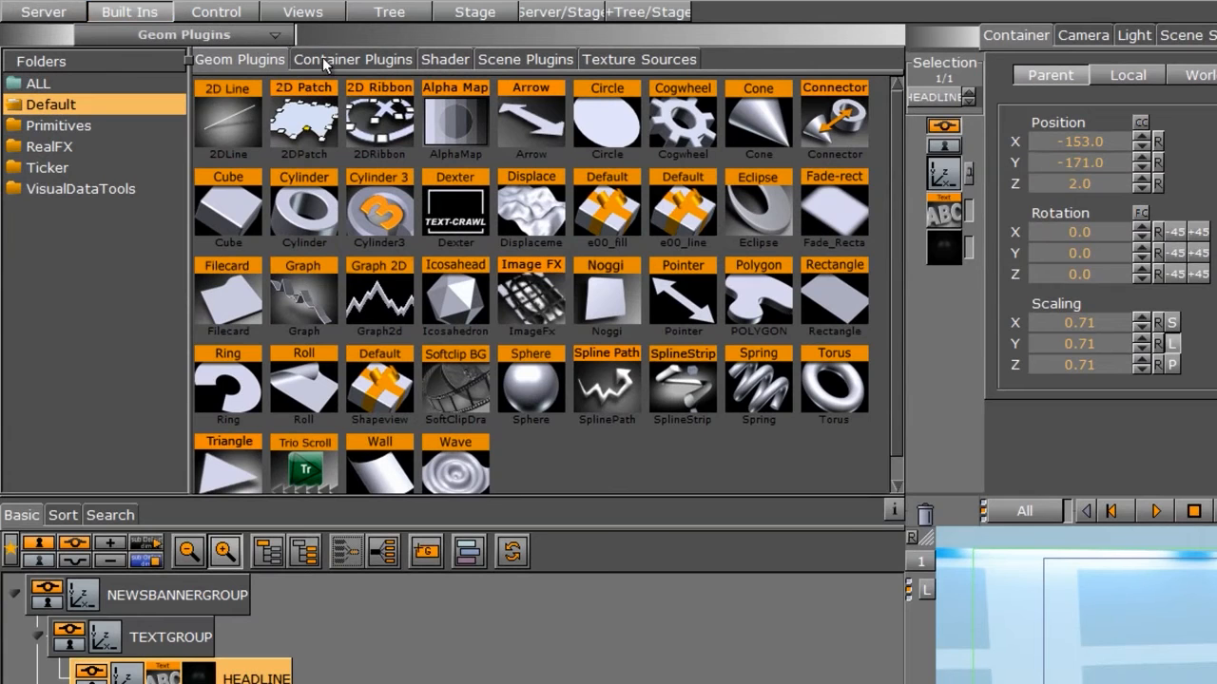
pyautogui.click(323, 59)
pyautogui.scroll(-3, 84, 424)
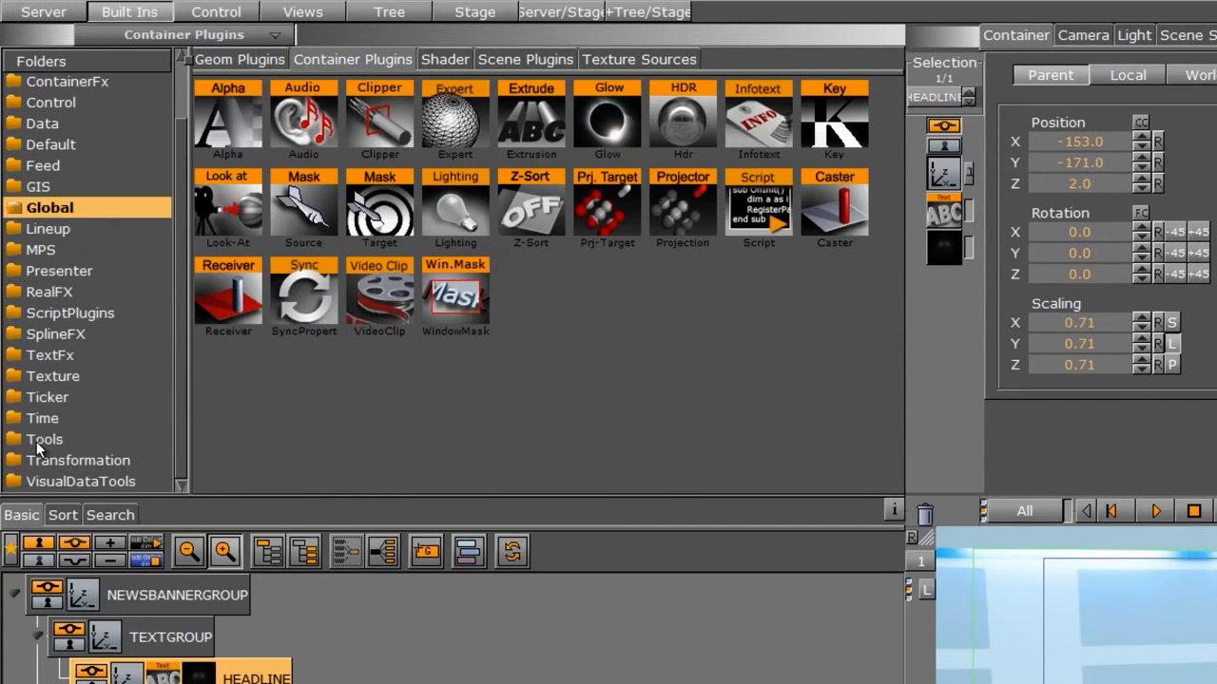
pyautogui.click(89, 441)
pyautogui.moveTo(691, 64); pyautogui.dragTo(256, 546)
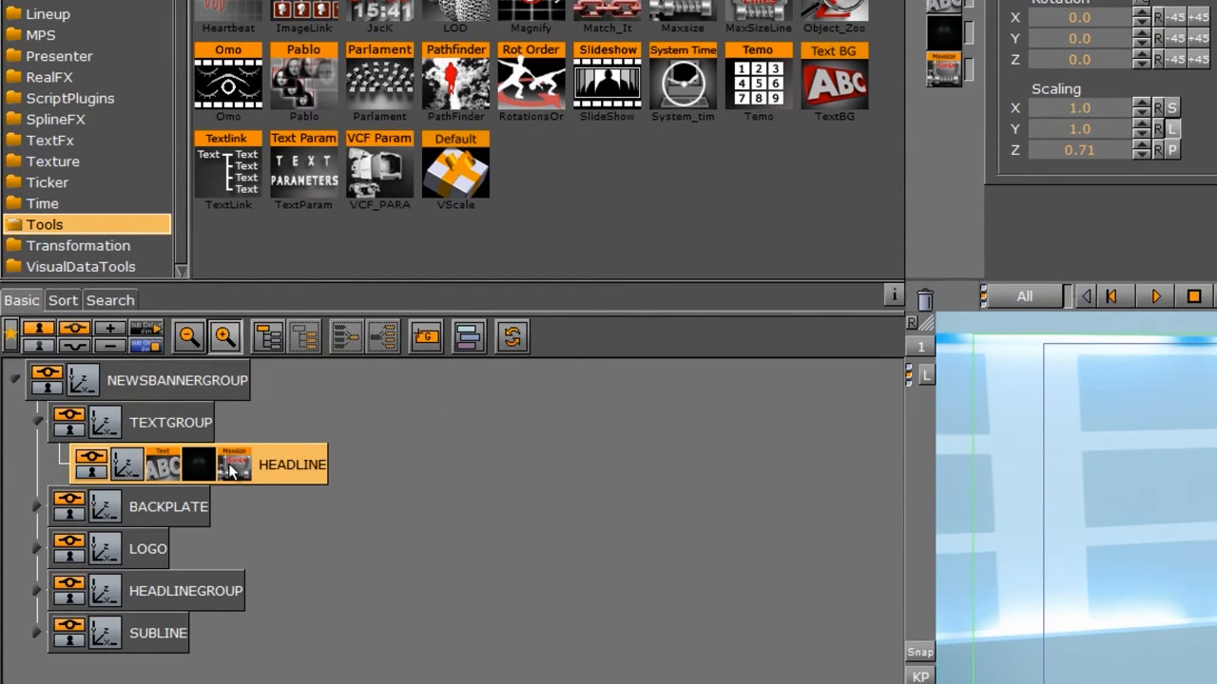
# Set the default x-scale and default y-scale of HEADLINE's Maxsize plugin to 0.7.
pyautogui.click(245, 463)
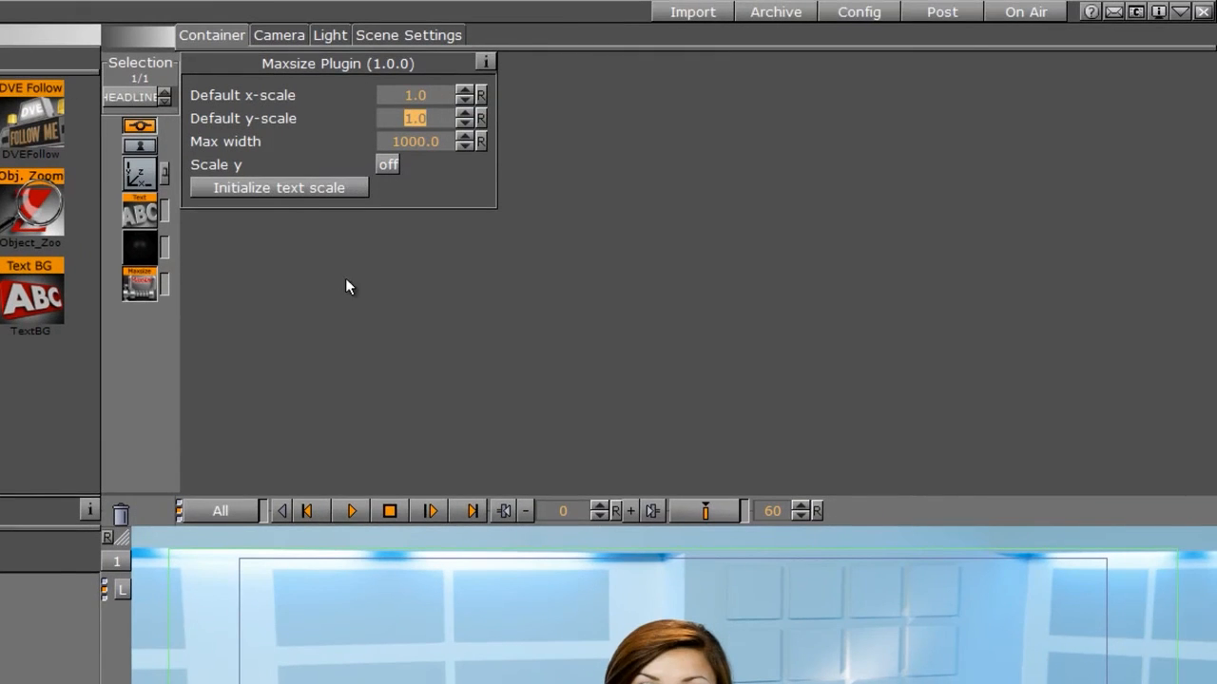
pyautogui.click(464, 101)
pyautogui.click(464, 101)
pyautogui.click(464, 100)
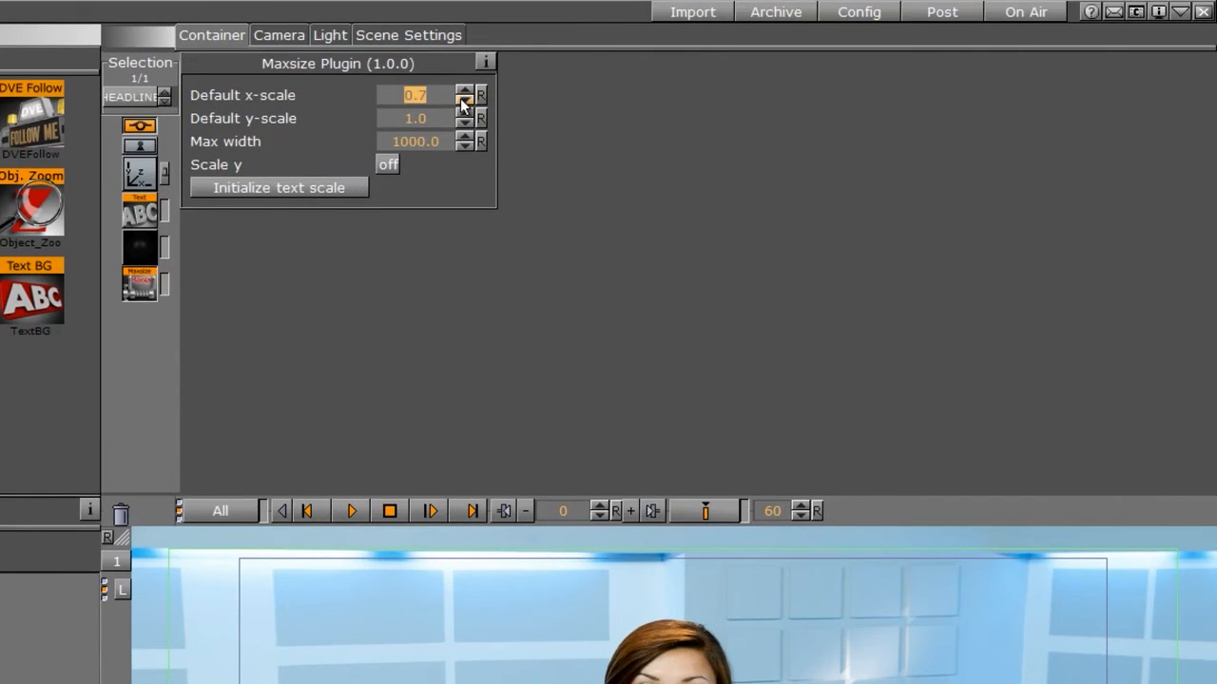
pyautogui.click(464, 101)
pyautogui.doubleClick(464, 123)
pyautogui.click(464, 124)
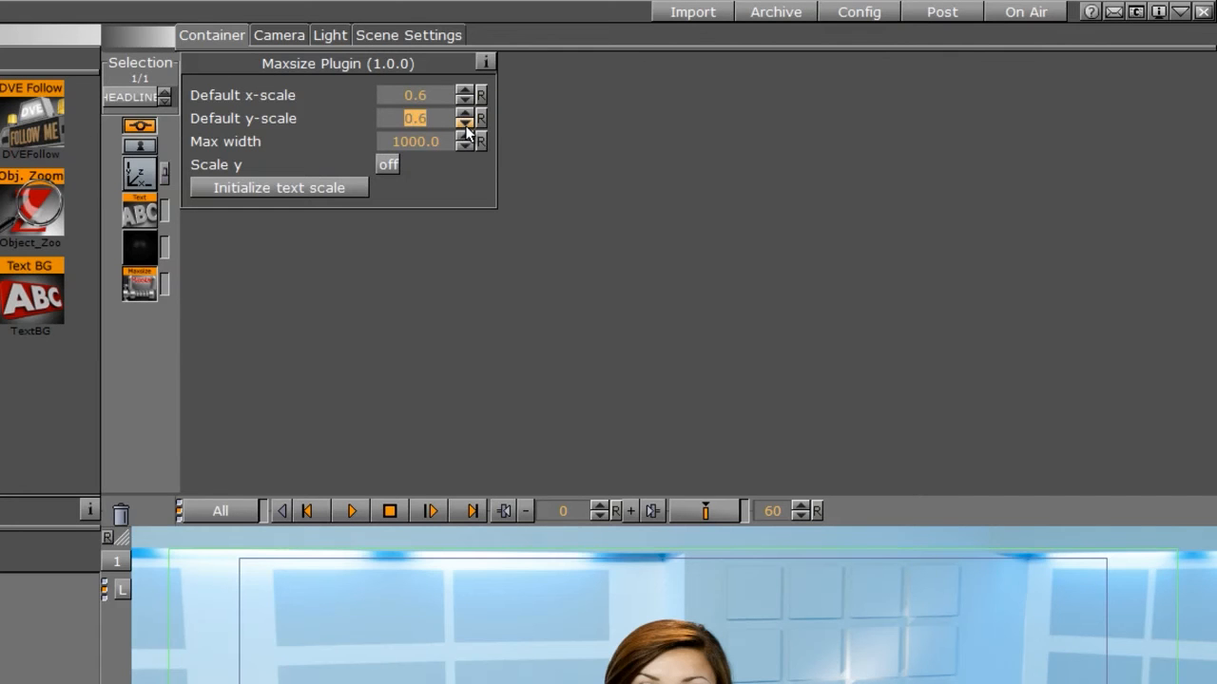
pyautogui.click(464, 114)
pyautogui.click(464, 89)
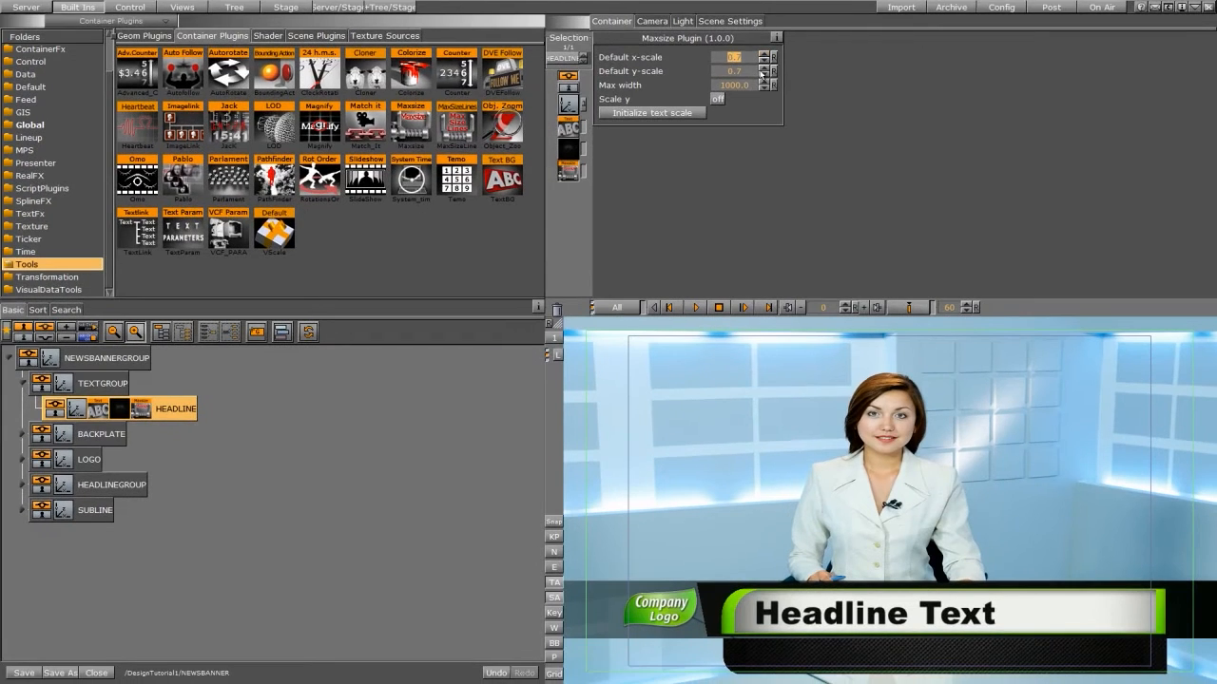
# Set the max width of HEADLINE's Maxsize plugin to 750.
pyautogui.click(485, 133)
pyautogui.write('750')
pyautogui.press('Return')
# Append the filler "dfsdafdsafds" to the headline text and reduce the Maxsize max width to 630 to fit the plate.
pyautogui.click(570, 130)
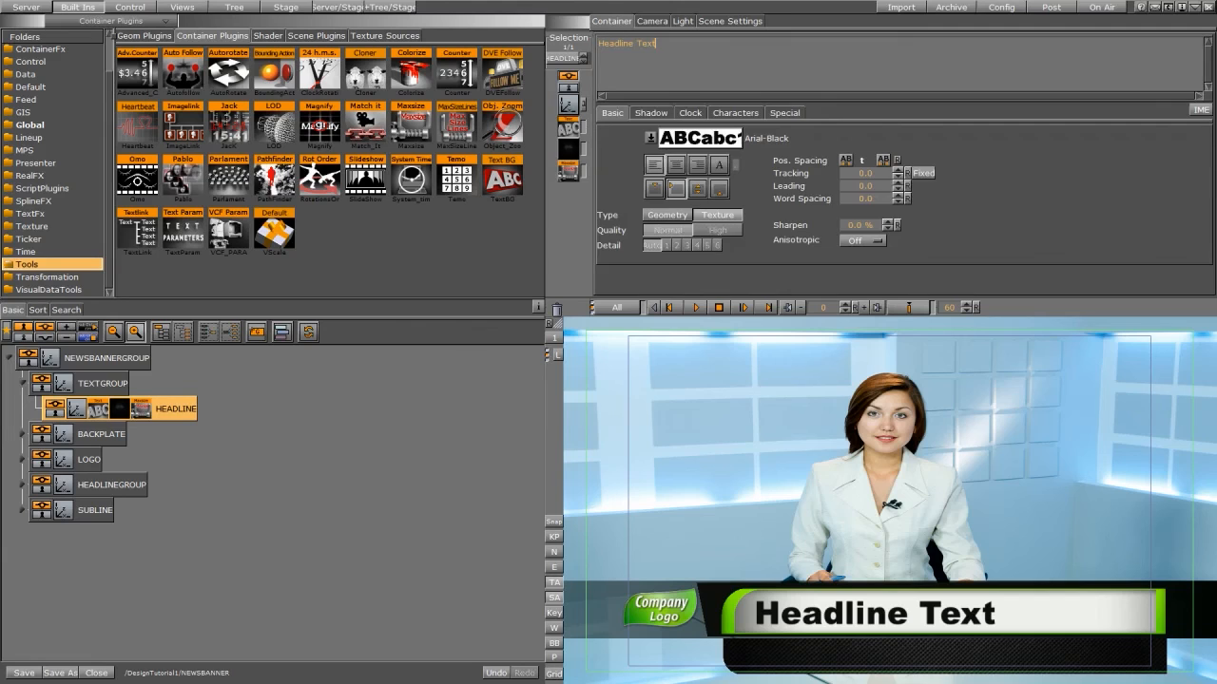
pyautogui.write('dfsdafdsafds')
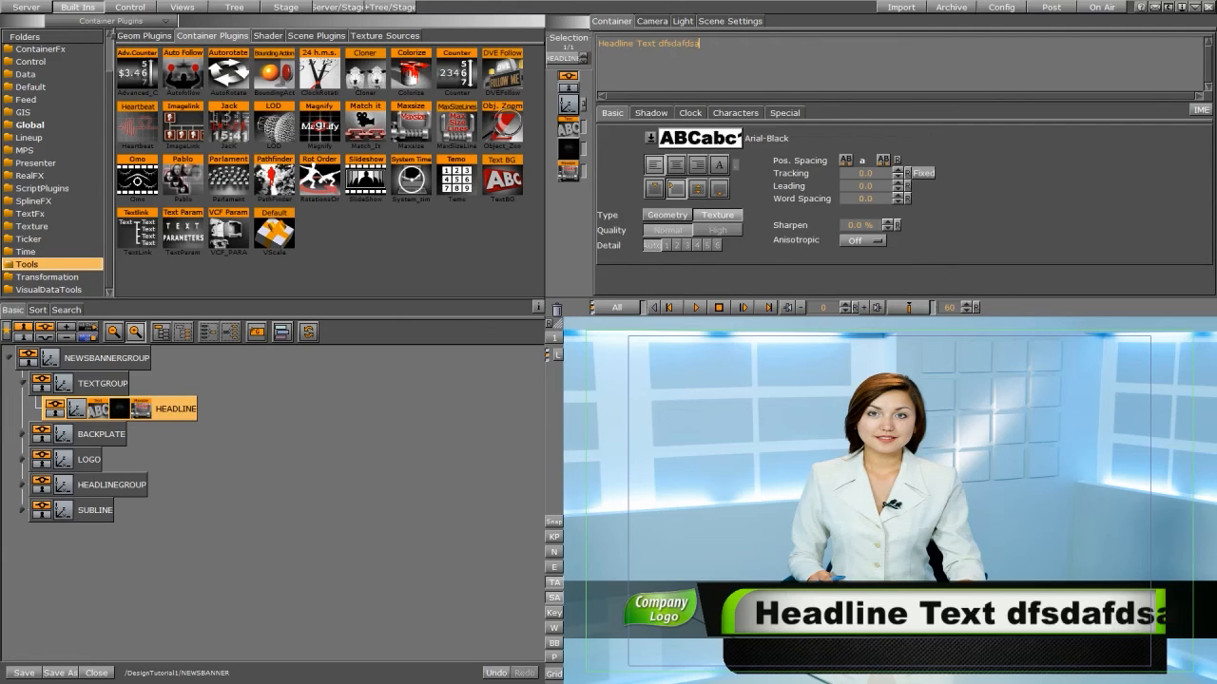
pyautogui.click(568, 173)
pyautogui.moveTo(746, 85); pyautogui.dragTo(717, 100)
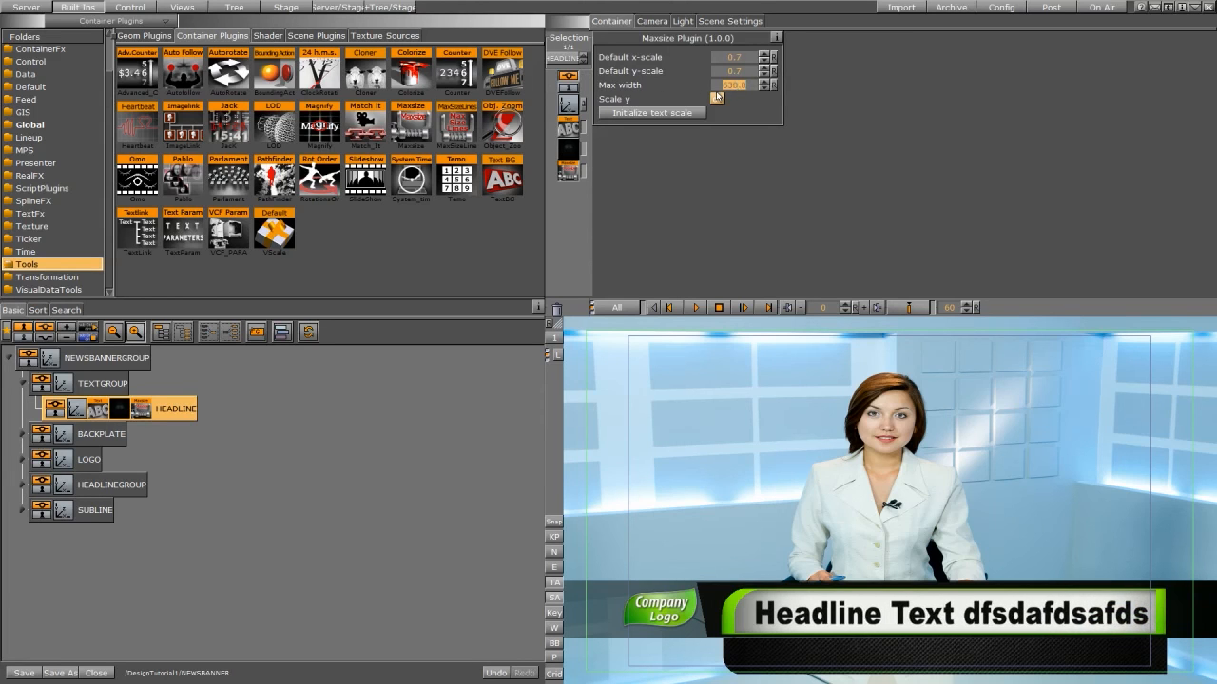
# Replace the filler after "Headline Text" with a much longer random string to test the width limit.
pyautogui.click(567, 127)
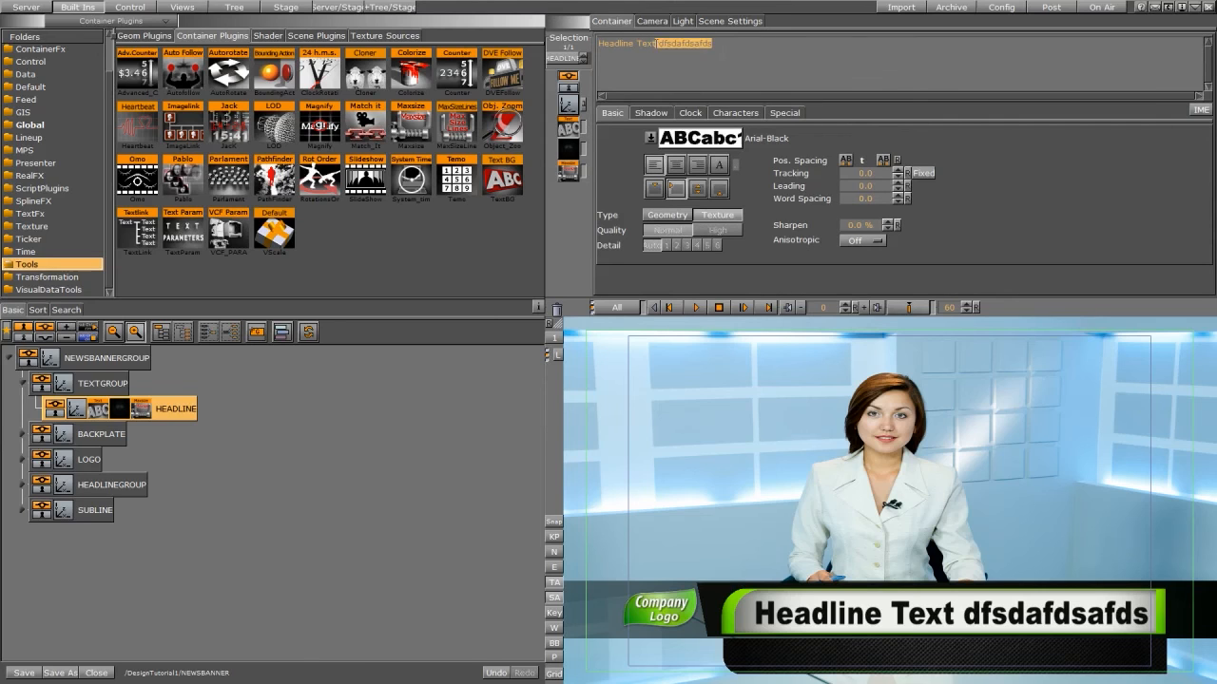
pyautogui.press('BackSpace')
pyautogui.write('dsafdsafsdfadsfads')
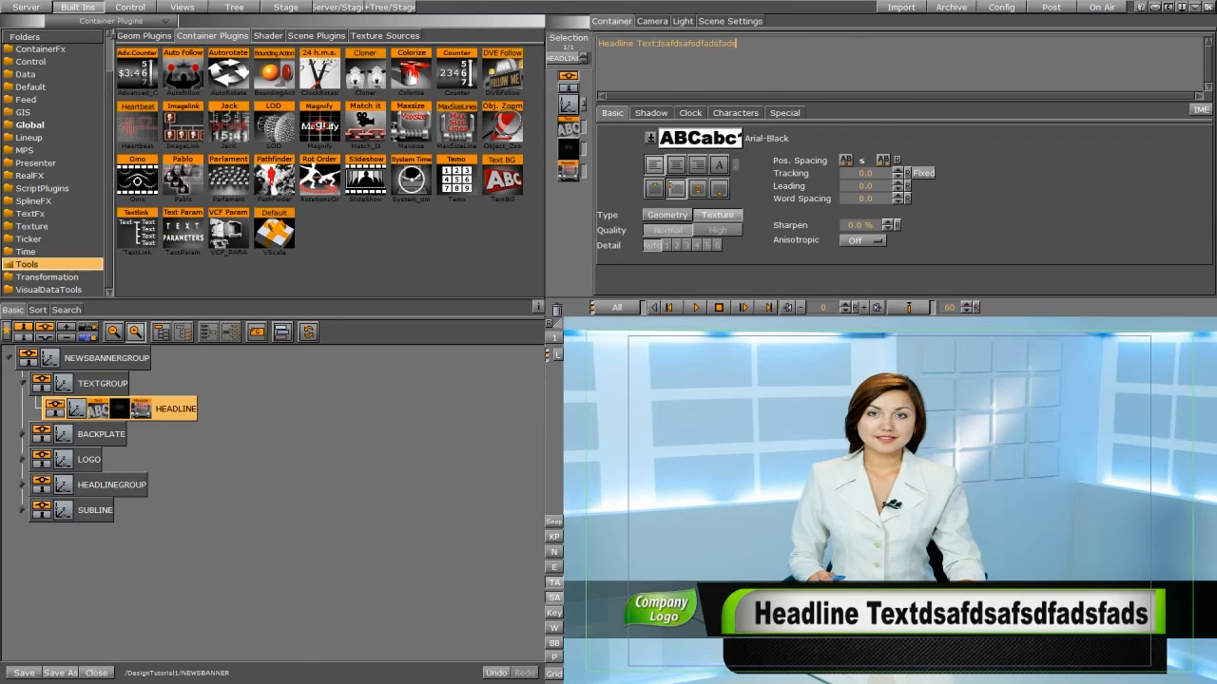
pyautogui.write('fadsfadsffdsafsad')
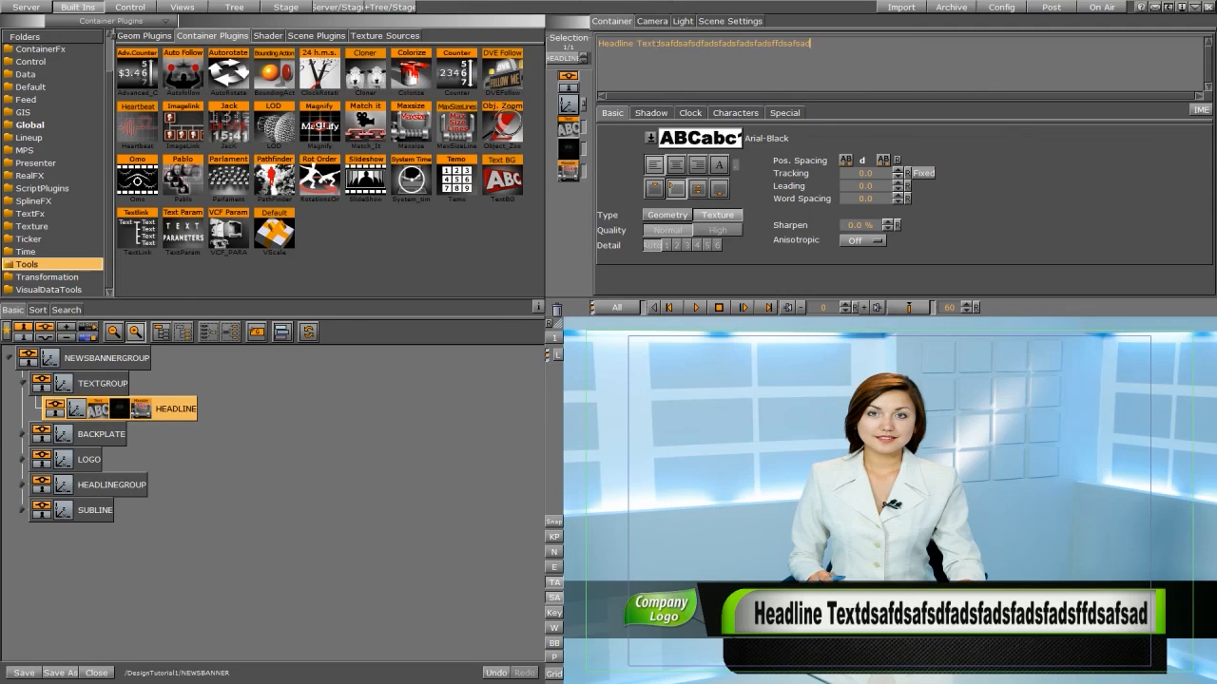
# Delete the filler characters from the HEADLINE text, leaving only "Headline Text".
pyautogui.press('BackSpace')
pyautogui.press('BackSpace')
pyautogui.press('BackSpace')
pyautogui.press('BackSpace')
pyautogui.press('BackSpace')
pyautogui.press('BackSpace')
pyautogui.press('BackSpace')
pyautogui.press('BackSpace')
pyautogui.press('BackSpace')
pyautogui.press('BackSpace')
pyautogui.press('BackSpace')
pyautogui.press('BackSpace')
pyautogui.press('BackSpace')
pyautogui.press('BackSpace')
pyautogui.press('BackSpace')
pyautogui.press('BackSpace')
pyautogui.press('BackSpace')
pyautogui.press('BackSpace')
pyautogui.press('BackSpace')
pyautogui.press('BackSpace')
pyautogui.press('BackSpace')
pyautogui.press('BackSpace')
pyautogui.press('BackSpace')
pyautogui.press('BackSpace')
pyautogui.press('BackSpace')
pyautogui.press('BackSpace')
pyautogui.press('BackSpace')
pyautogui.press('BackSpace')
pyautogui.press('BackSpace')
pyautogui.press('BackSpace')
pyautogui.press('BackSpace')
pyautogui.press('BackSpace')
pyautogui.press('BackSpace')
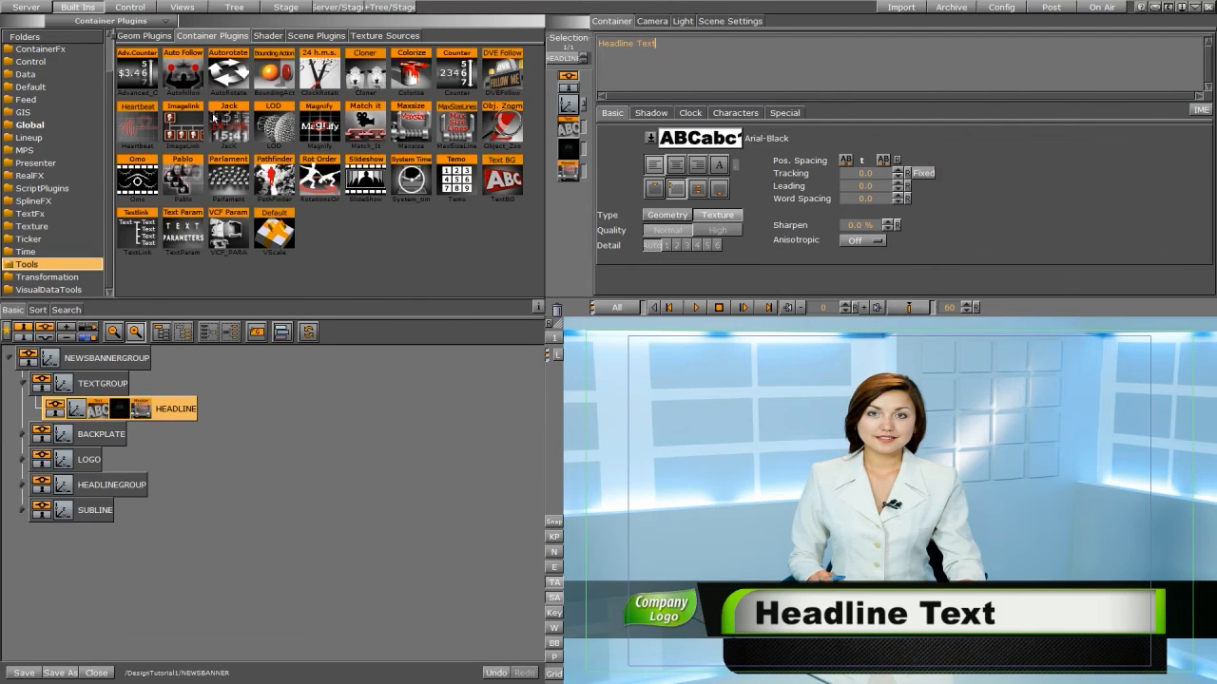
# Add an Arial-Black text container inside TEXTGROUP and rename it subline.
pyautogui.click(38, 9)
pyautogui.click(215, 39)
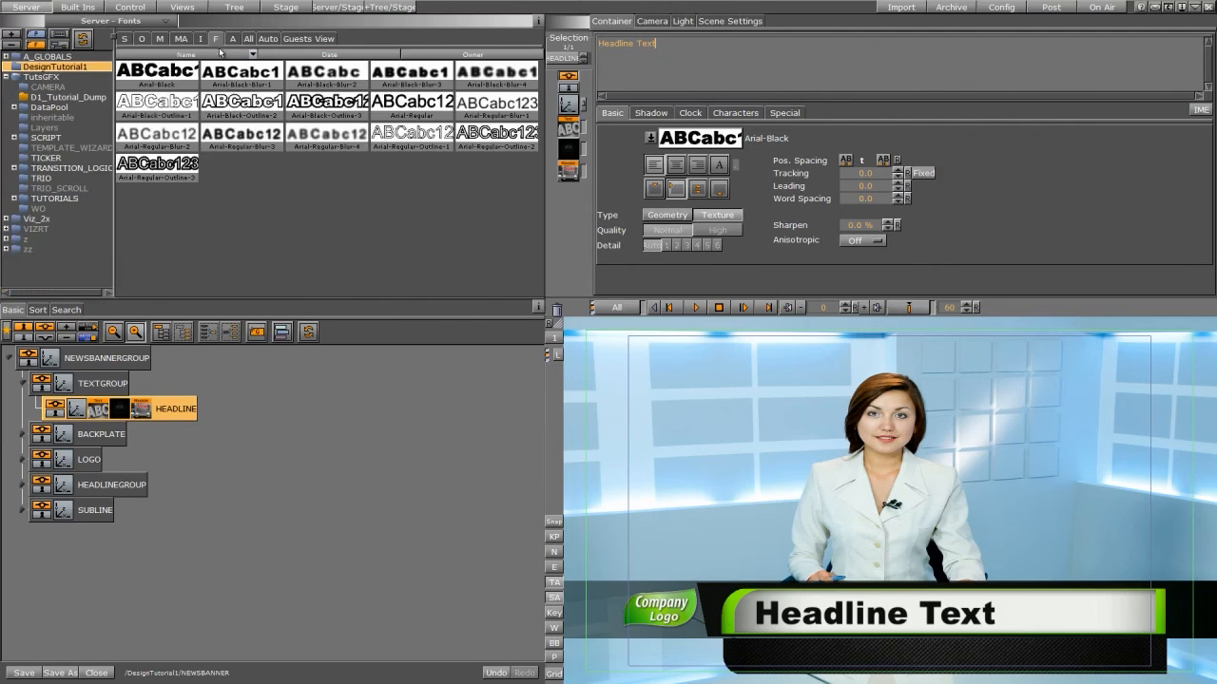
pyautogui.moveTo(163, 79); pyautogui.dragTo(145, 382)
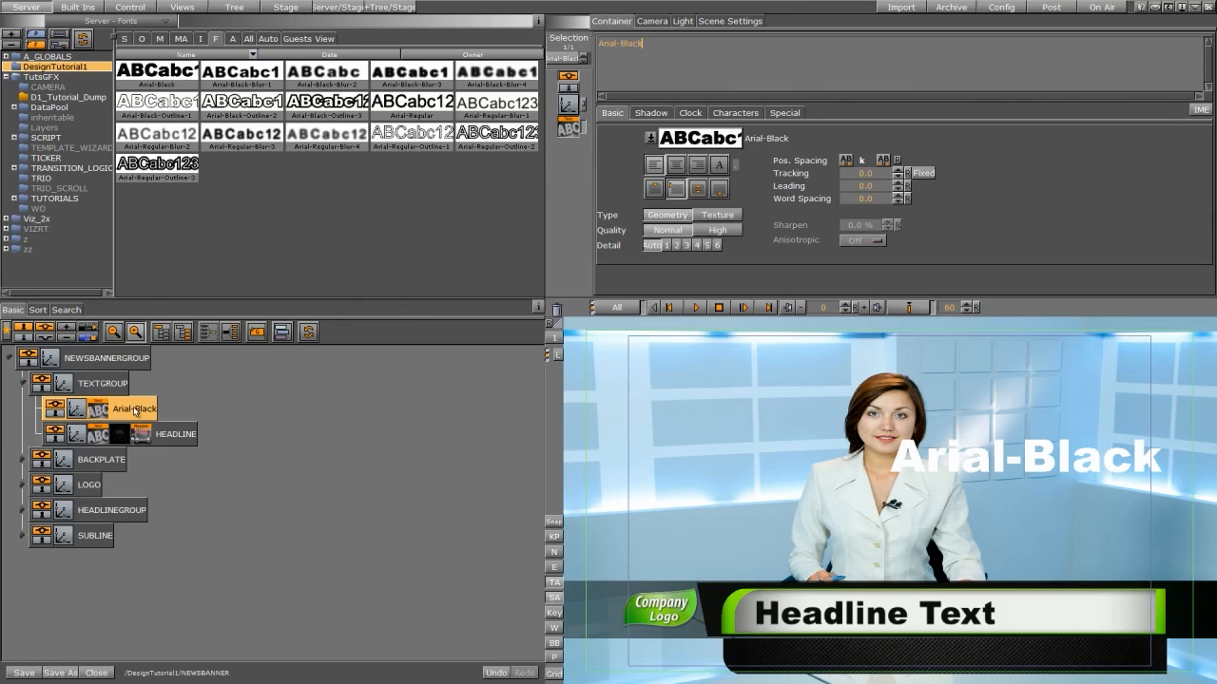
pyautogui.doubleClick(135, 408)
pyautogui.press('BackSpace')
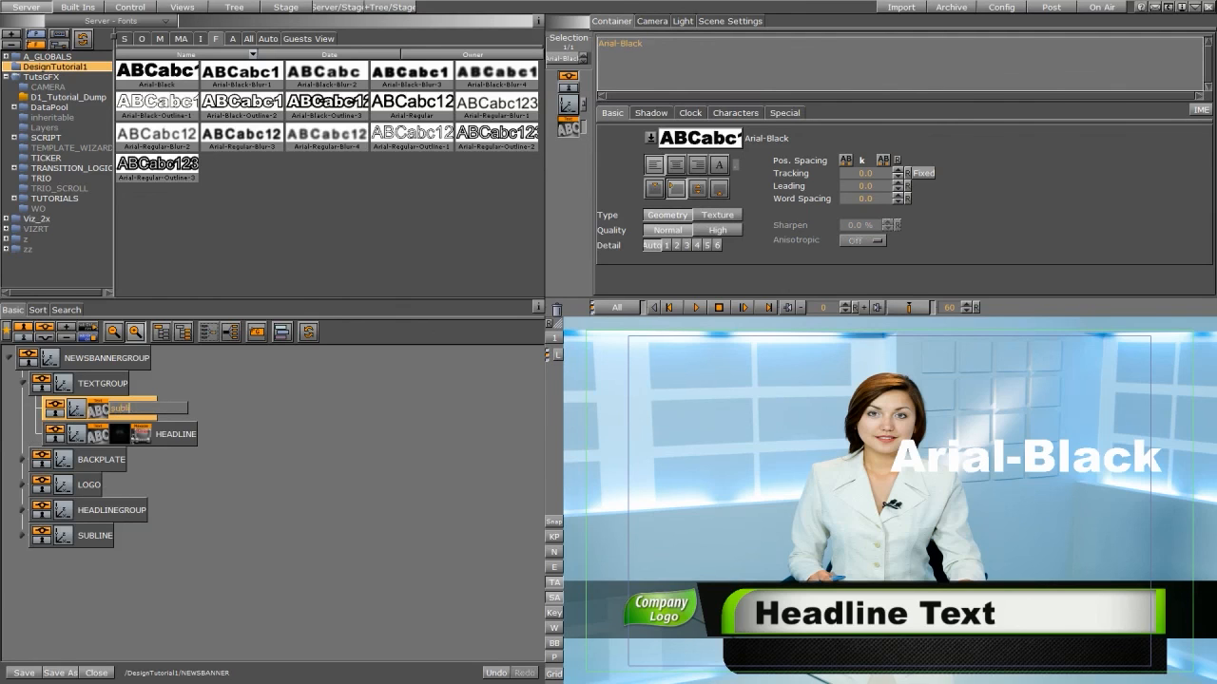
pyautogui.write('subline')
pyautogui.press('Return')
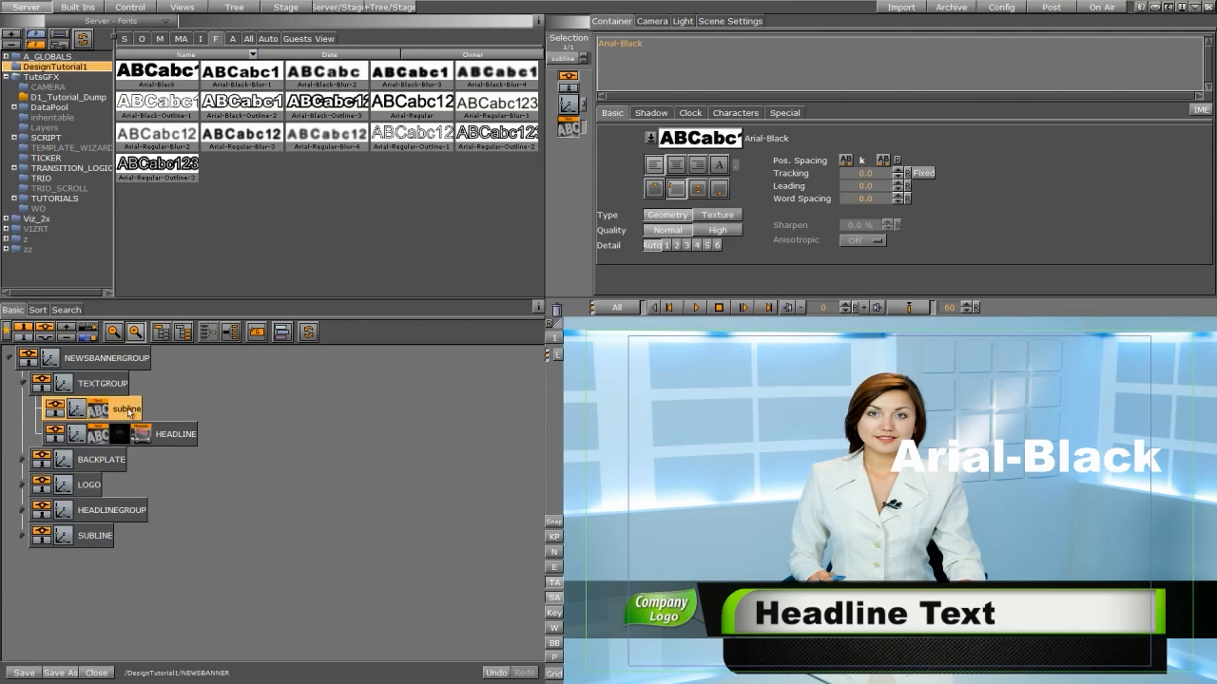
# Place the subline text on the dark plate at position X about -149, Y -216, Z 1 and scale it to 0.61.
pyautogui.click(77, 408)
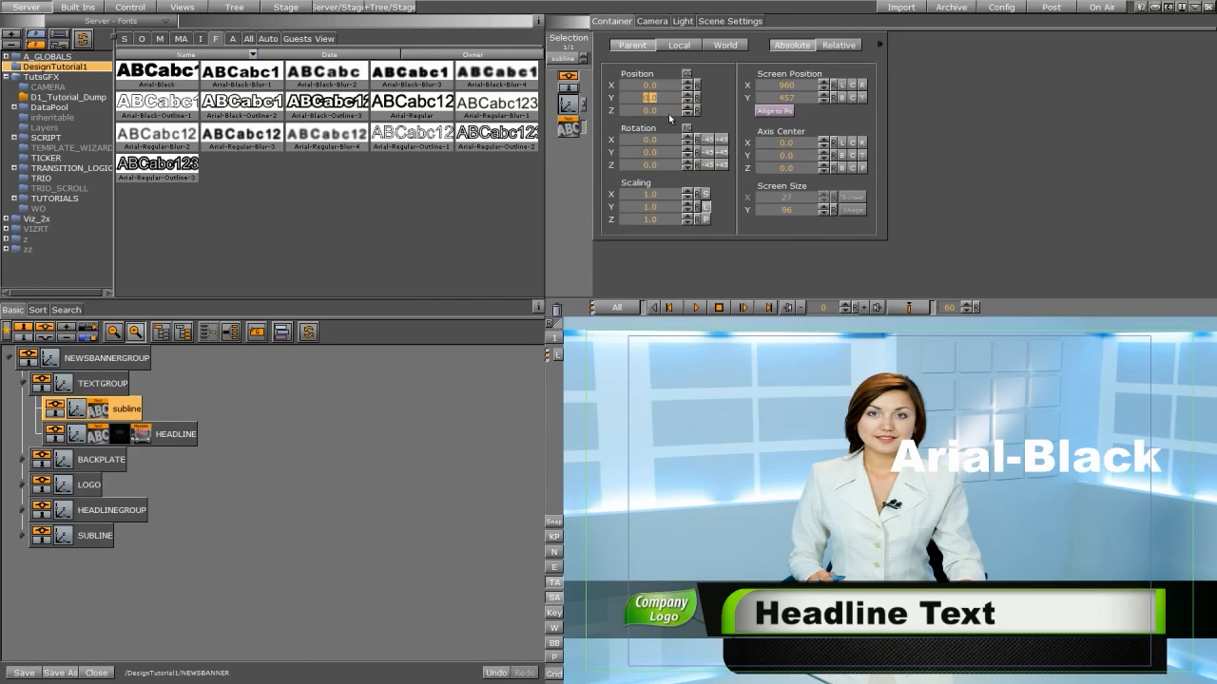
pyautogui.write('-150')
pyautogui.press('Return')
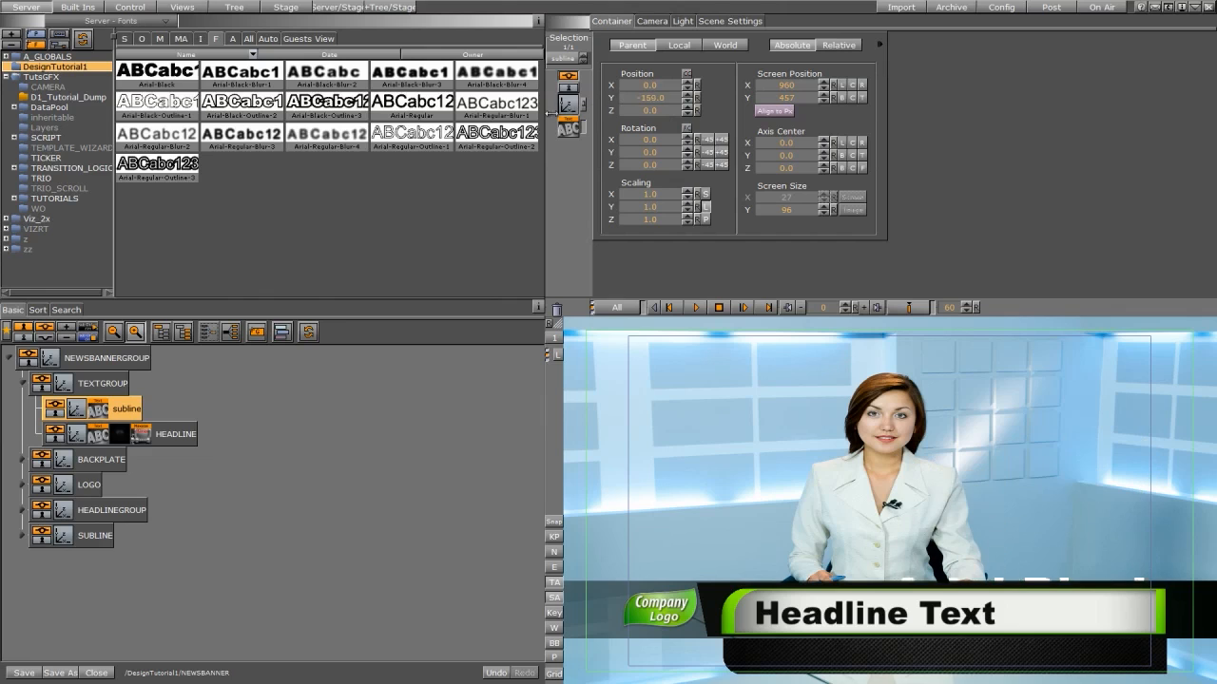
pyautogui.moveTo(552, 114); pyautogui.dragTo(528, 122)
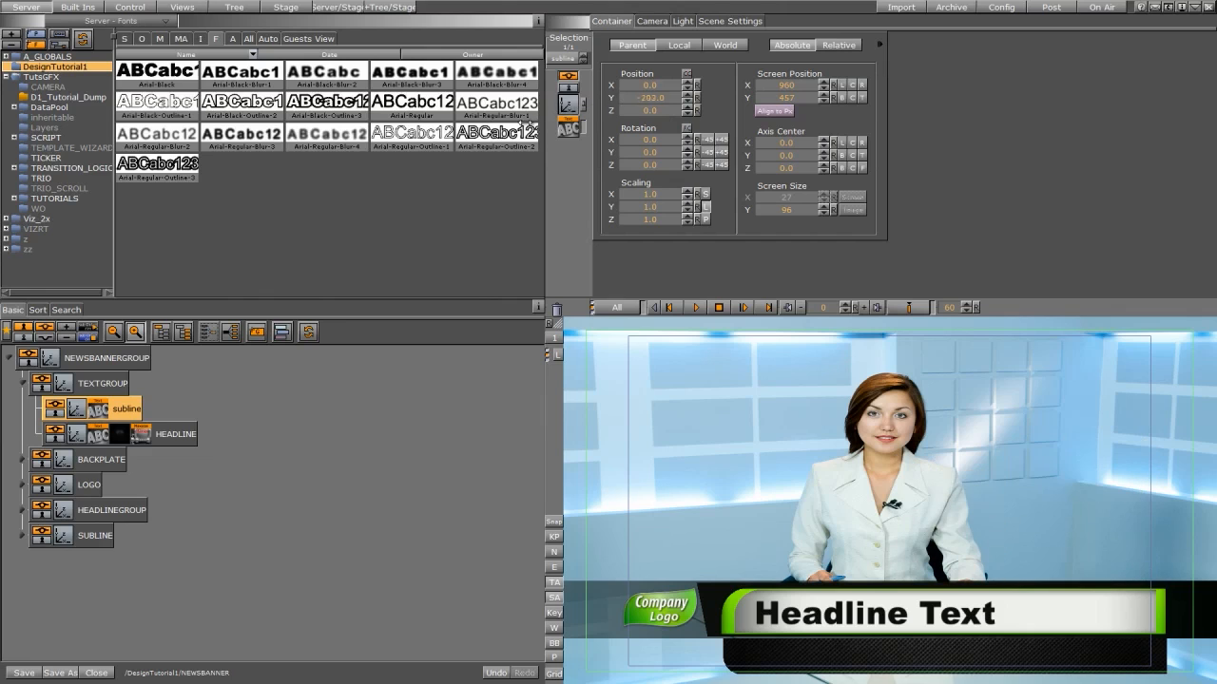
pyautogui.click(687, 107)
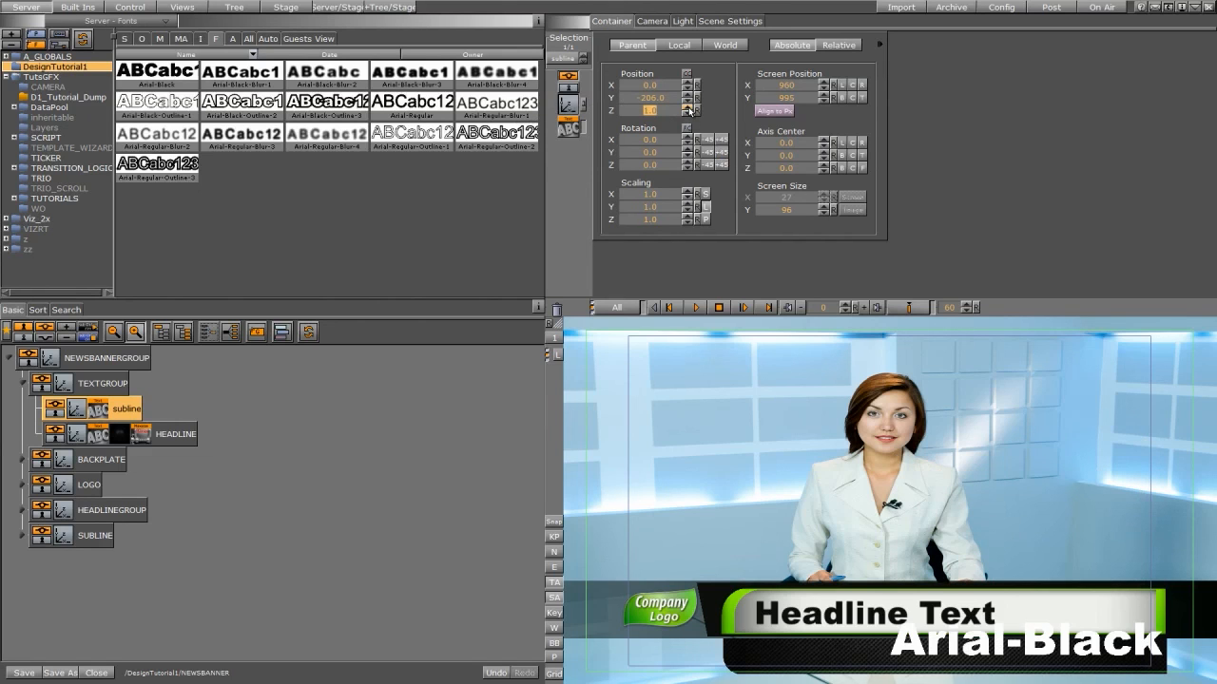
pyautogui.moveTo(662, 85)
pyautogui.mouseDown()
pyautogui.moveTo(628, 115)
pyautogui.moveTo(649, 103)
pyautogui.mouseUp()
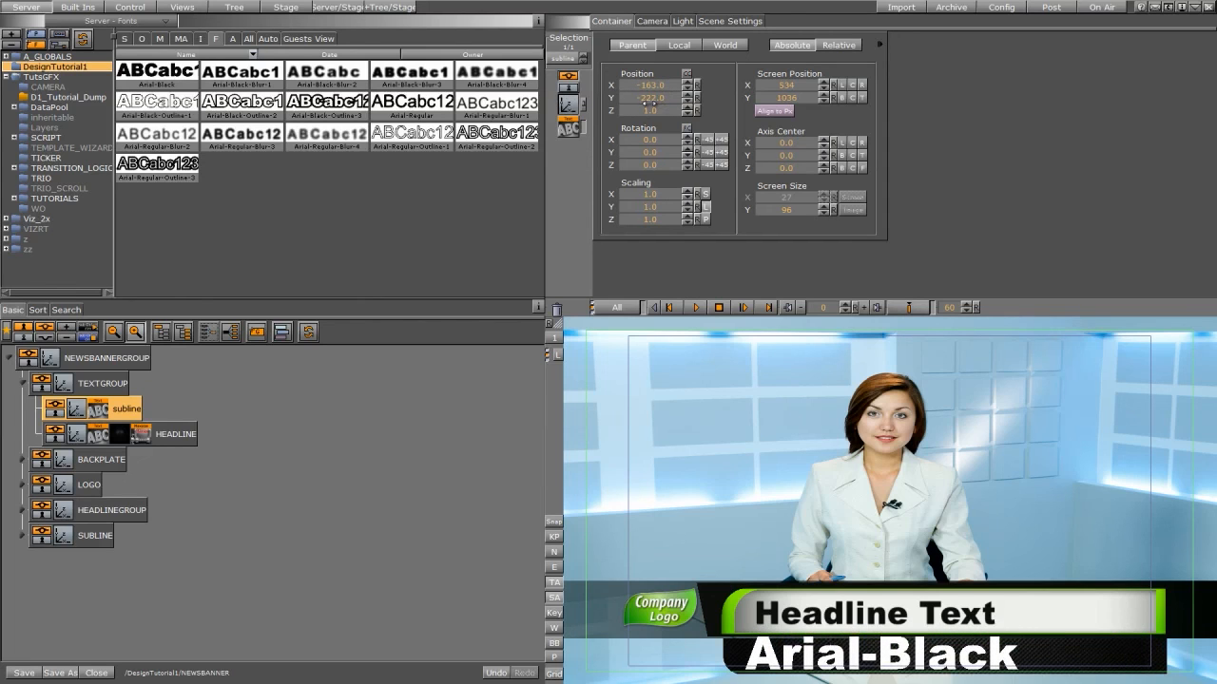
pyautogui.moveTo(667, 194); pyautogui.dragTo(644, 202)
pyautogui.moveTo(646, 106); pyautogui.dragTo(655, 84)
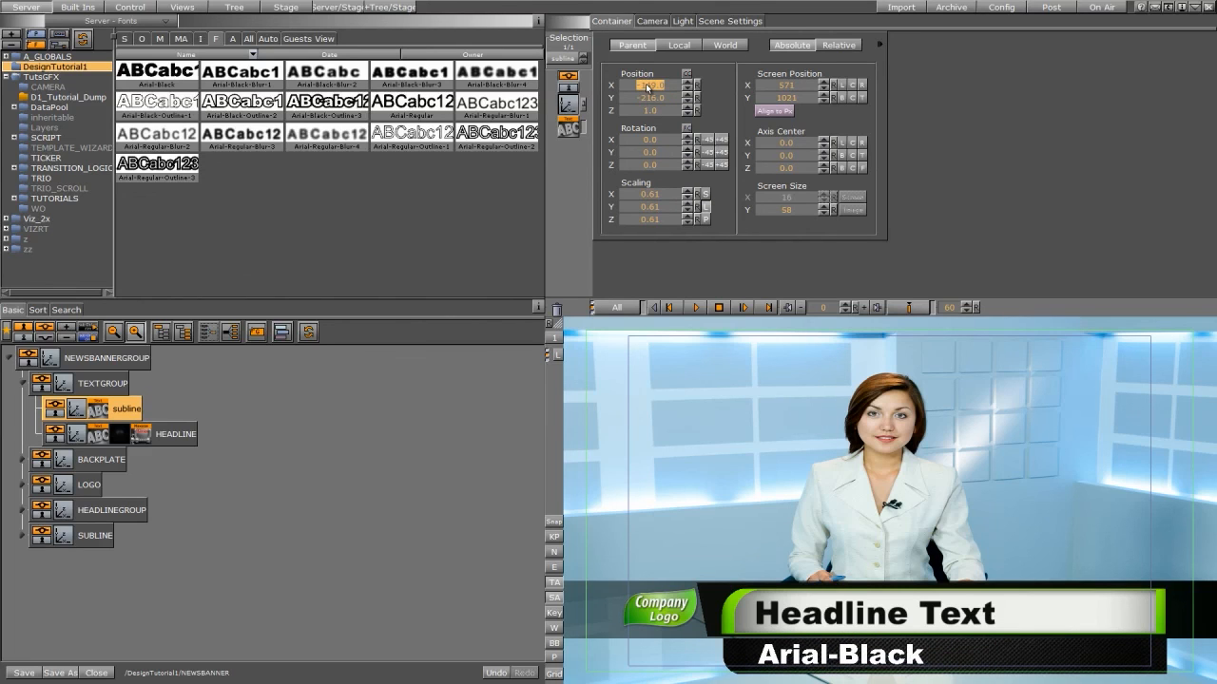
# Replace the subline container's text with "Subline Text" and set its font type to Texture.
pyautogui.click(105, 409)
pyautogui.hotkey('ctrl', 'a')
pyautogui.write('S')
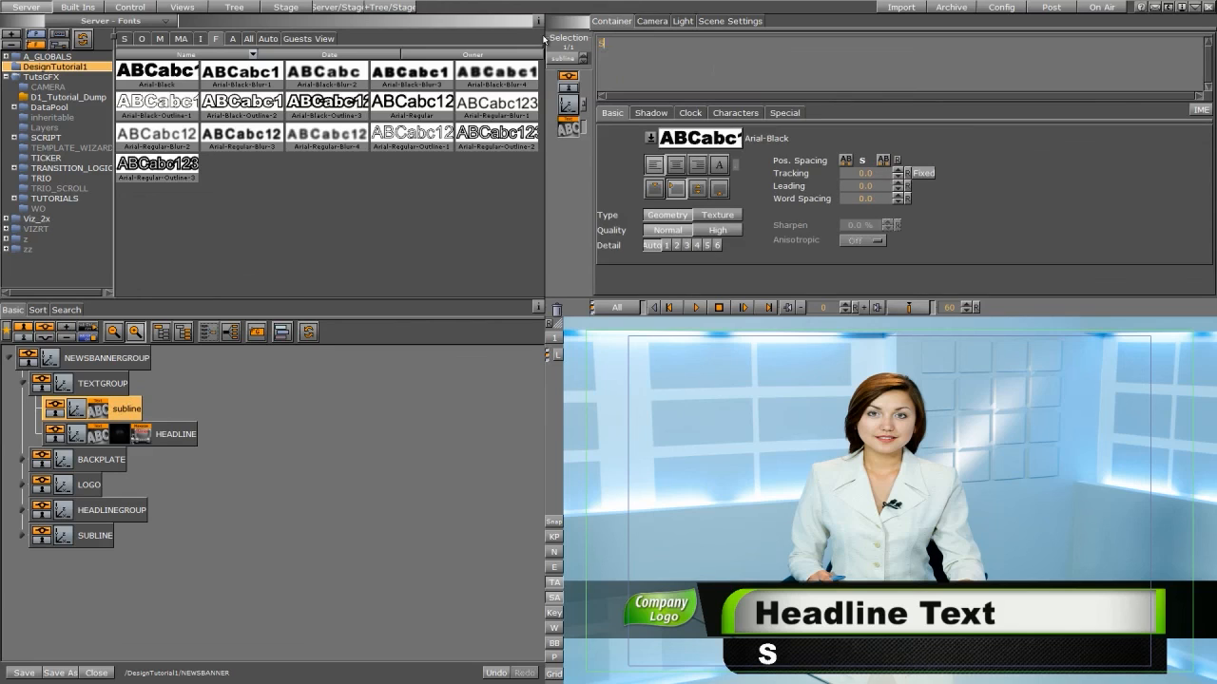
pyautogui.write('ubline')
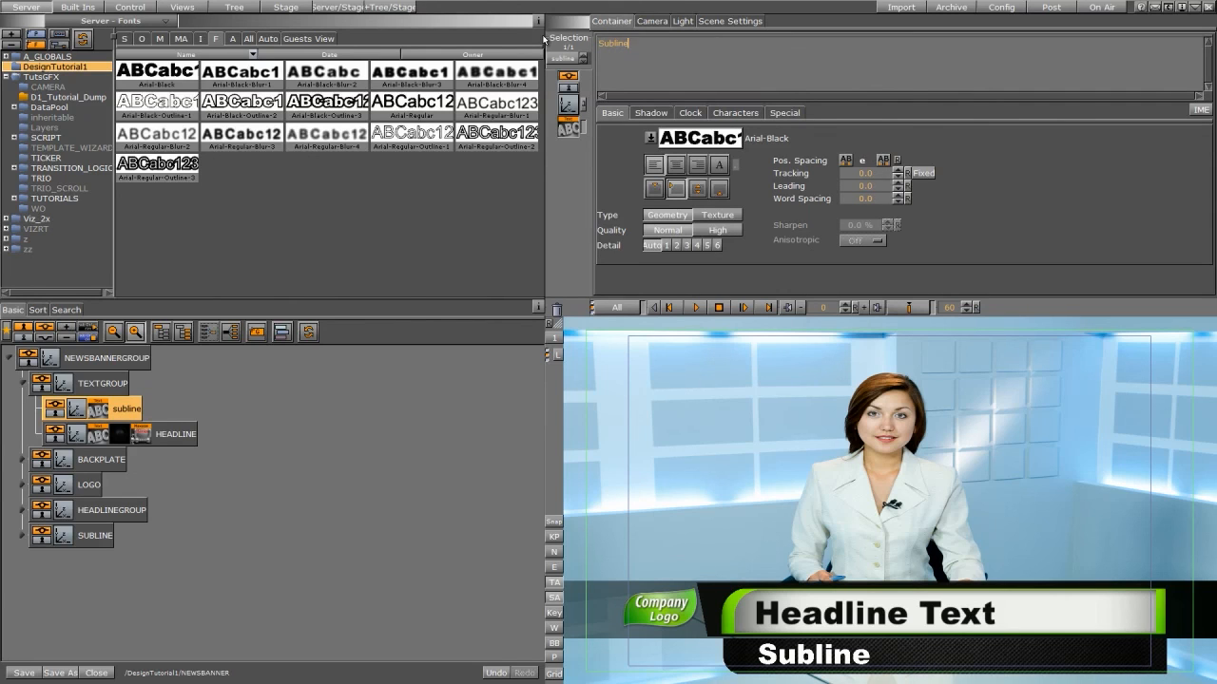
pyautogui.write(' Text')
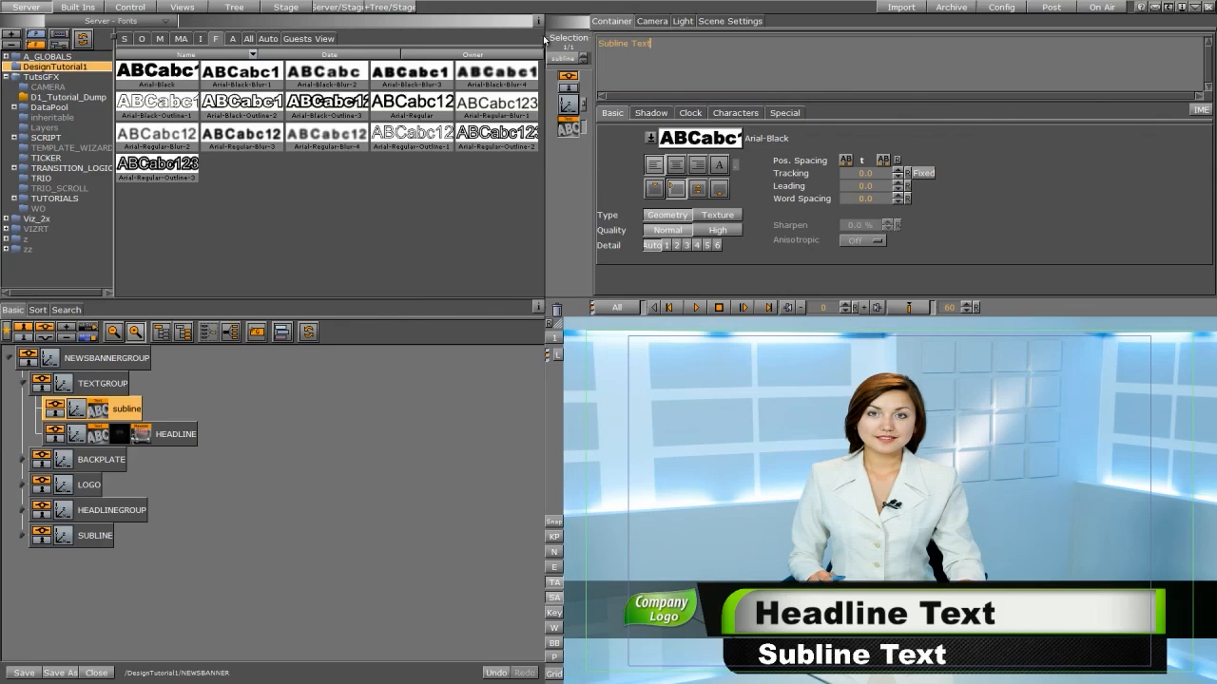
pyautogui.click(711, 216)
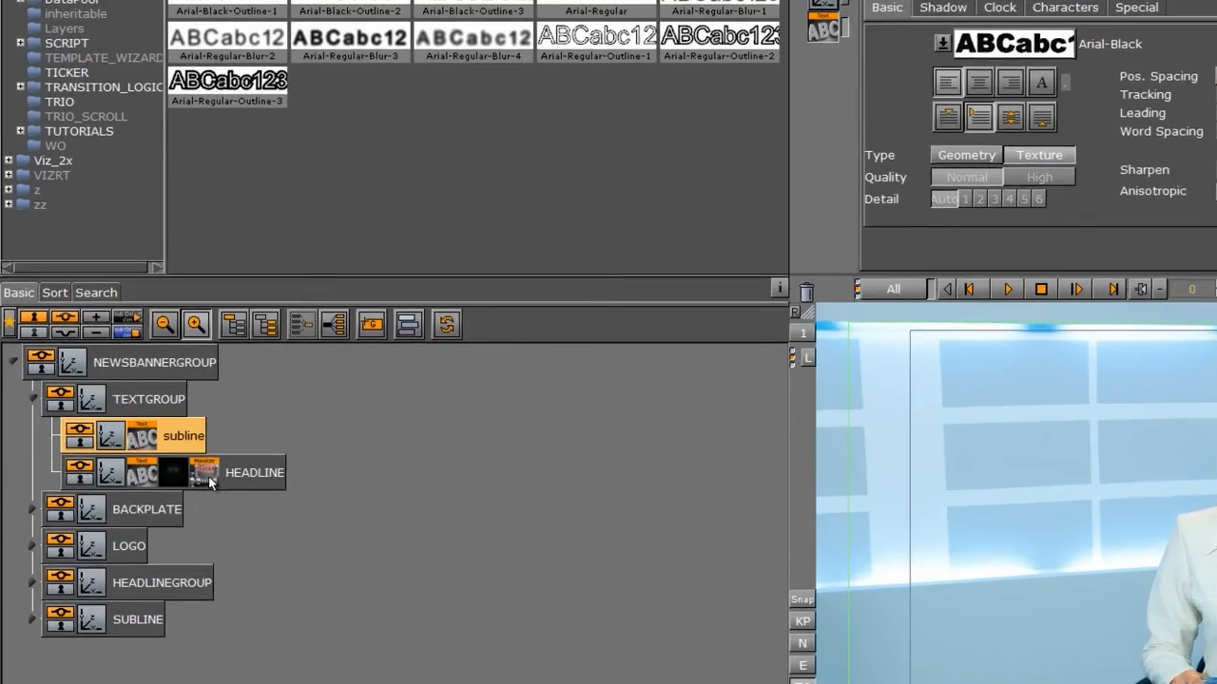
# Copy the Maxsize plugin from the HEADLINE container onto the subline text container.
pyautogui.moveTo(208, 475); pyautogui.dragTo(199, 443)
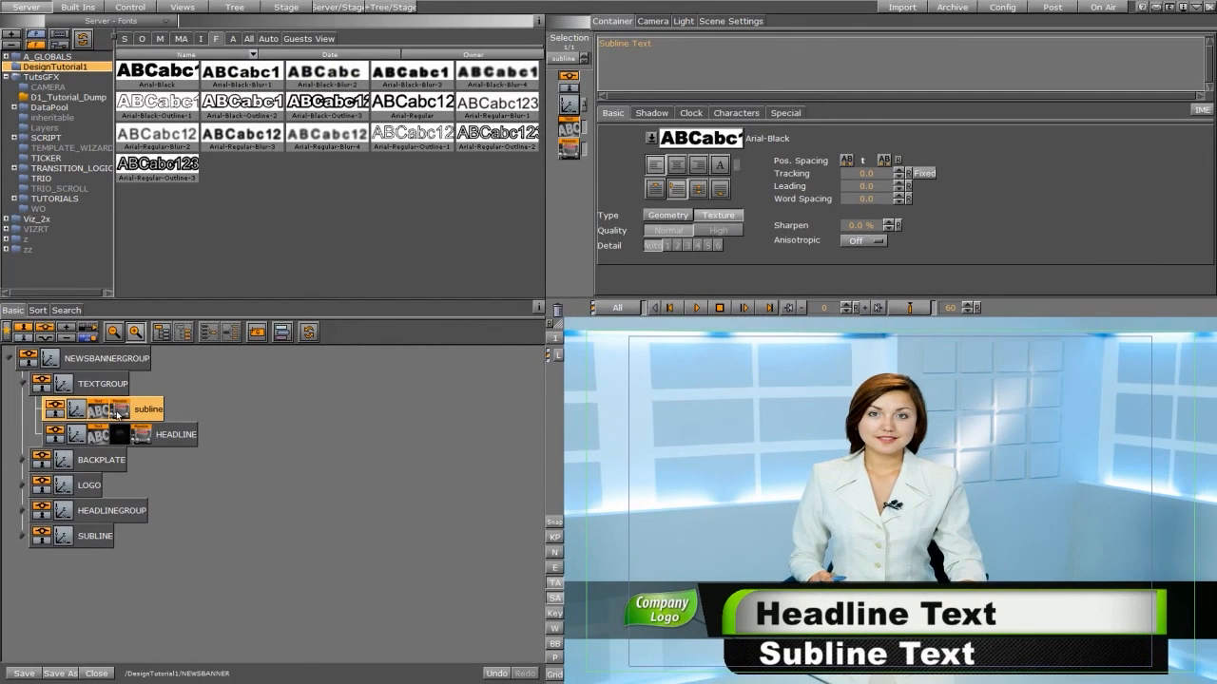
# Set the default x-scale and default y-scale of the subline container's Maxsize plugin to 0.65.
pyautogui.click(118, 412)
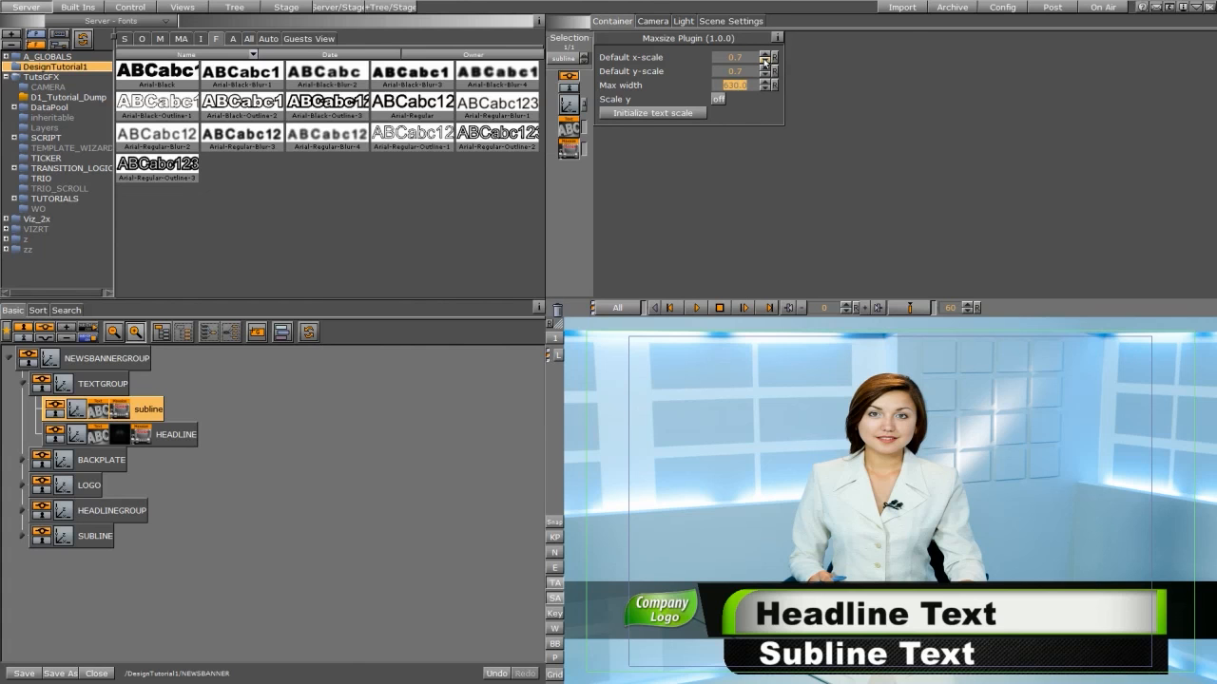
pyautogui.click(764, 61)
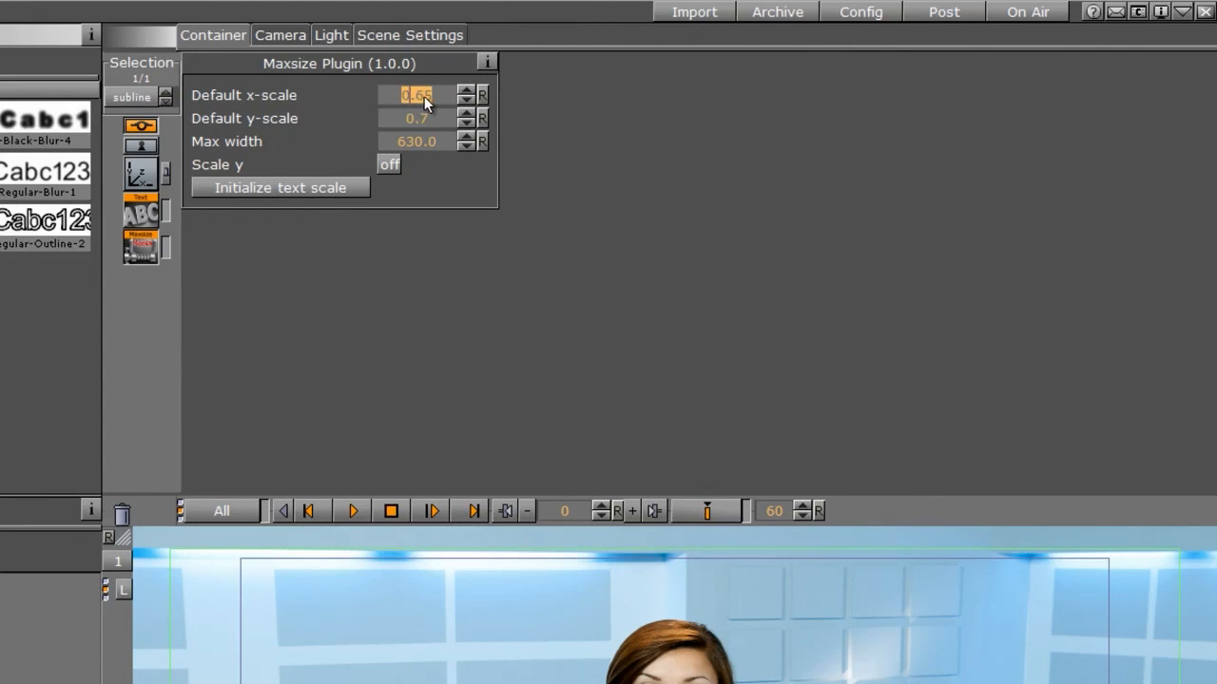
pyautogui.click(464, 125)
pyautogui.click(466, 125)
pyautogui.click(466, 124)
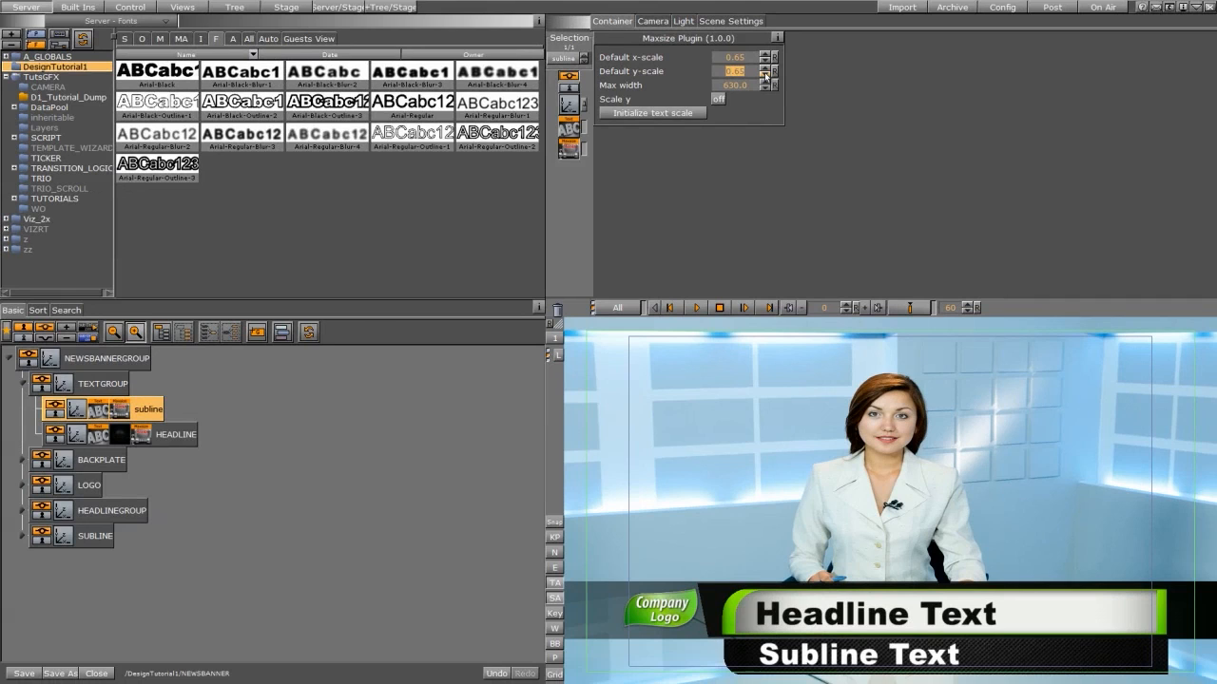
# Test the subline's width limit by appending "dsfasdfasdfasd" to its text, and restore it to "Subline Text".
pyautogui.click(568, 130)
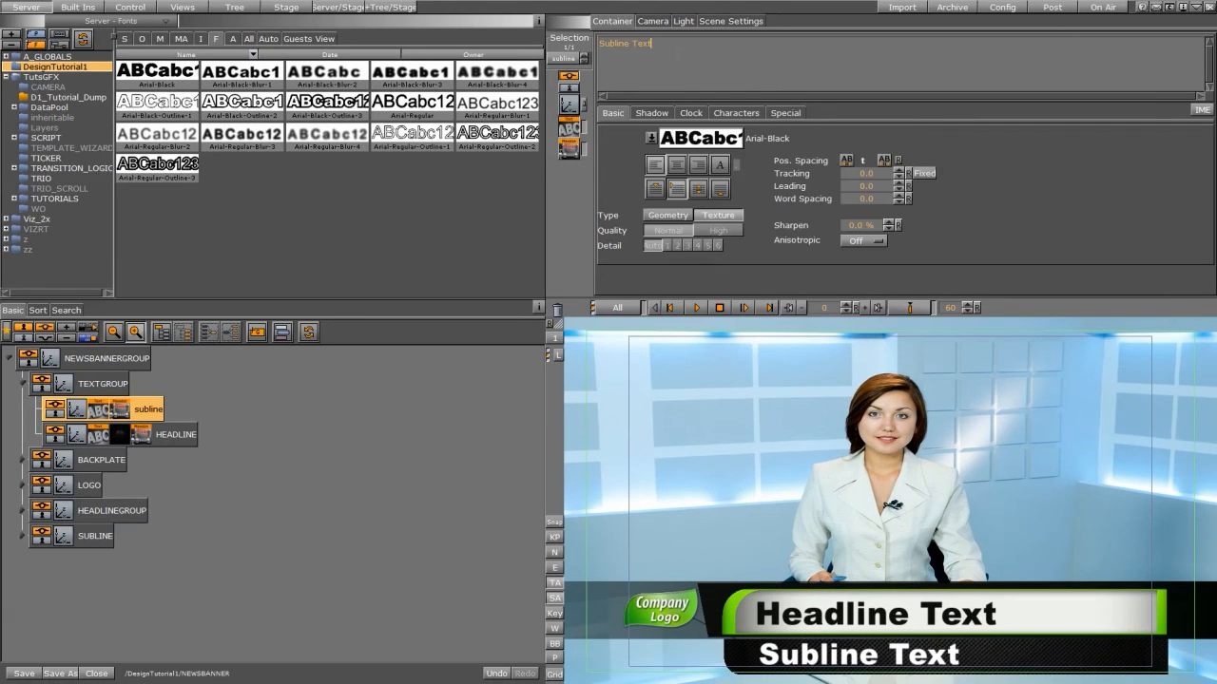
pyautogui.write('dsfasdfasdfasd')
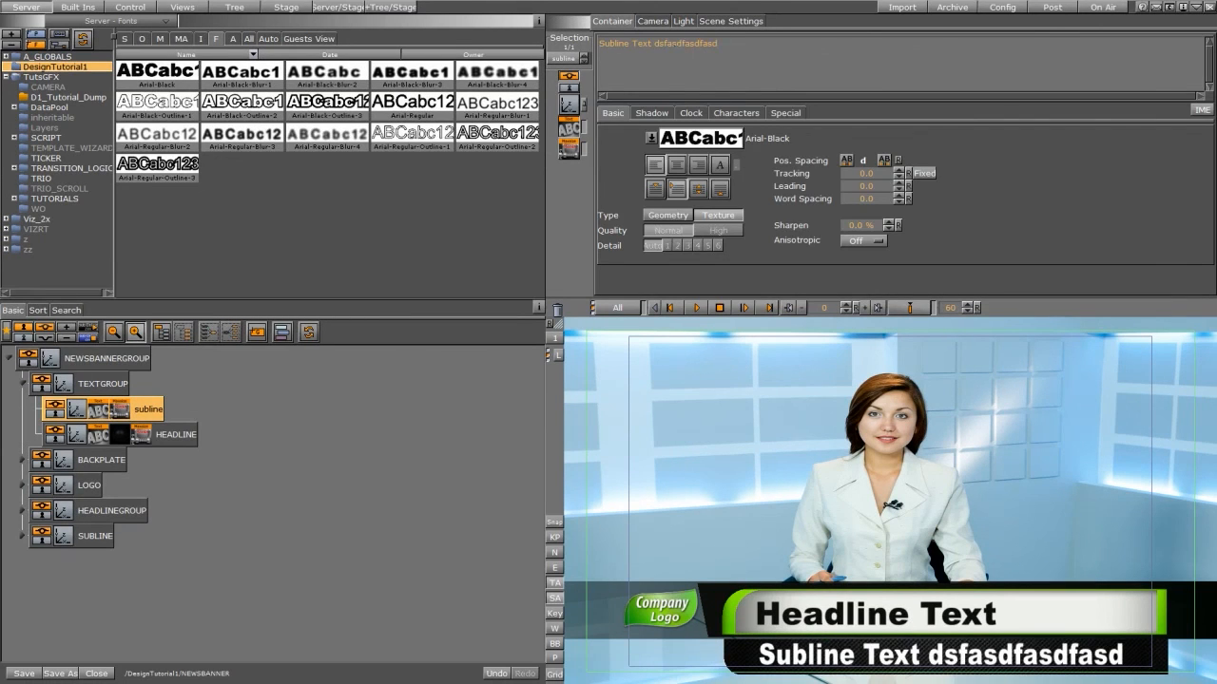
pyautogui.press('BackSpace')
pyautogui.press('BackSpace')
pyautogui.press('BackSpace')
pyautogui.press('BackSpace')
pyautogui.press('BackSpace')
pyautogui.press('BackSpace')
pyautogui.press('BackSpace')
pyautogui.press('BackSpace')
pyautogui.press('BackSpace')
pyautogui.press('BackSpace')
pyautogui.press('BackSpace')
pyautogui.press('BackSpace')
pyautogui.press('BackSpace')
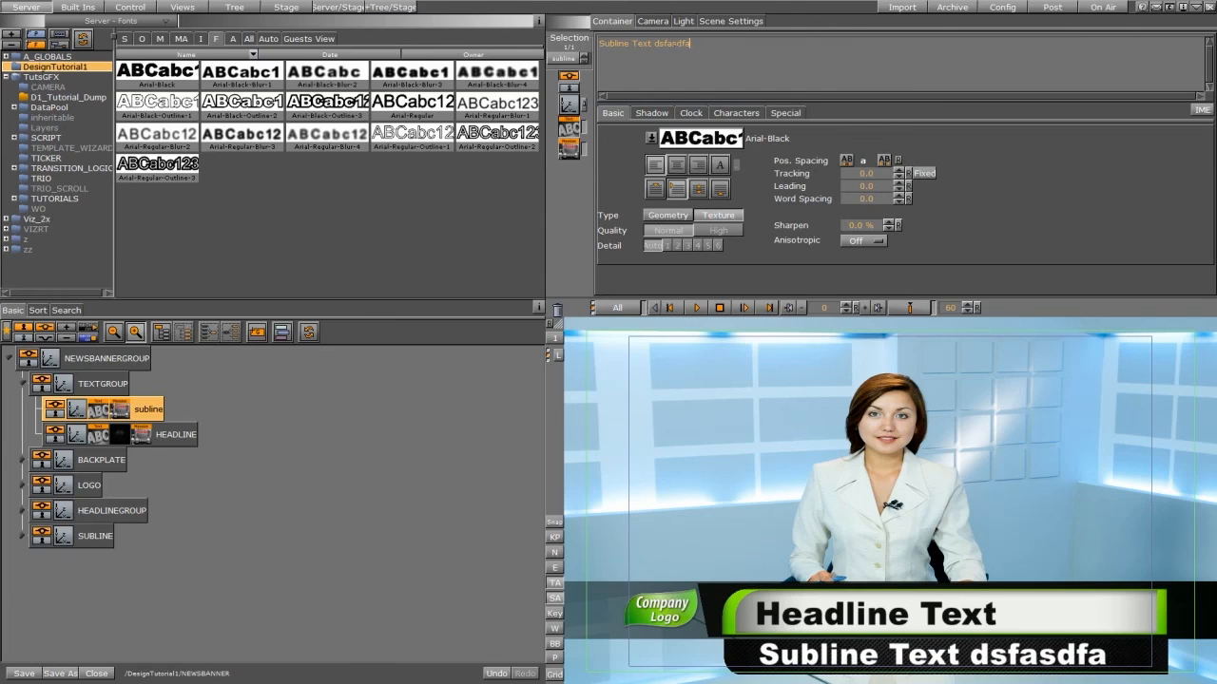
pyautogui.press('BackSpace')
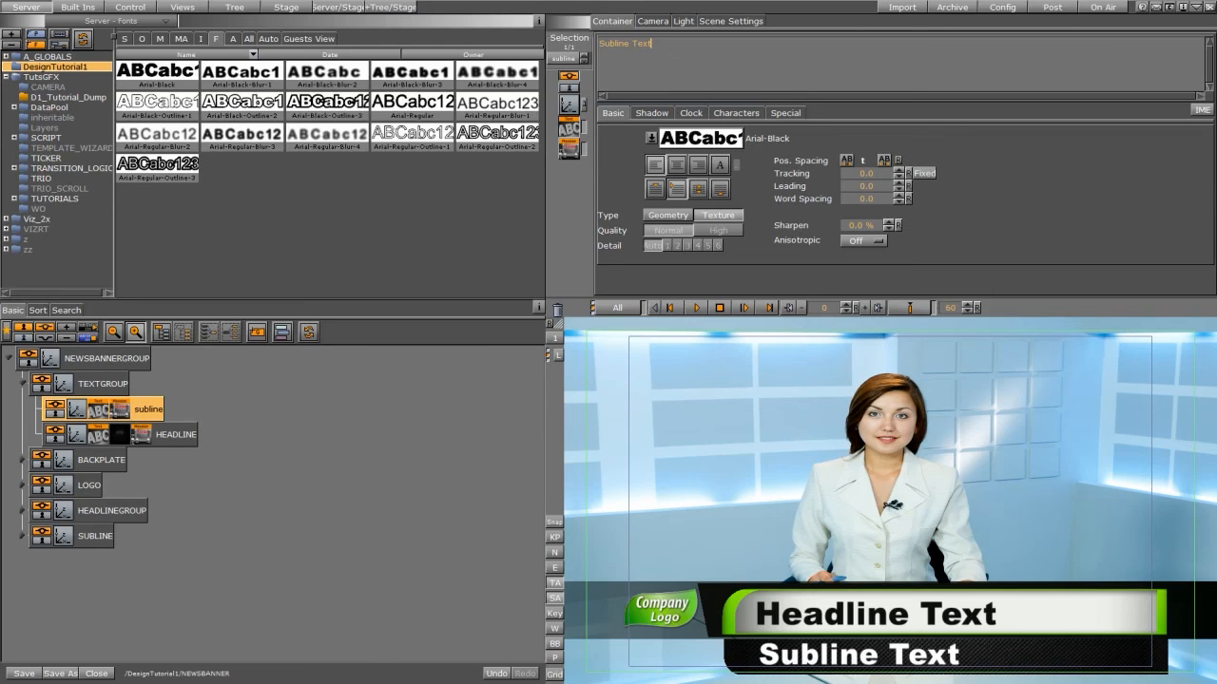
# Save the NEWSBANNER scene.
pyautogui.click(21, 677)
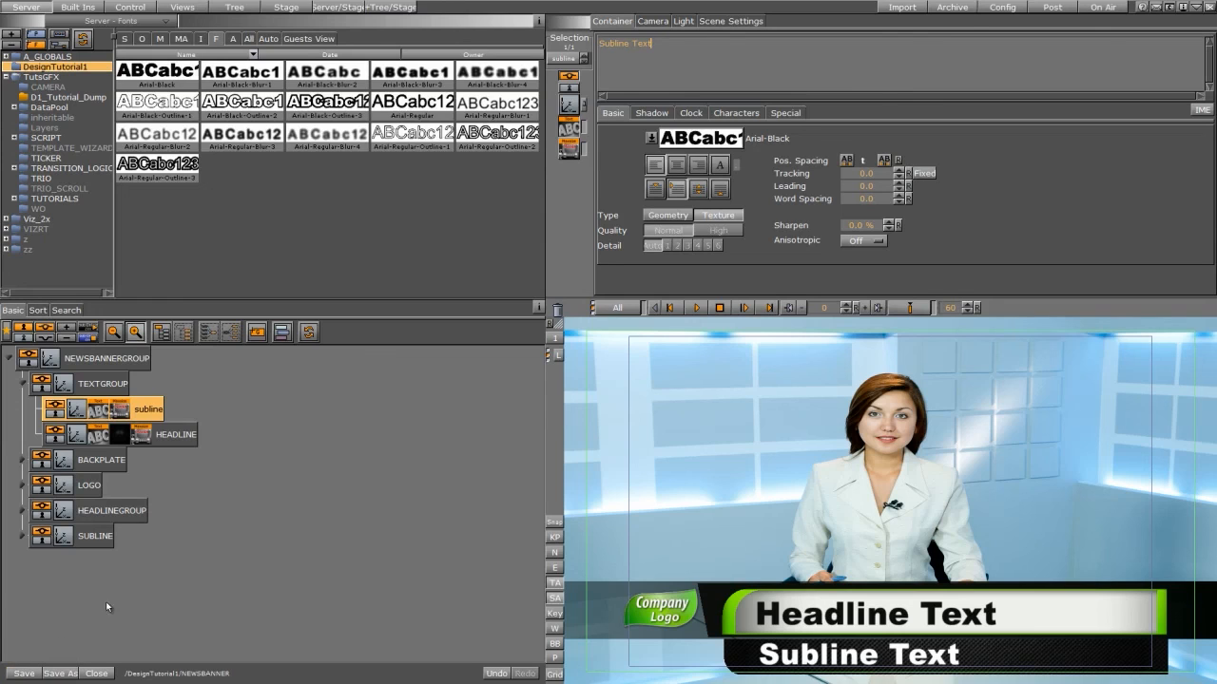